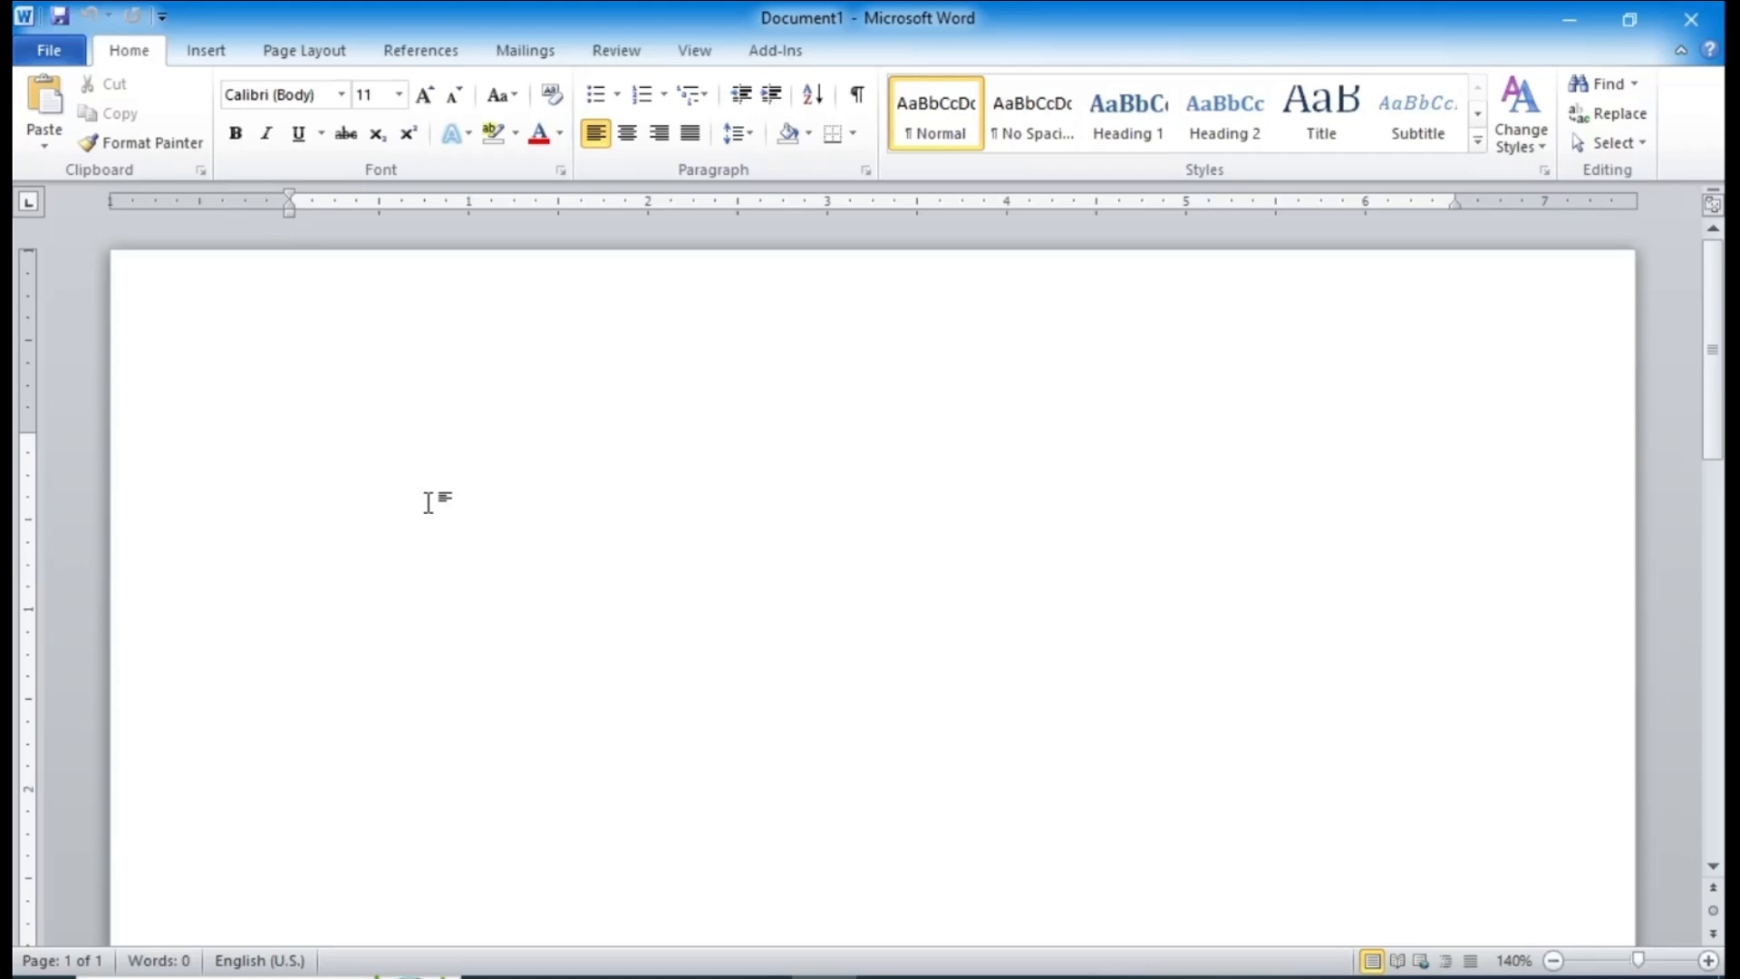
type("ৃিহচৃস")
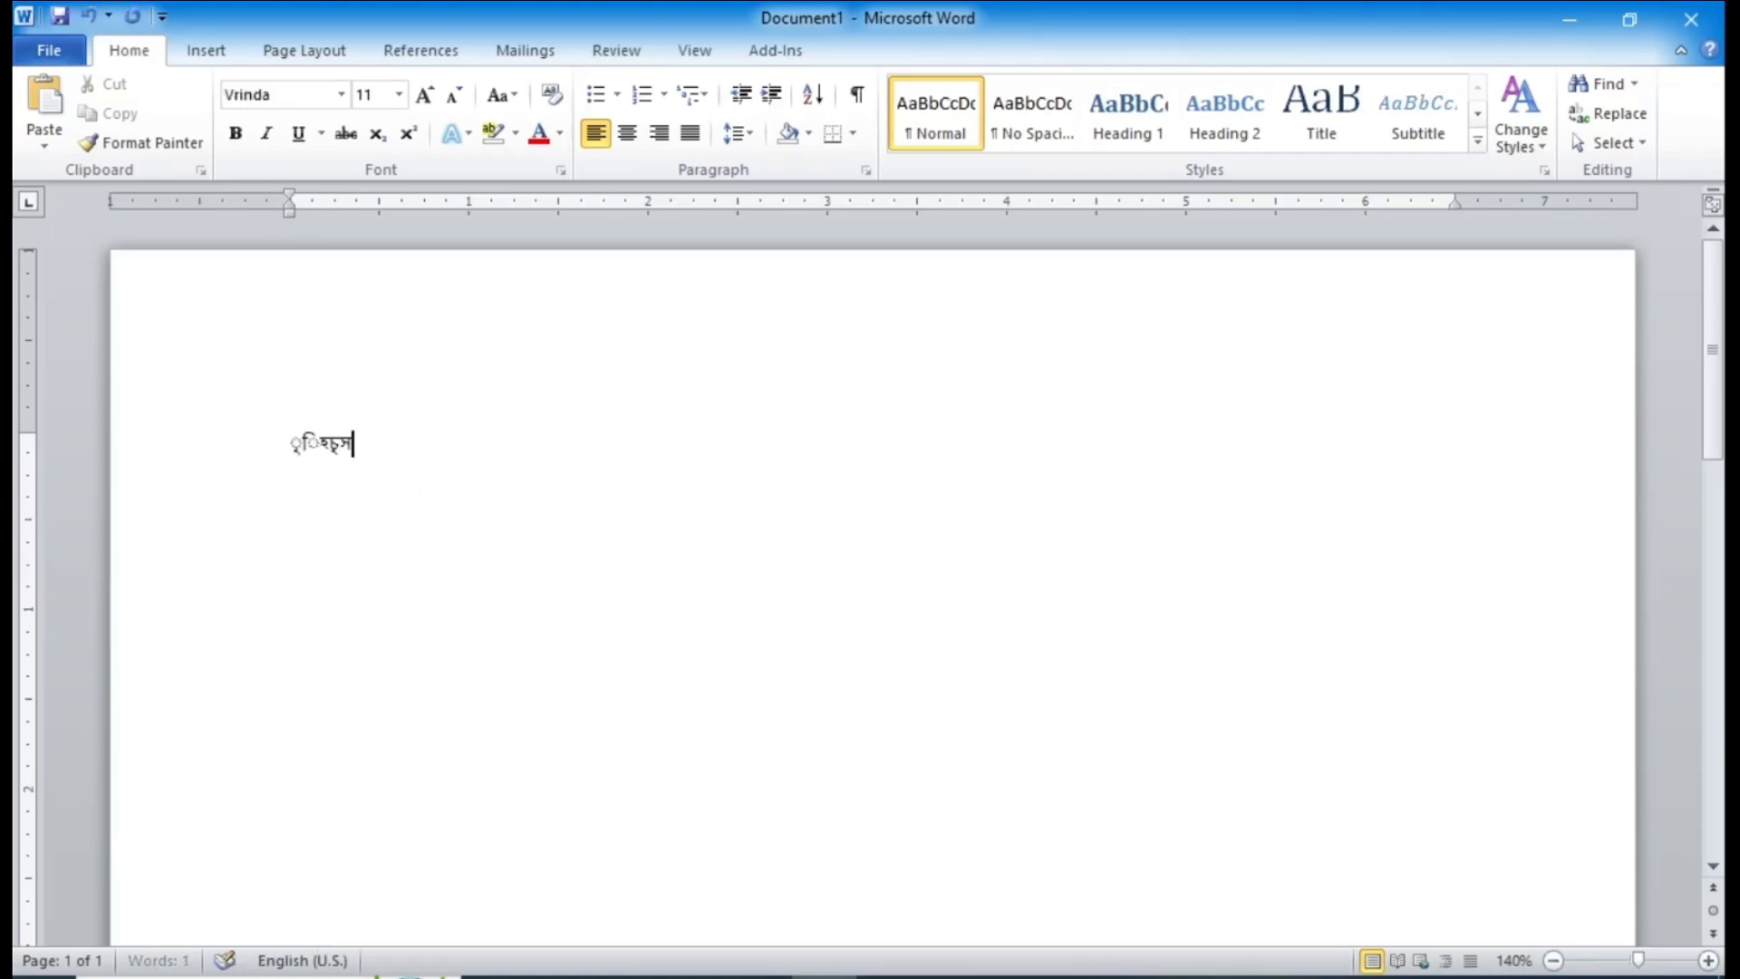
key("ctrl+a")
key("Delete")
Step: Enter the text "DAIYAN IT" in the blank document and enlarge it to 52 pt
type("DAIYAN  IT")
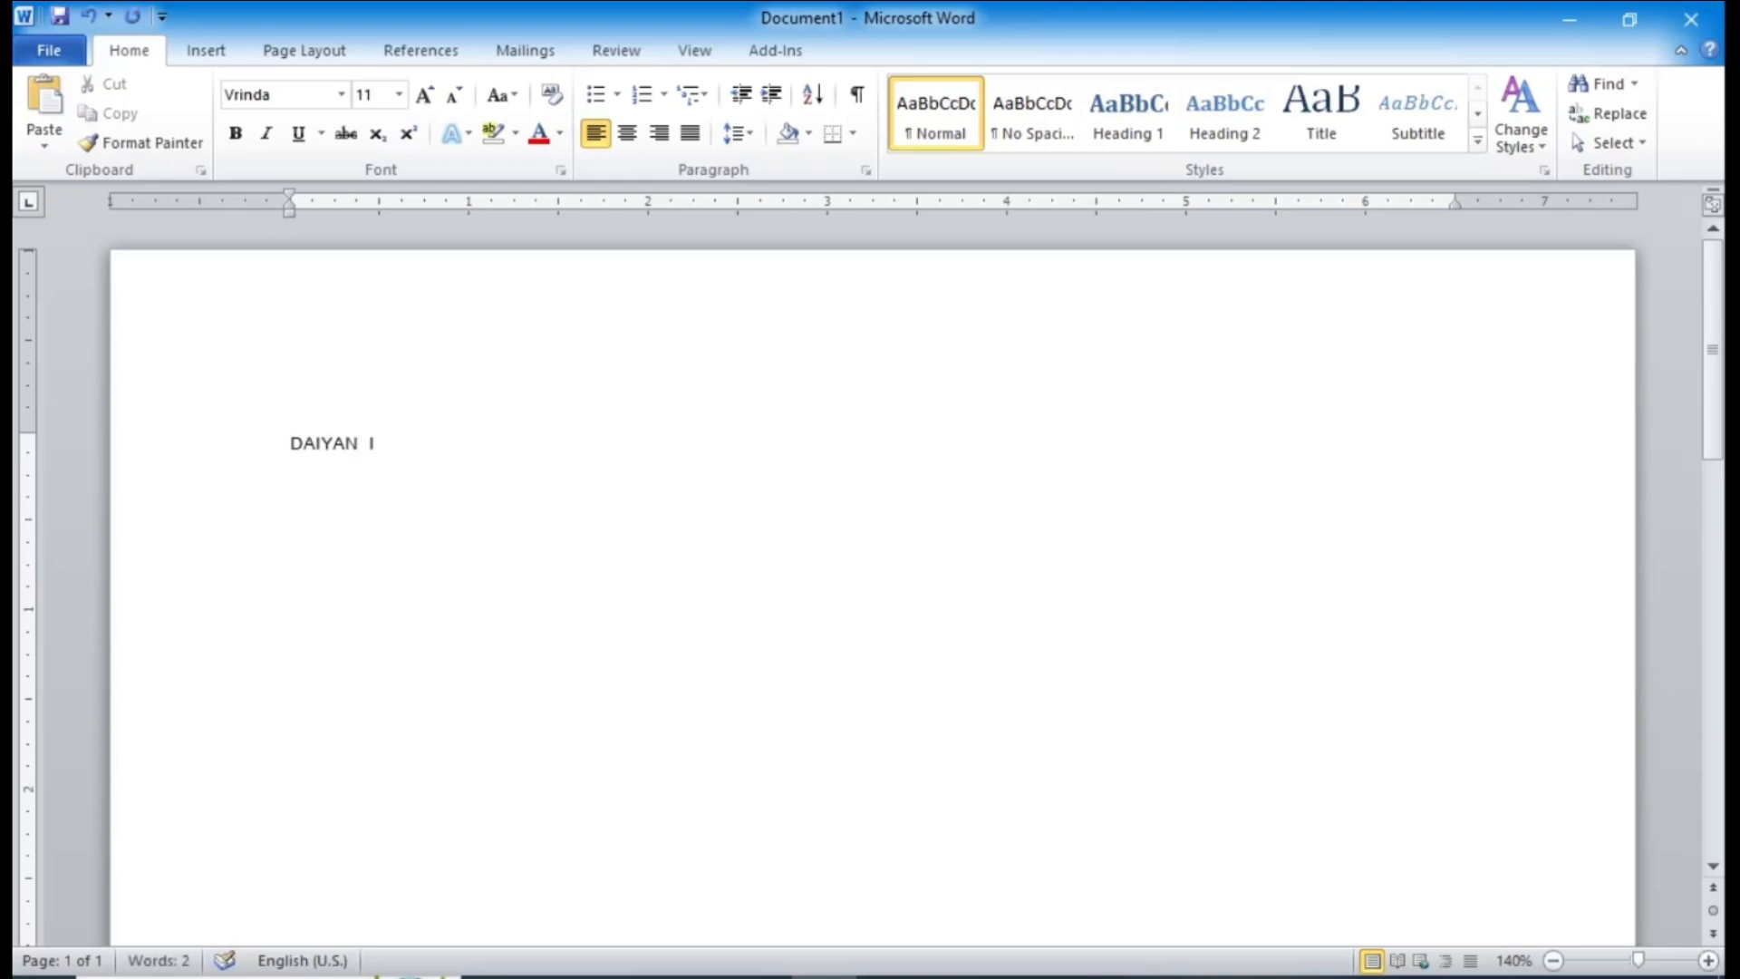
key("ctrl+a")
key("ctrl+bracketright")
key("ctrl+bracketright")
key("ctrl+bracketright")
key("ctrl+bracketright")
key("ctrl+bracketright")
key("ctrl+bracketright")
key("ctrl+bracketright")
key("ctrl+bracketright")
key("ctrl+bracketright")
key("ctrl+bracketright")
key("ctrl+bracketright")
key("ctrl+bracketright")
key("ctrl+bracketright")
key("ctrl+bracketright")
key("ctrl+bracketright")
key("ctrl+bracketright")
key("ctrl+bracketright")
key("ctrl+bracketright")
key("ctrl+bracketright")
key("ctrl+bracketright")
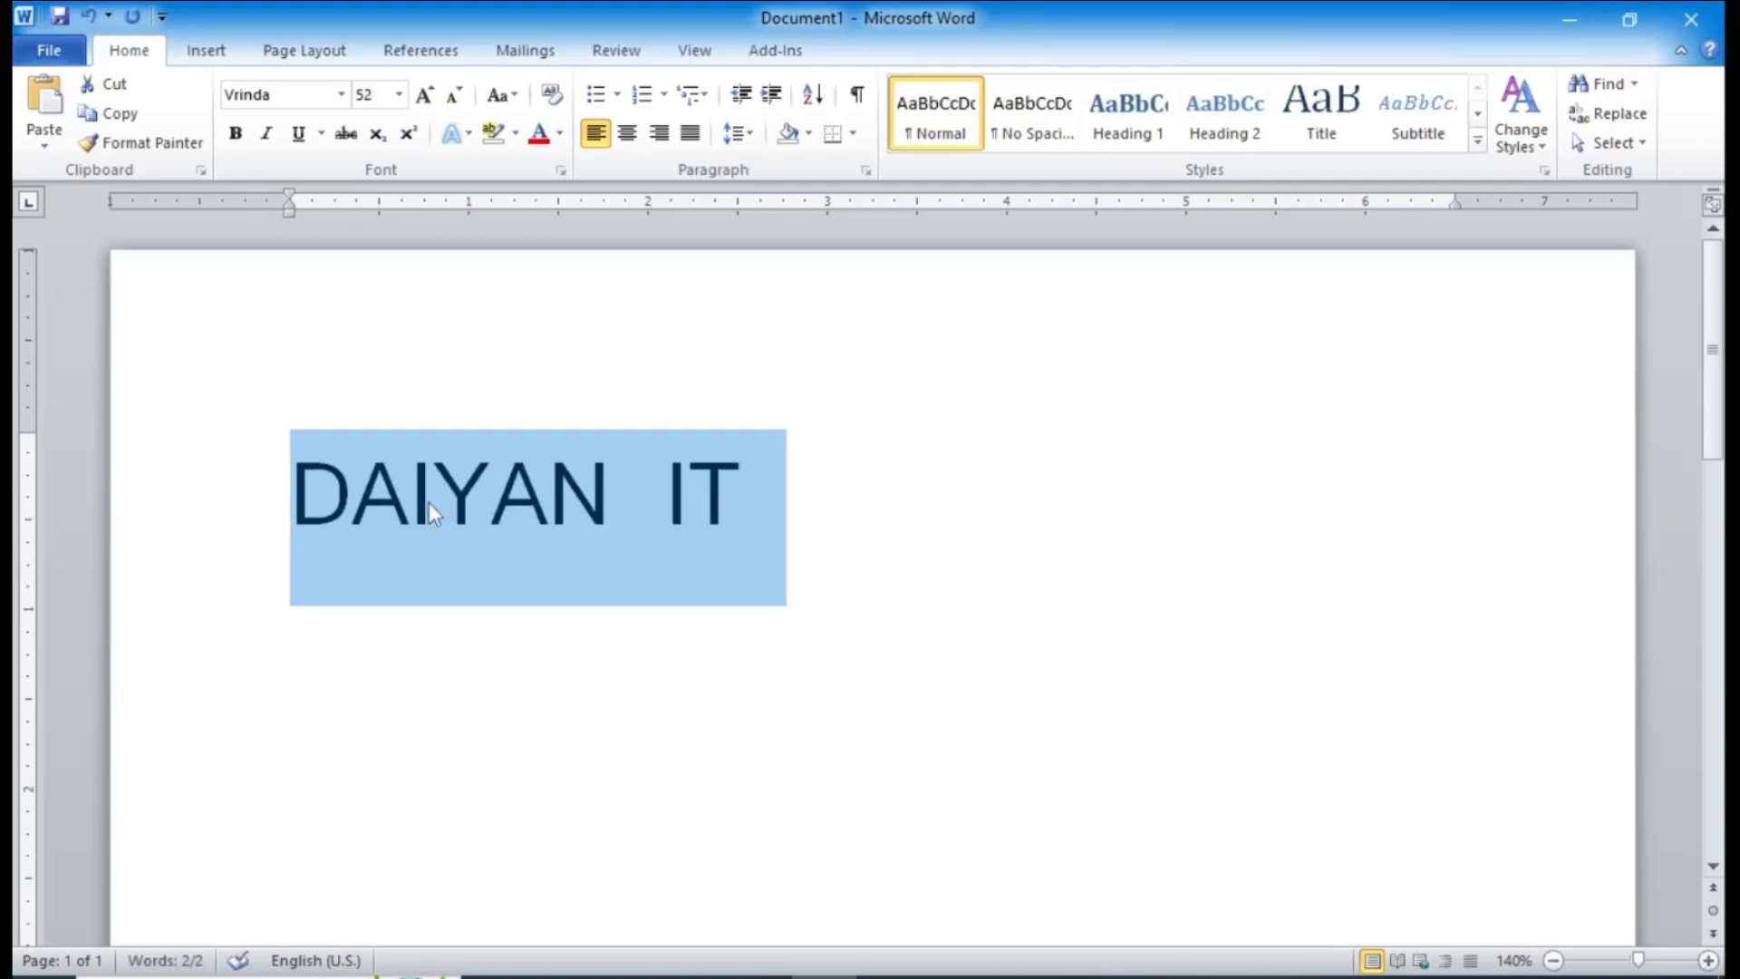
left_click(858, 600)
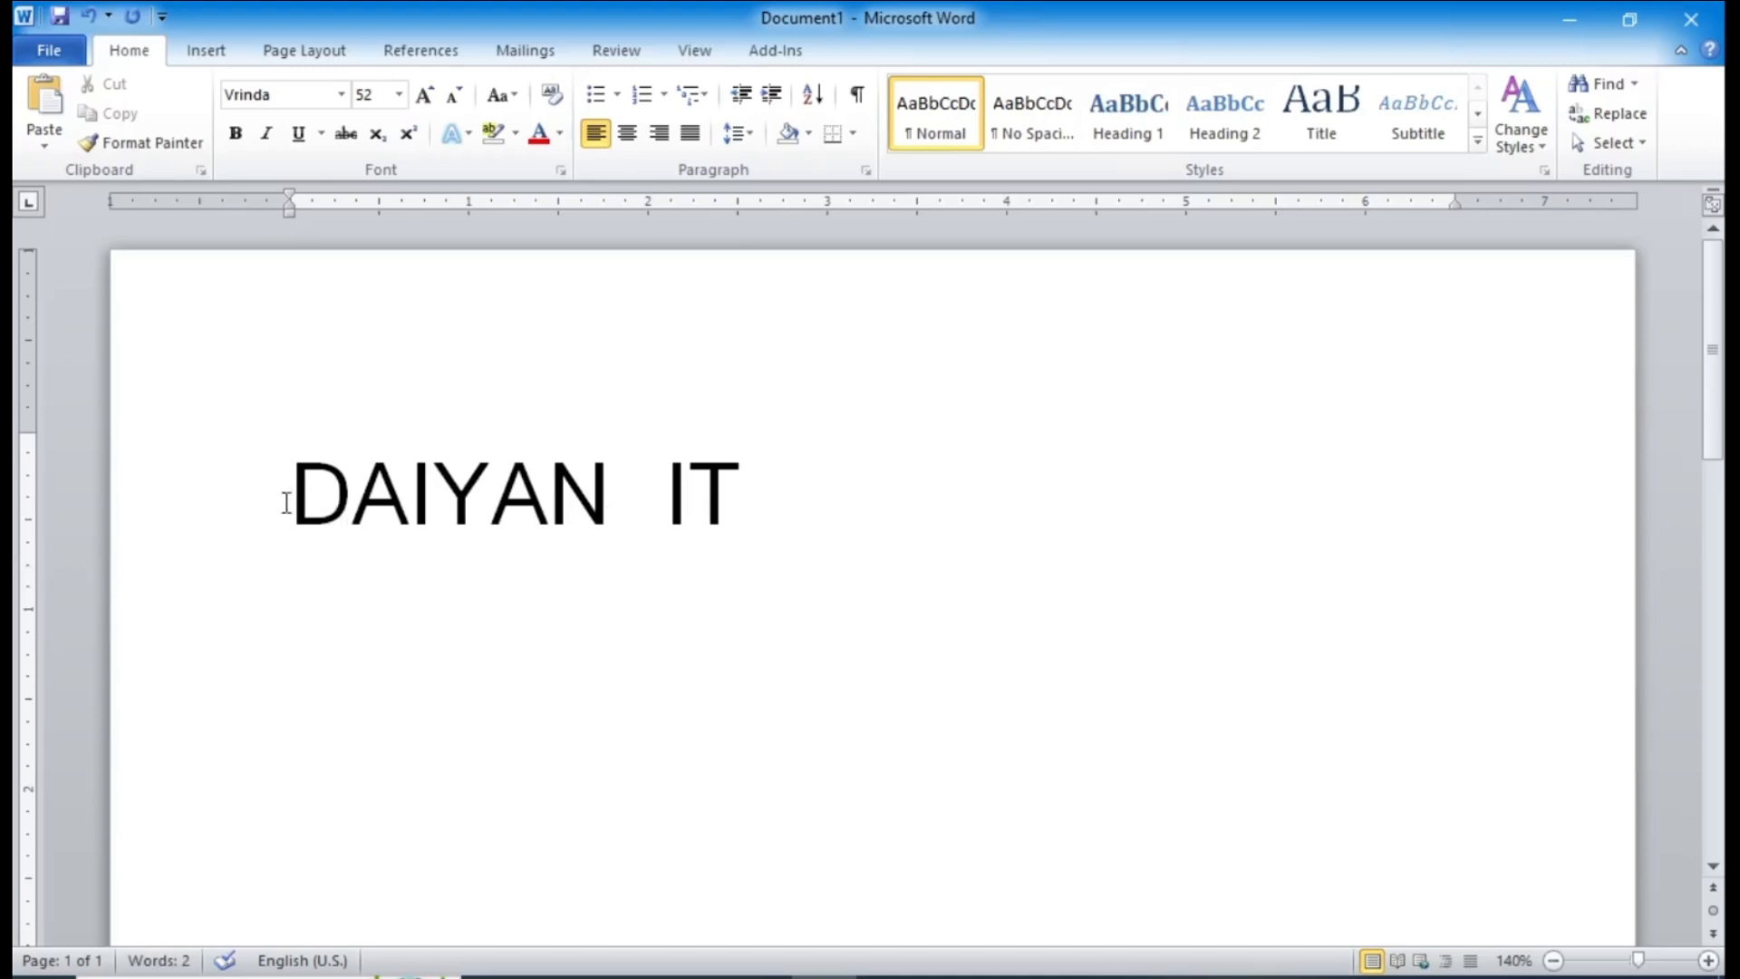
Step: Select the DAIYAN IT line and examine the font name setting under screen magnification, finishing at 100% with Magnifier minimized
left_click_drag(311, 497, 785, 507)
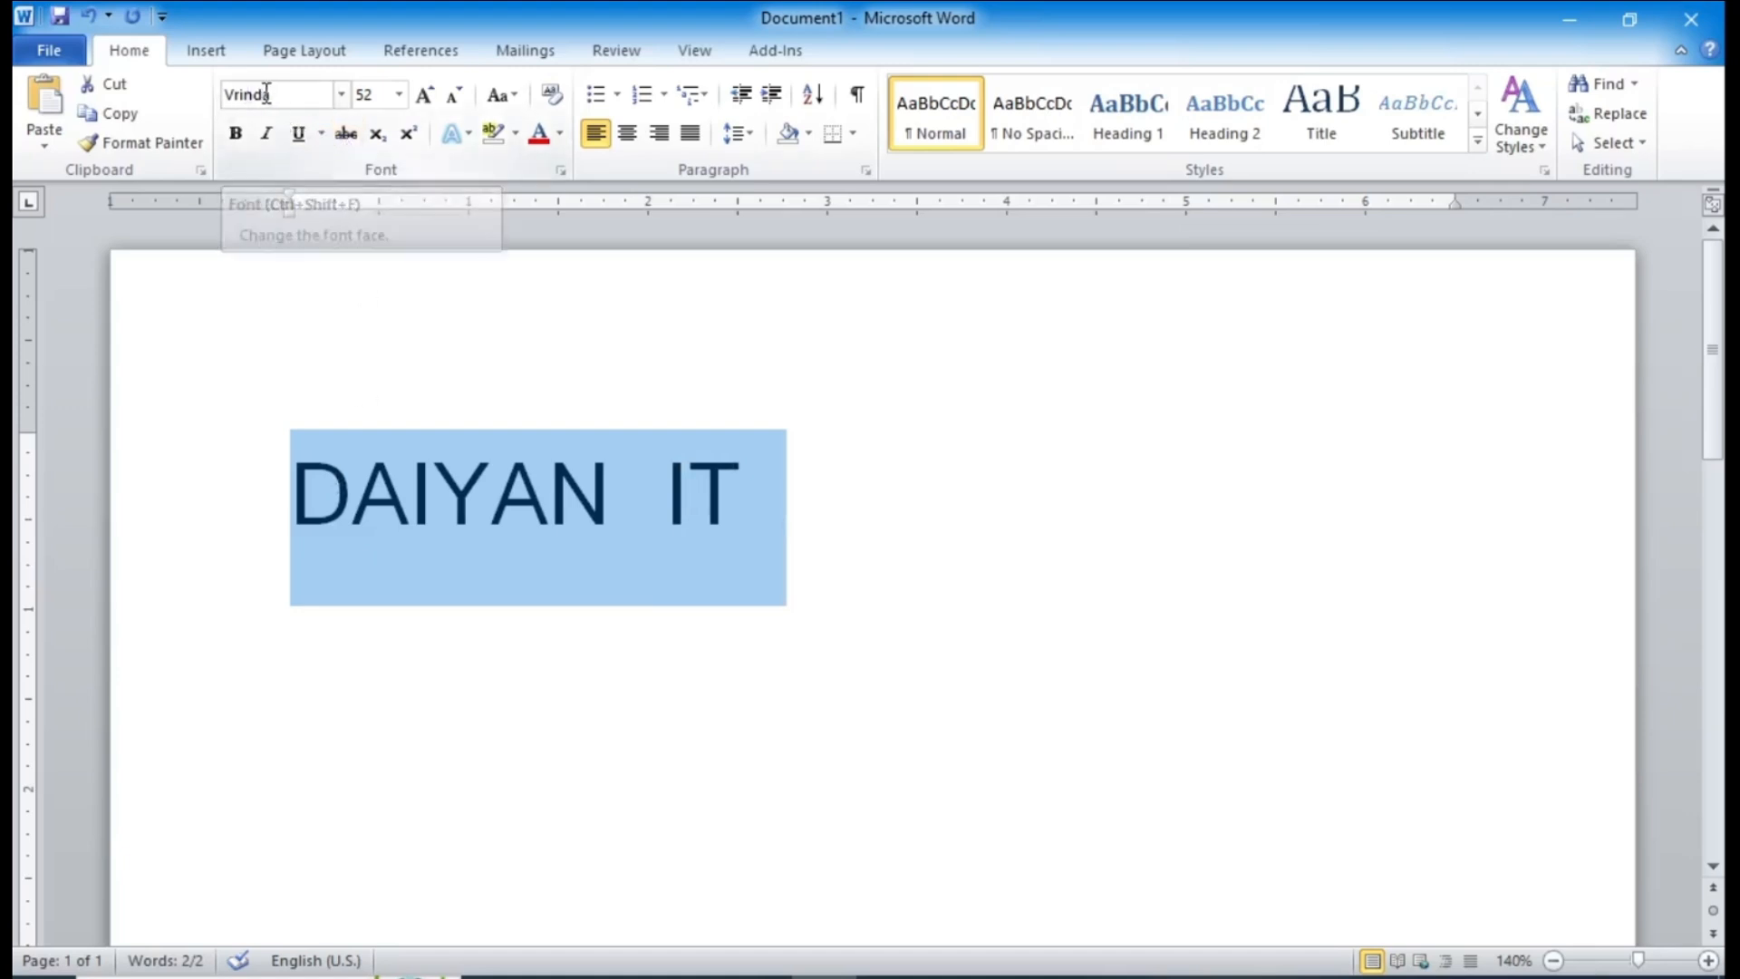
key("super+plus")
key("super+plus")
key("super+plus")
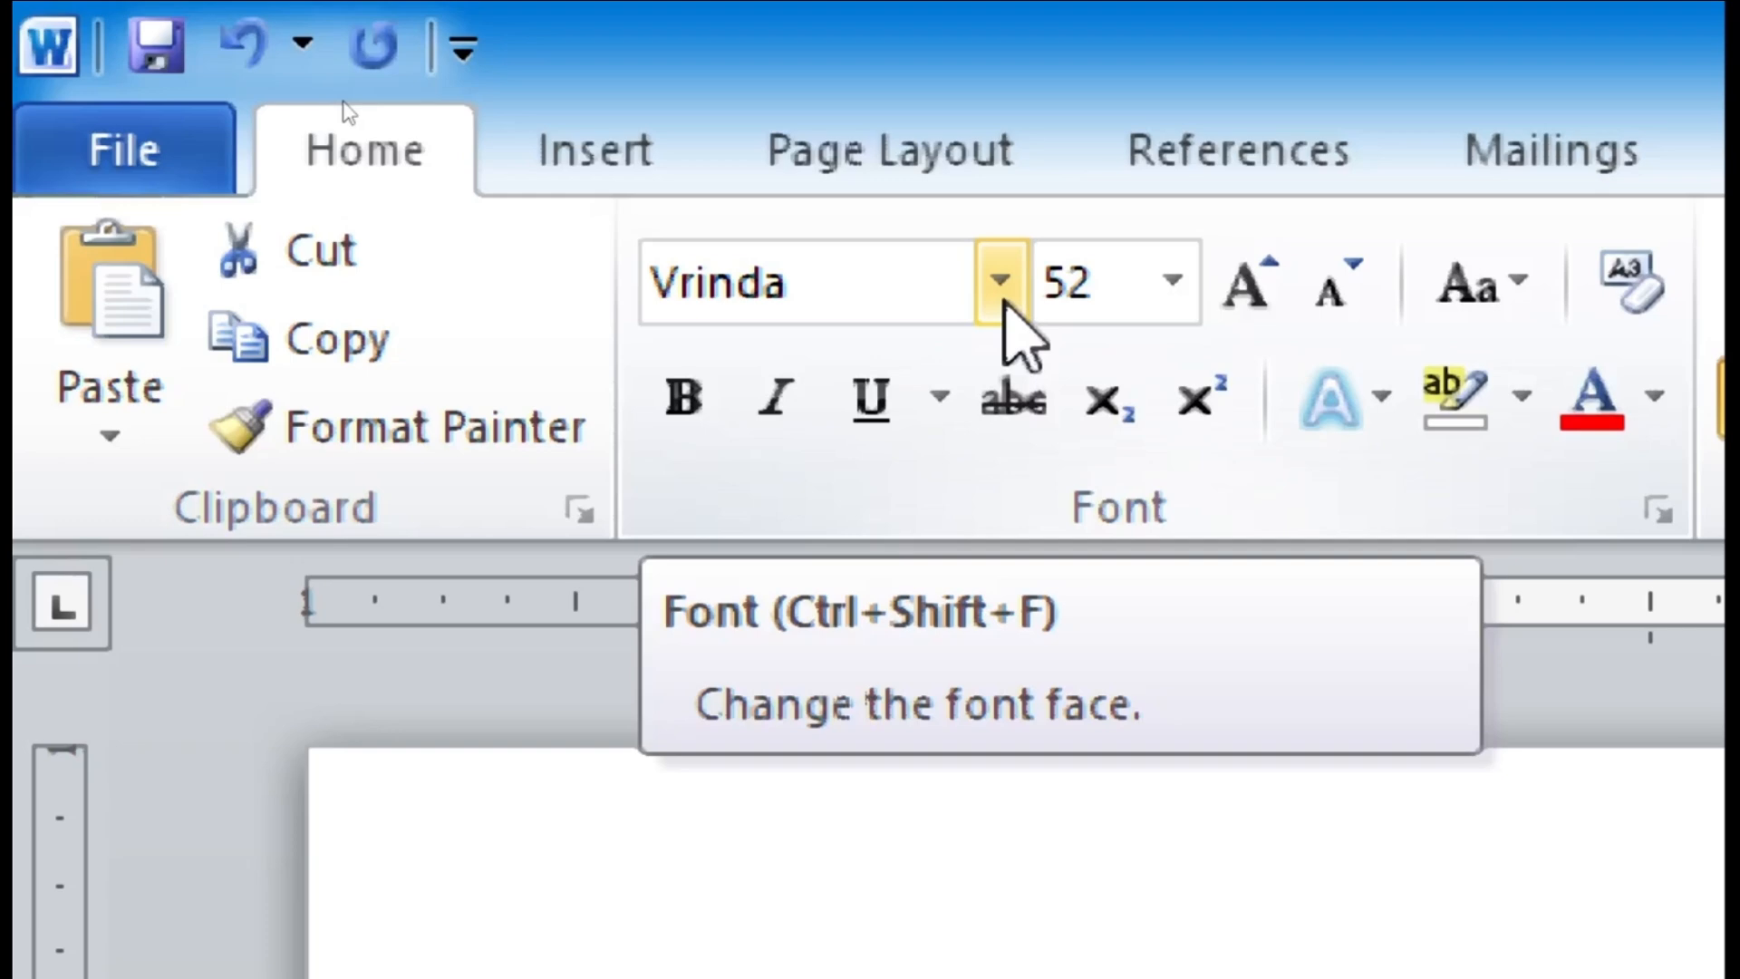
key("super+minus")
key("super+minus")
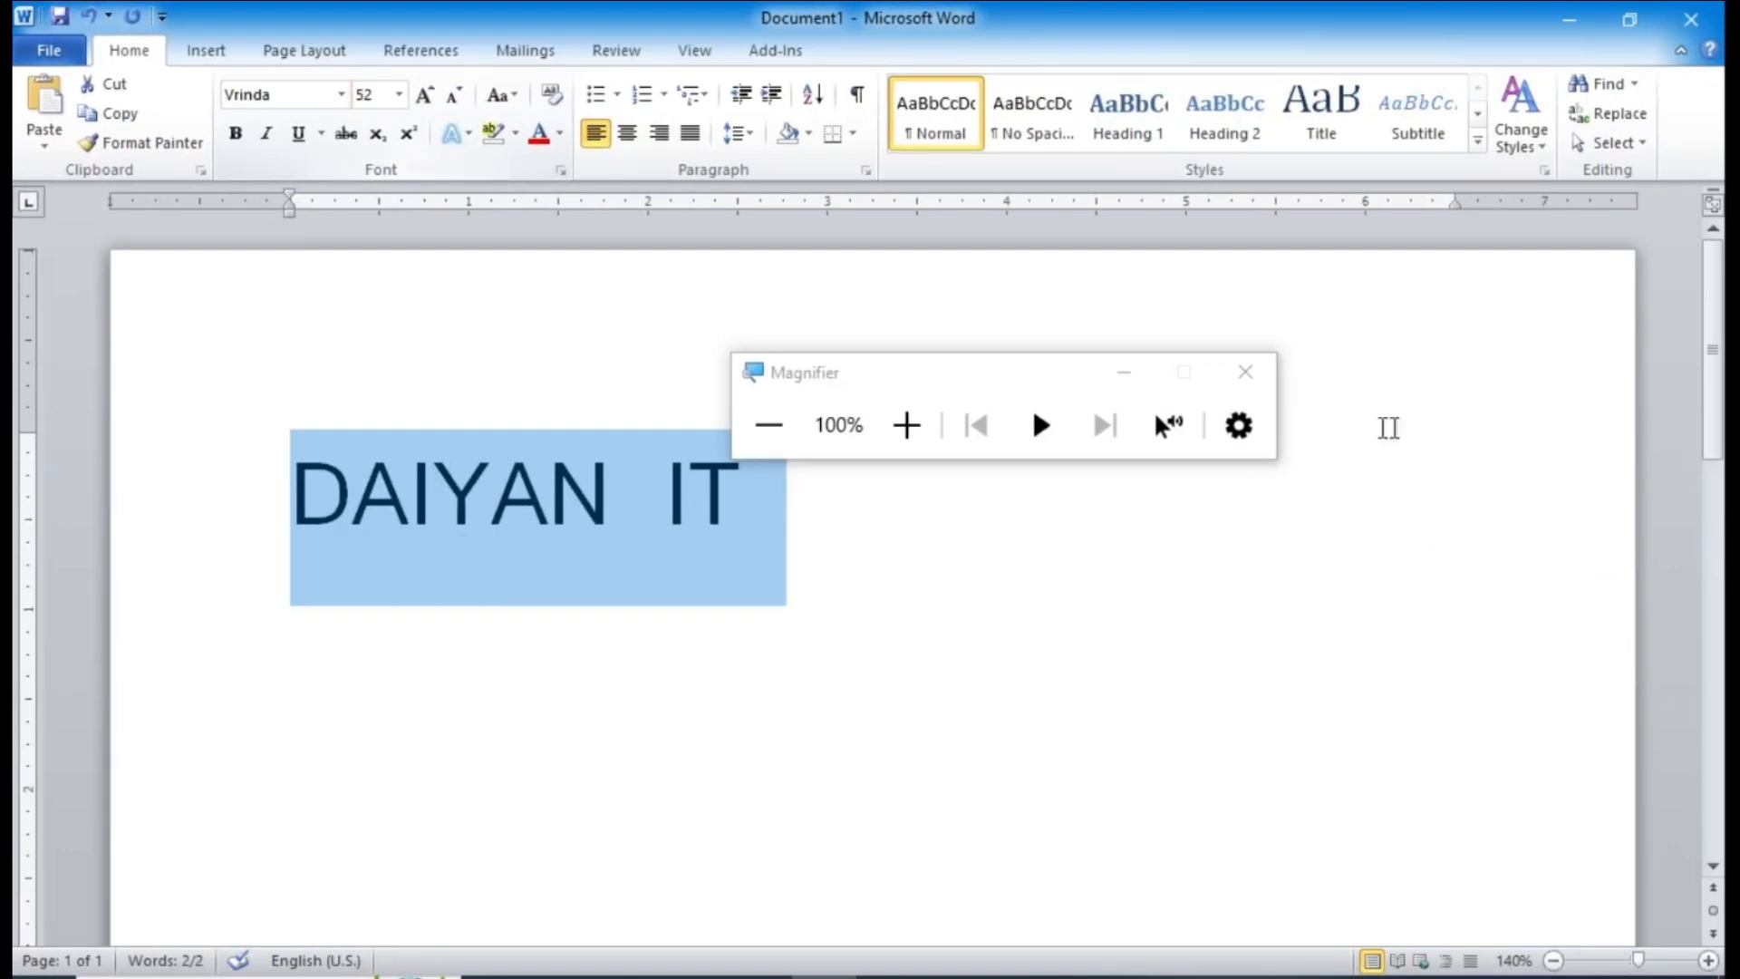
left_click(1124, 372)
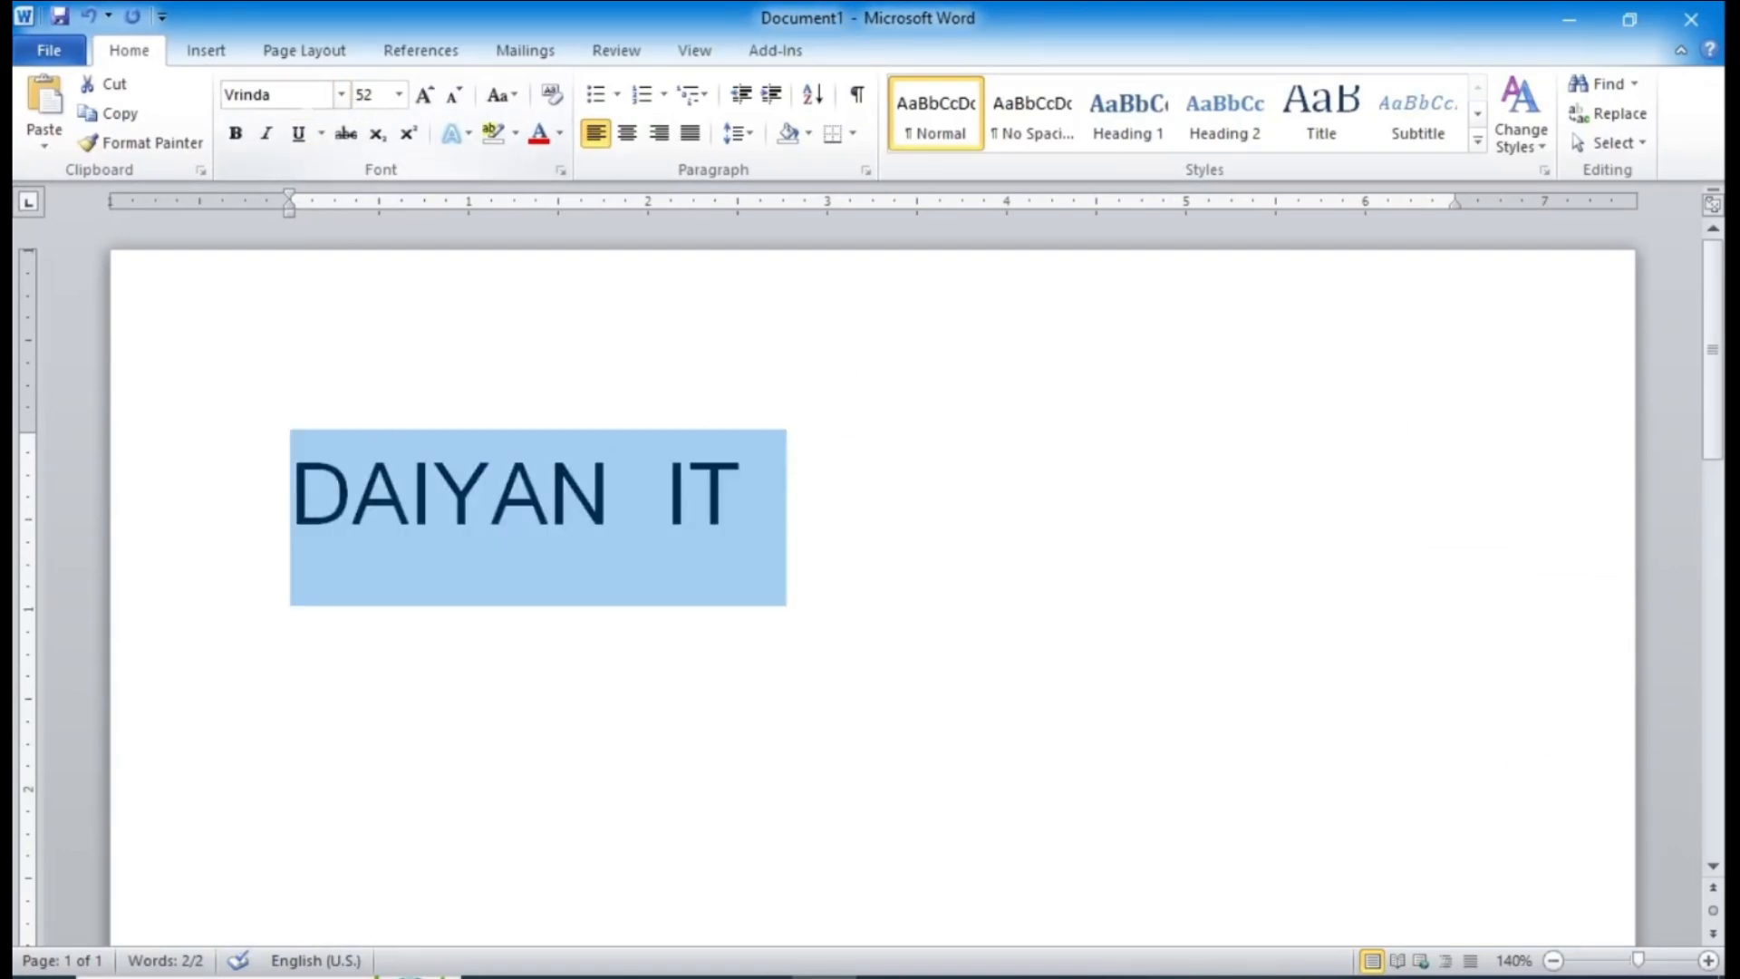
Step: Format the selected DAIYAN IT text in the Cooper Black font at size 28
left_click(343, 95)
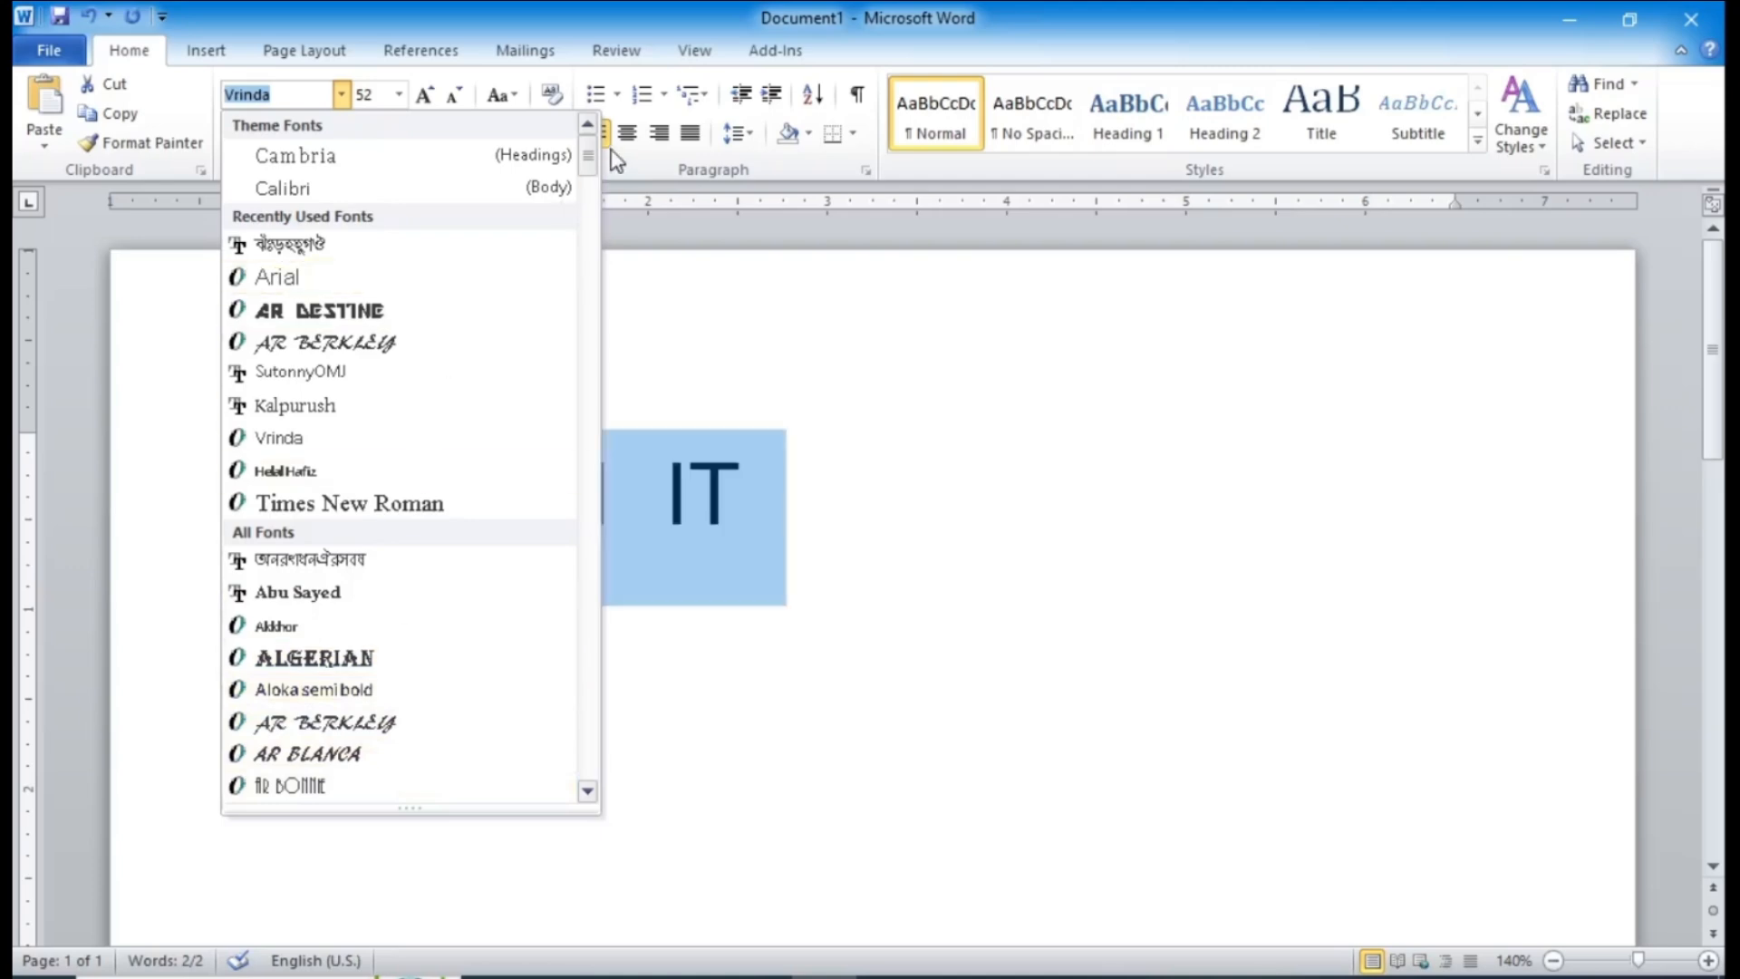
left_click_drag(586, 167, 607, 322)
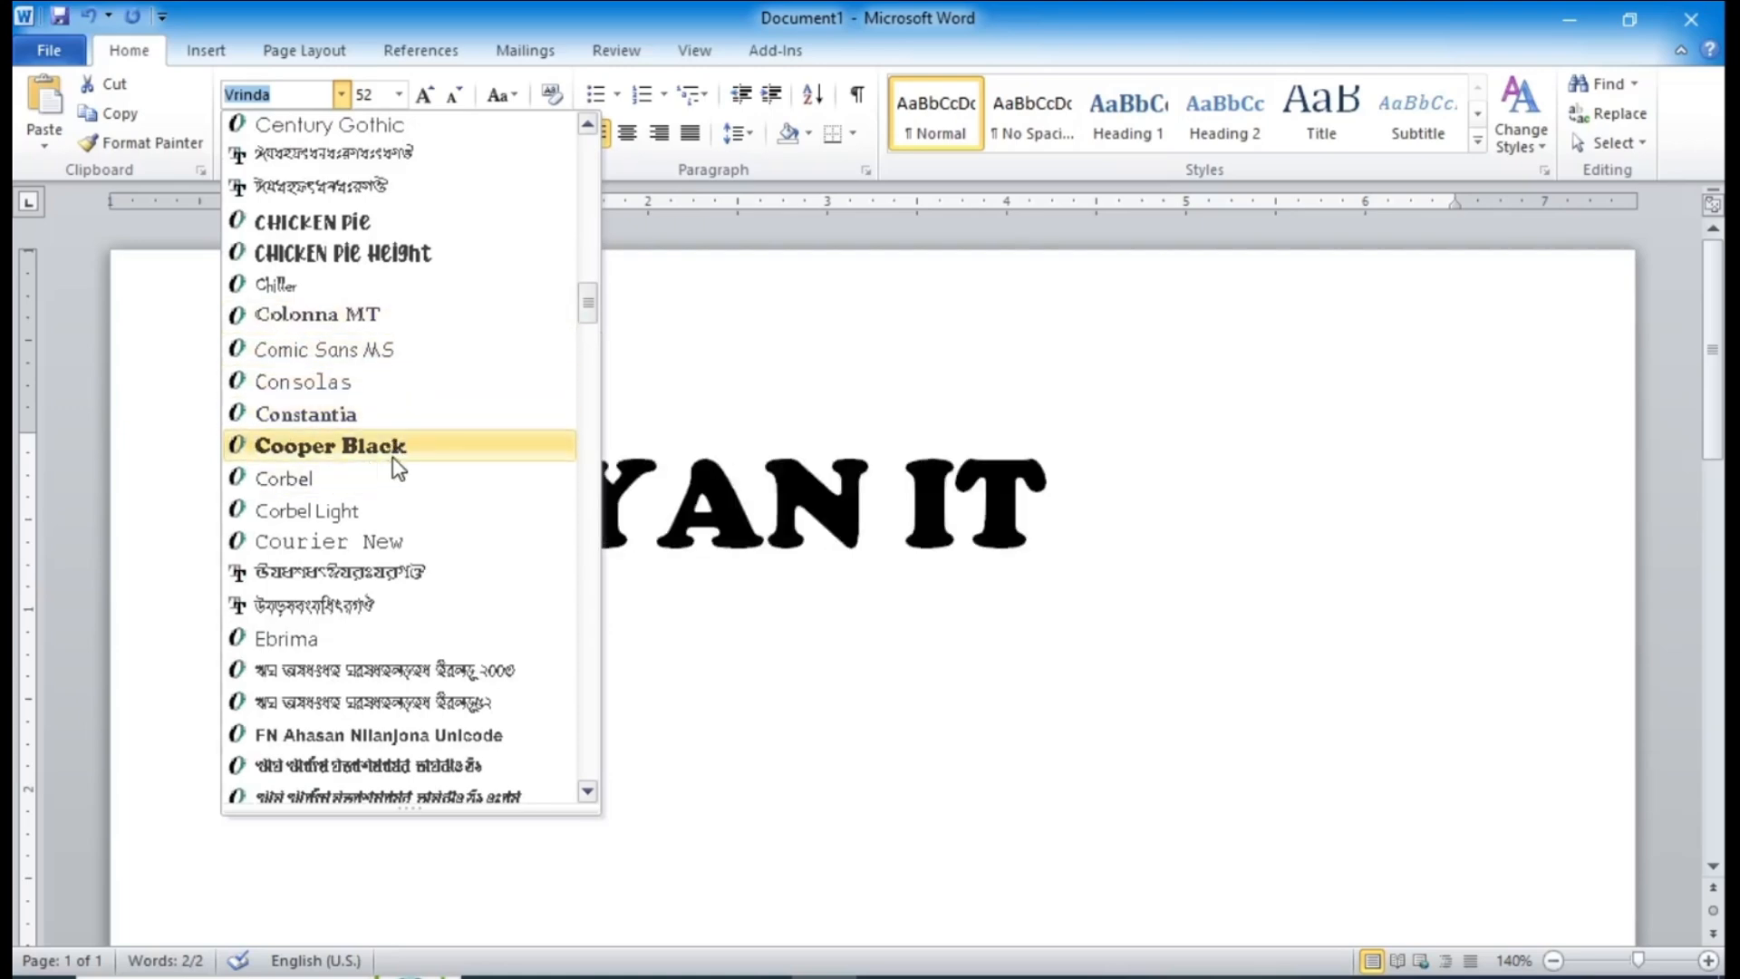
left_click(367, 449)
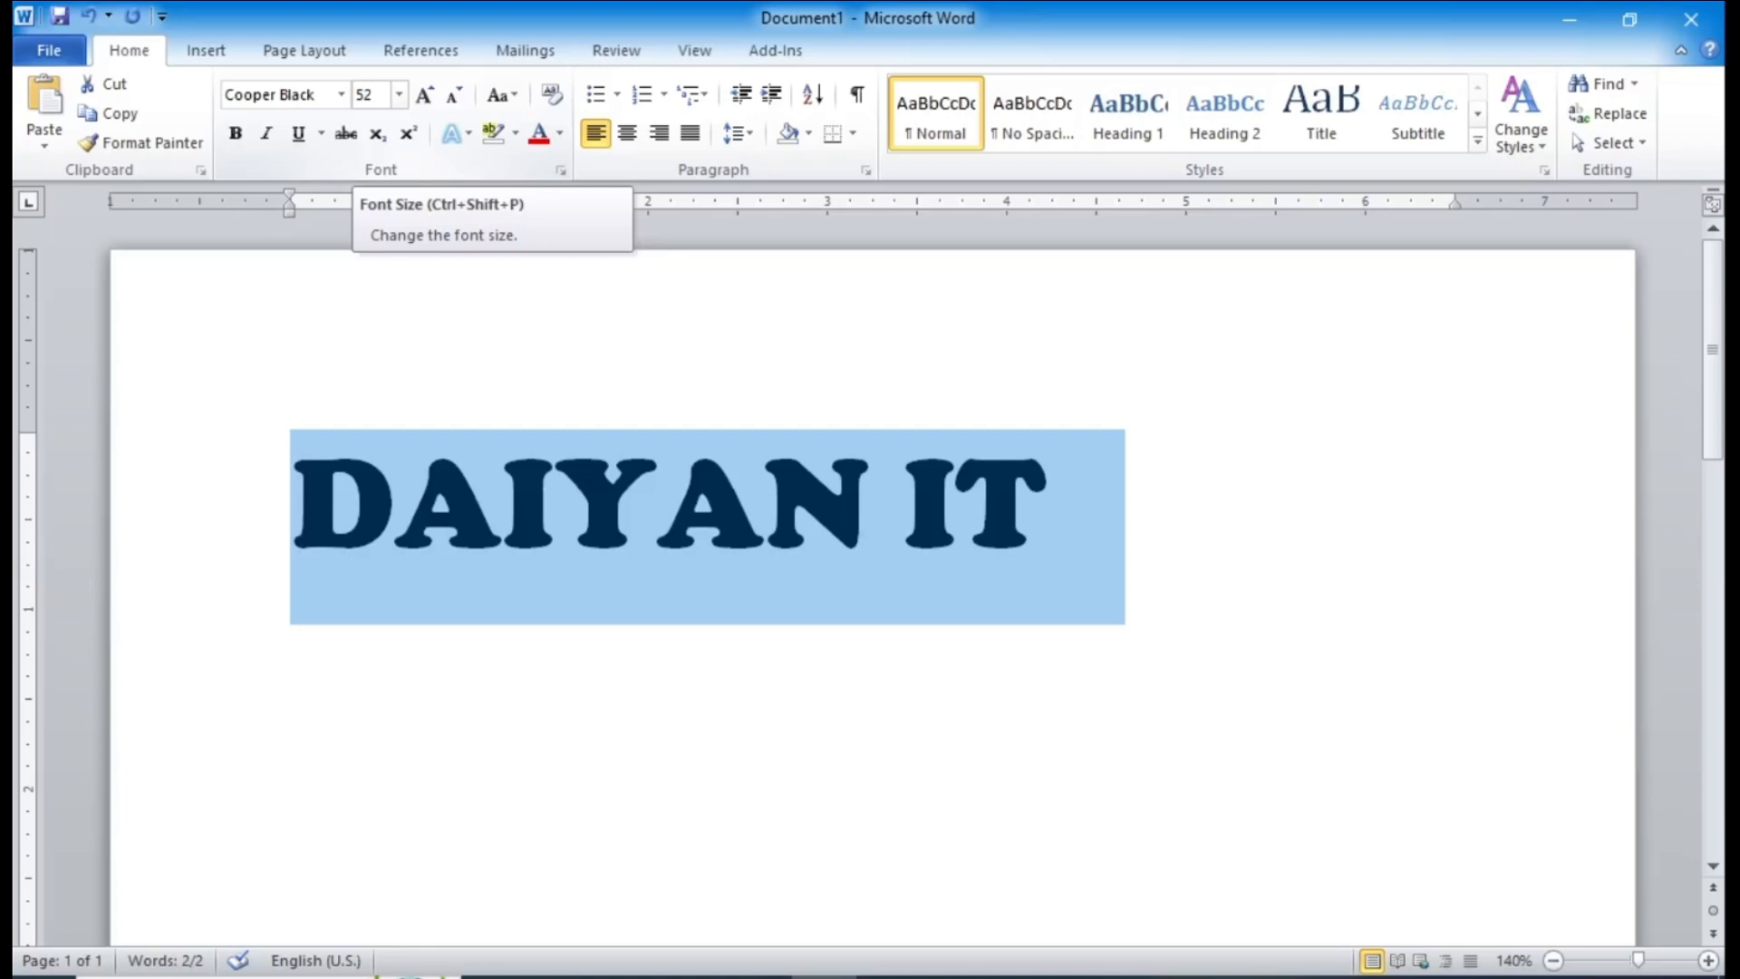
left_click(398, 94)
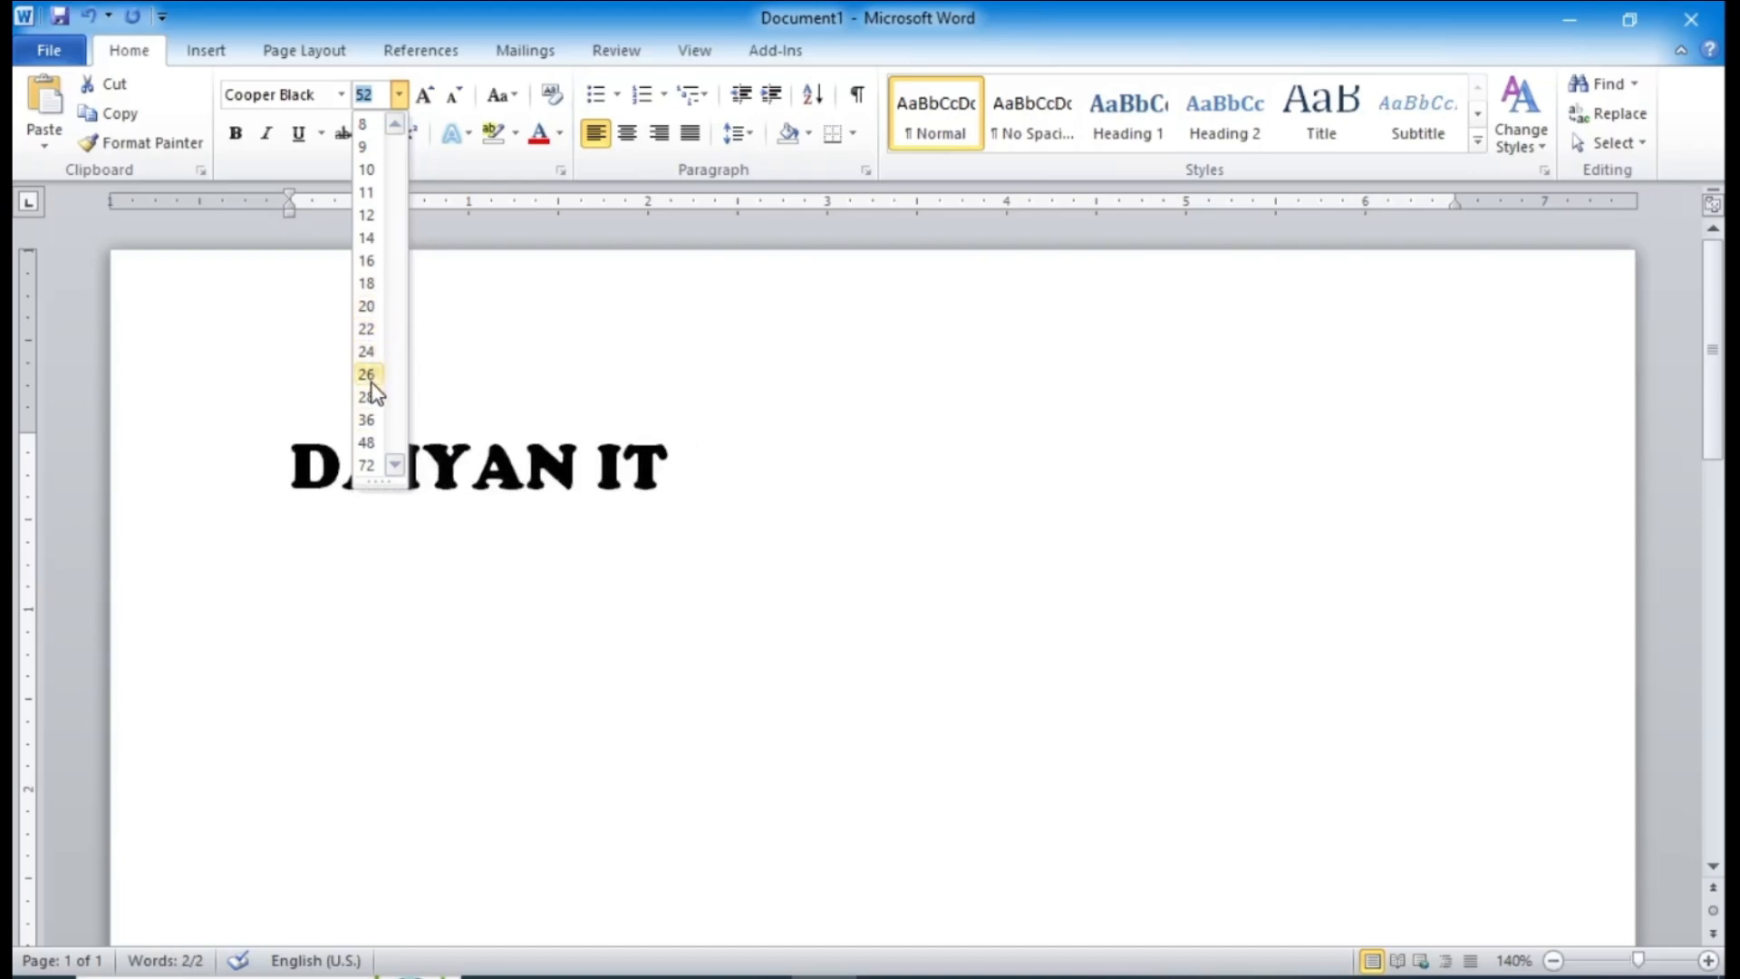
left_click(366, 404)
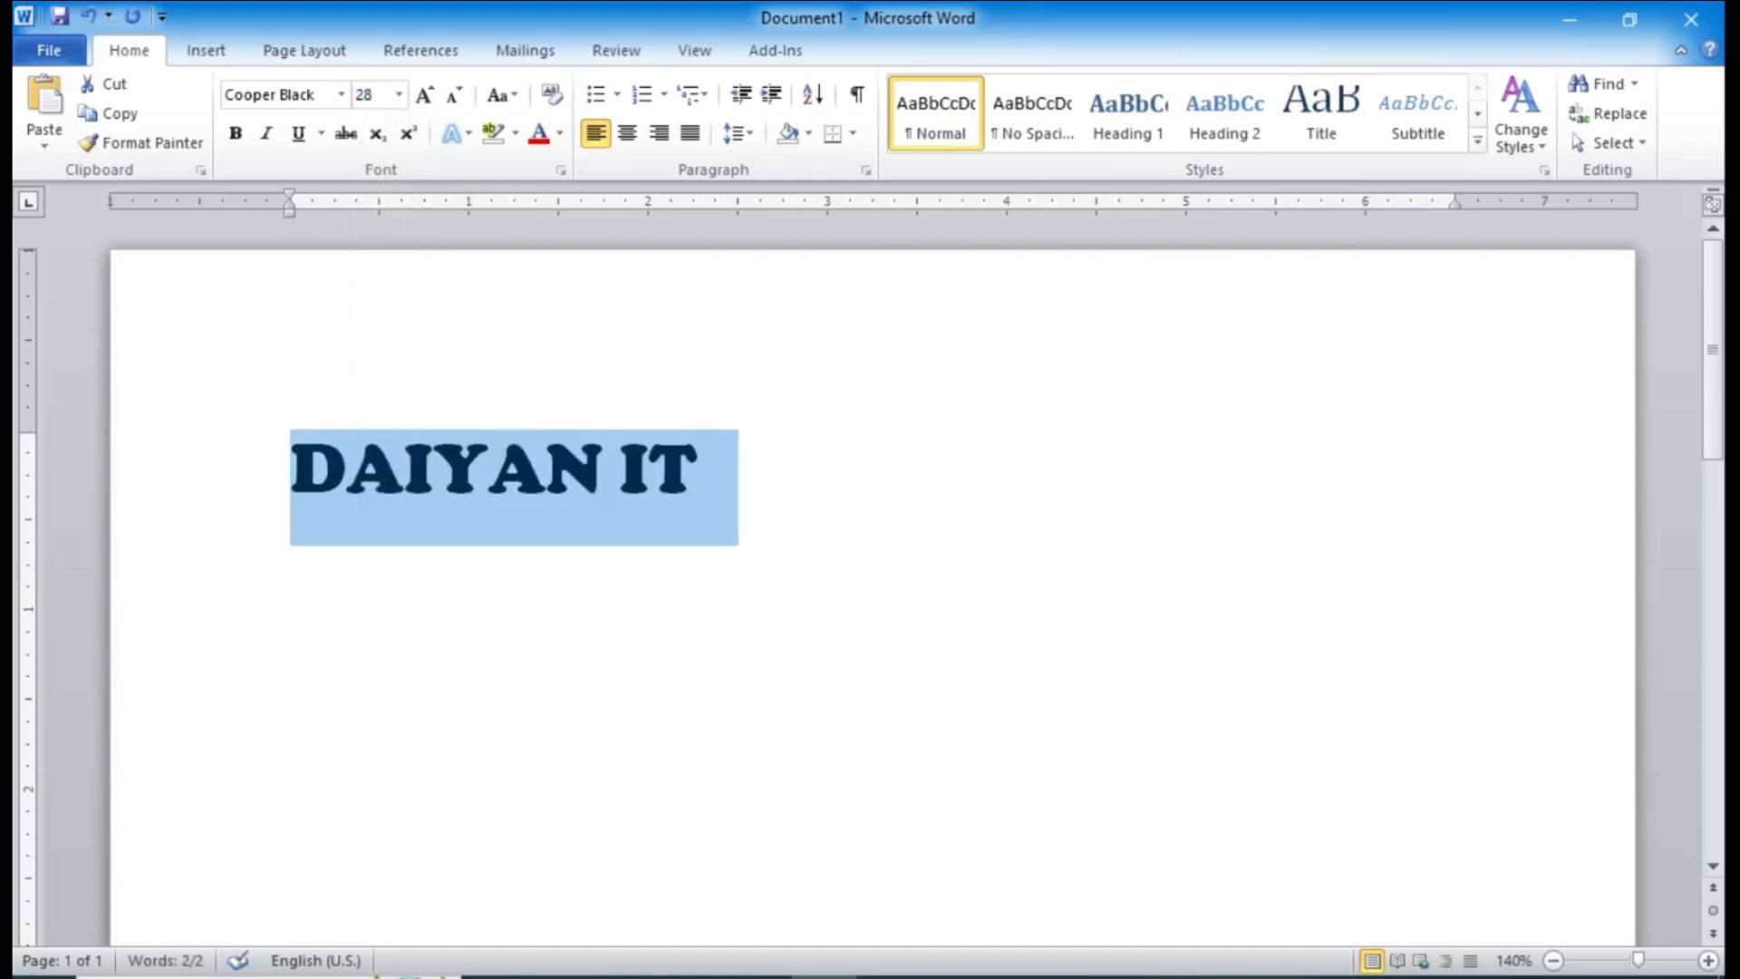
Step: Grow the DAIYAN IT text in preset increments to size 72, and shrink it back to 28
left_click(425, 96)
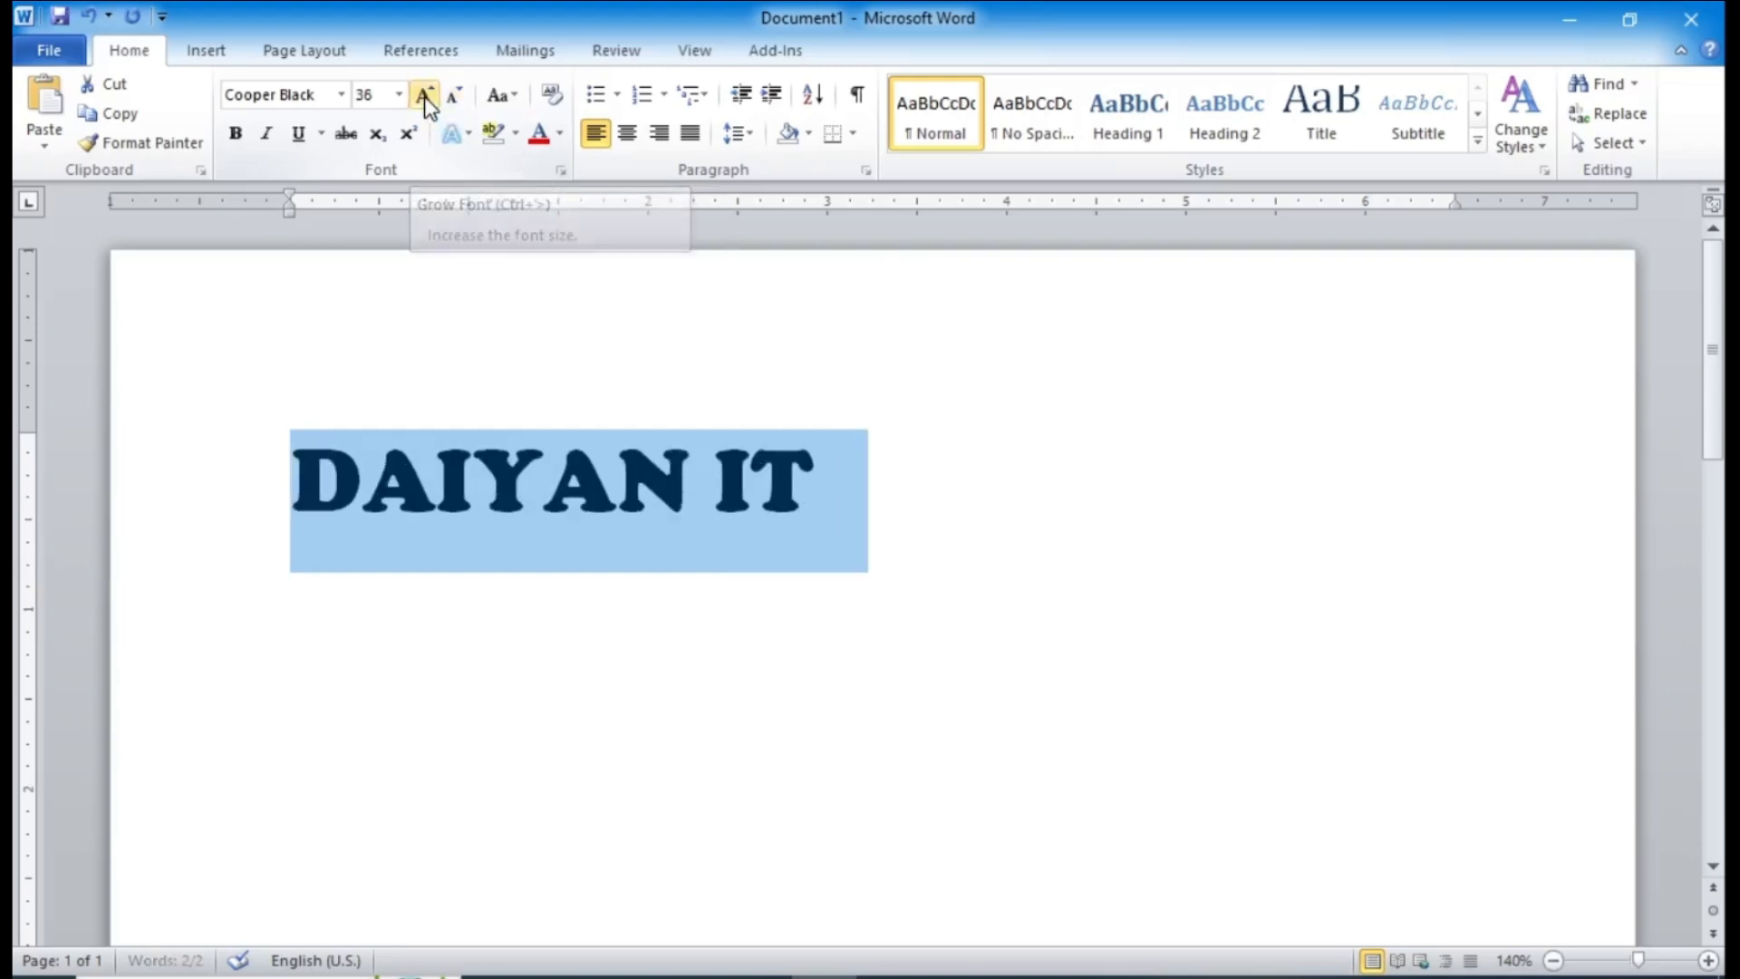
left_click(424, 96)
left_click(424, 96)
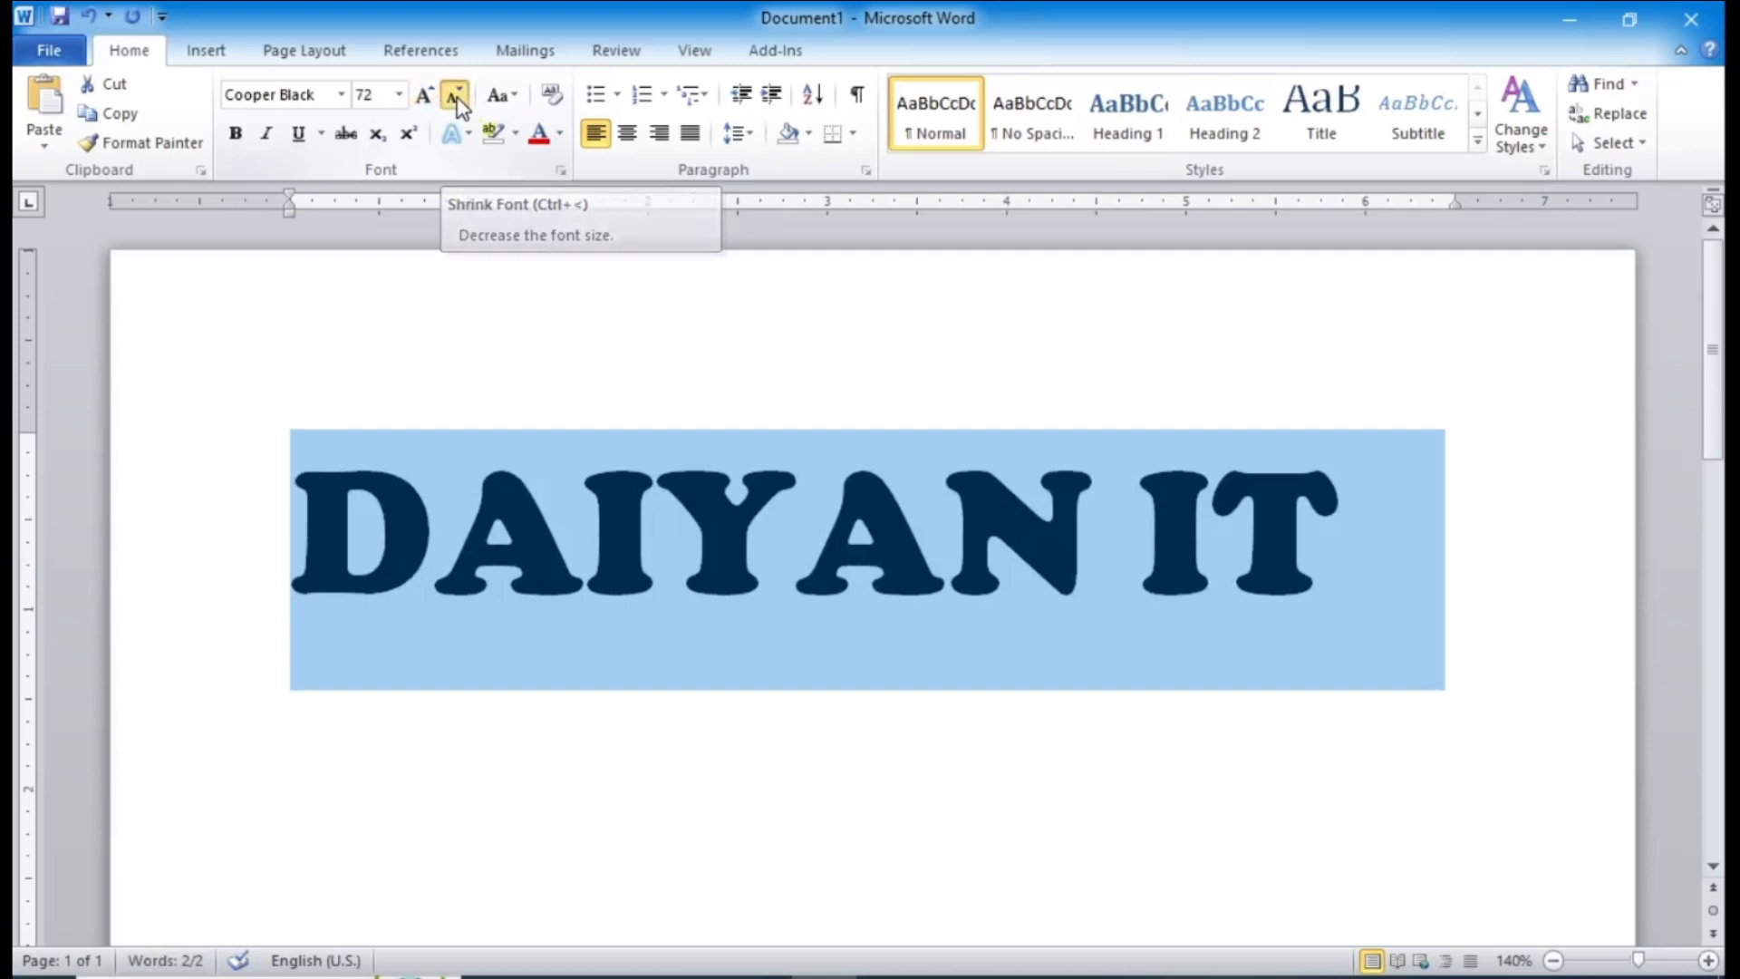
left_click(456, 98)
left_click(456, 98)
left_click(456, 97)
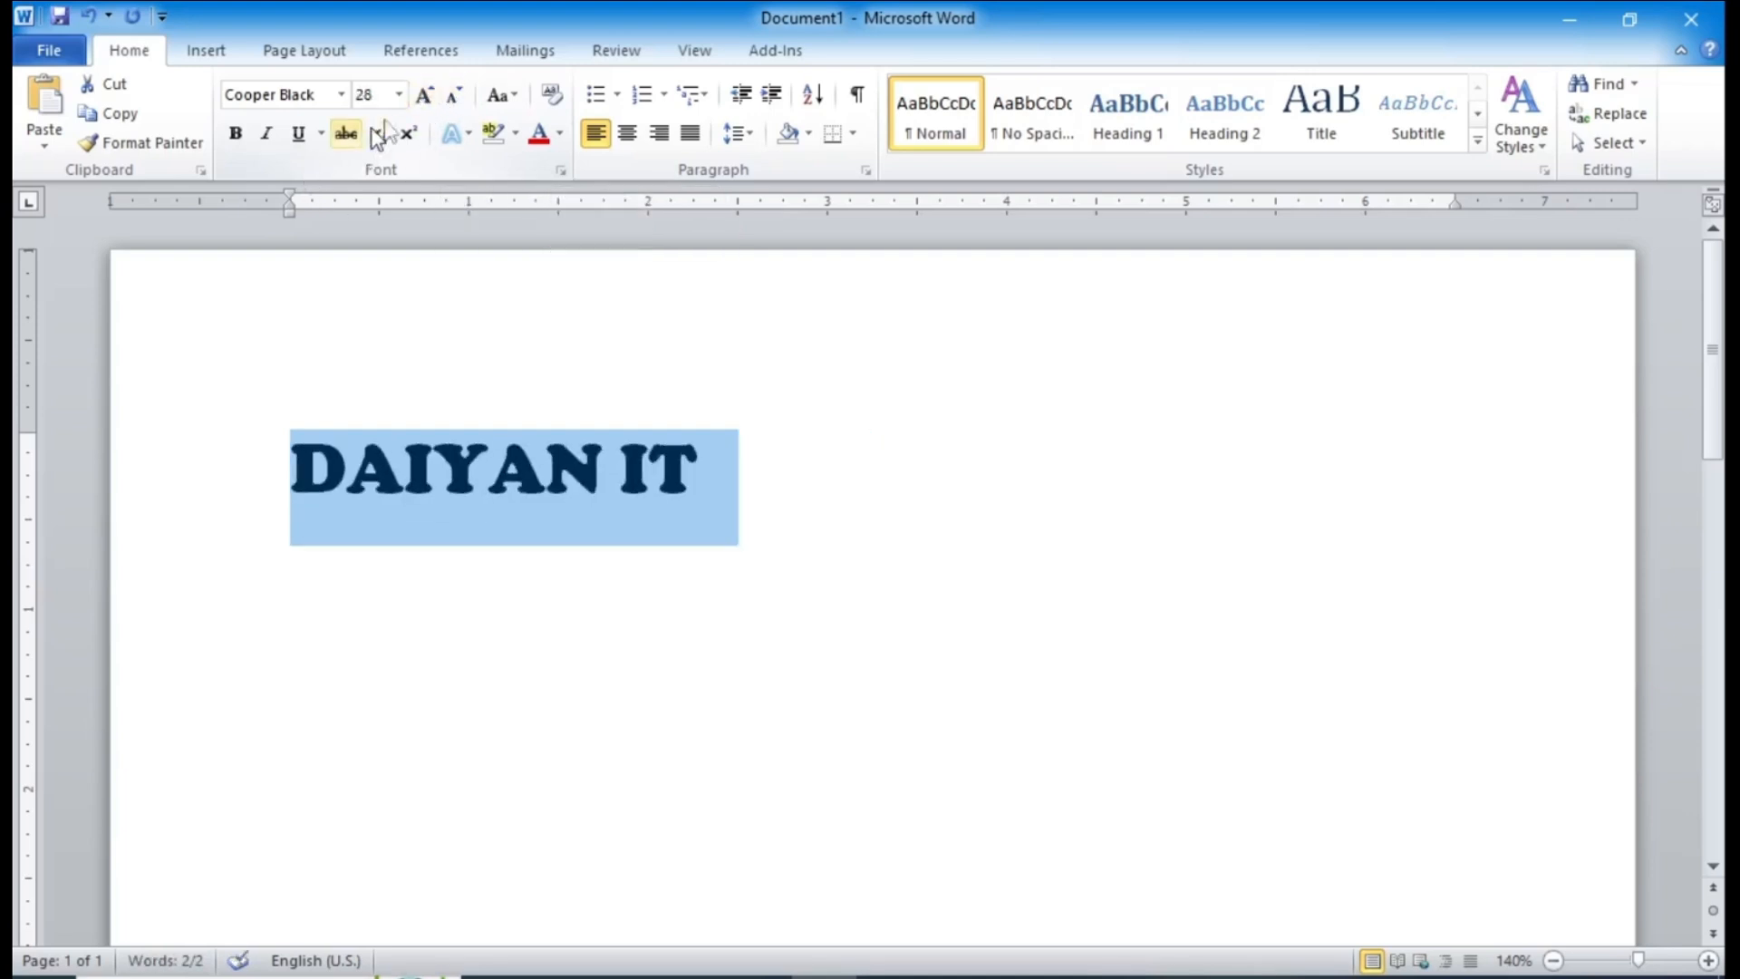
Step: Shrink the DAIYAN IT text by preset increments to size 24, and grow it to 26
left_click(399, 94)
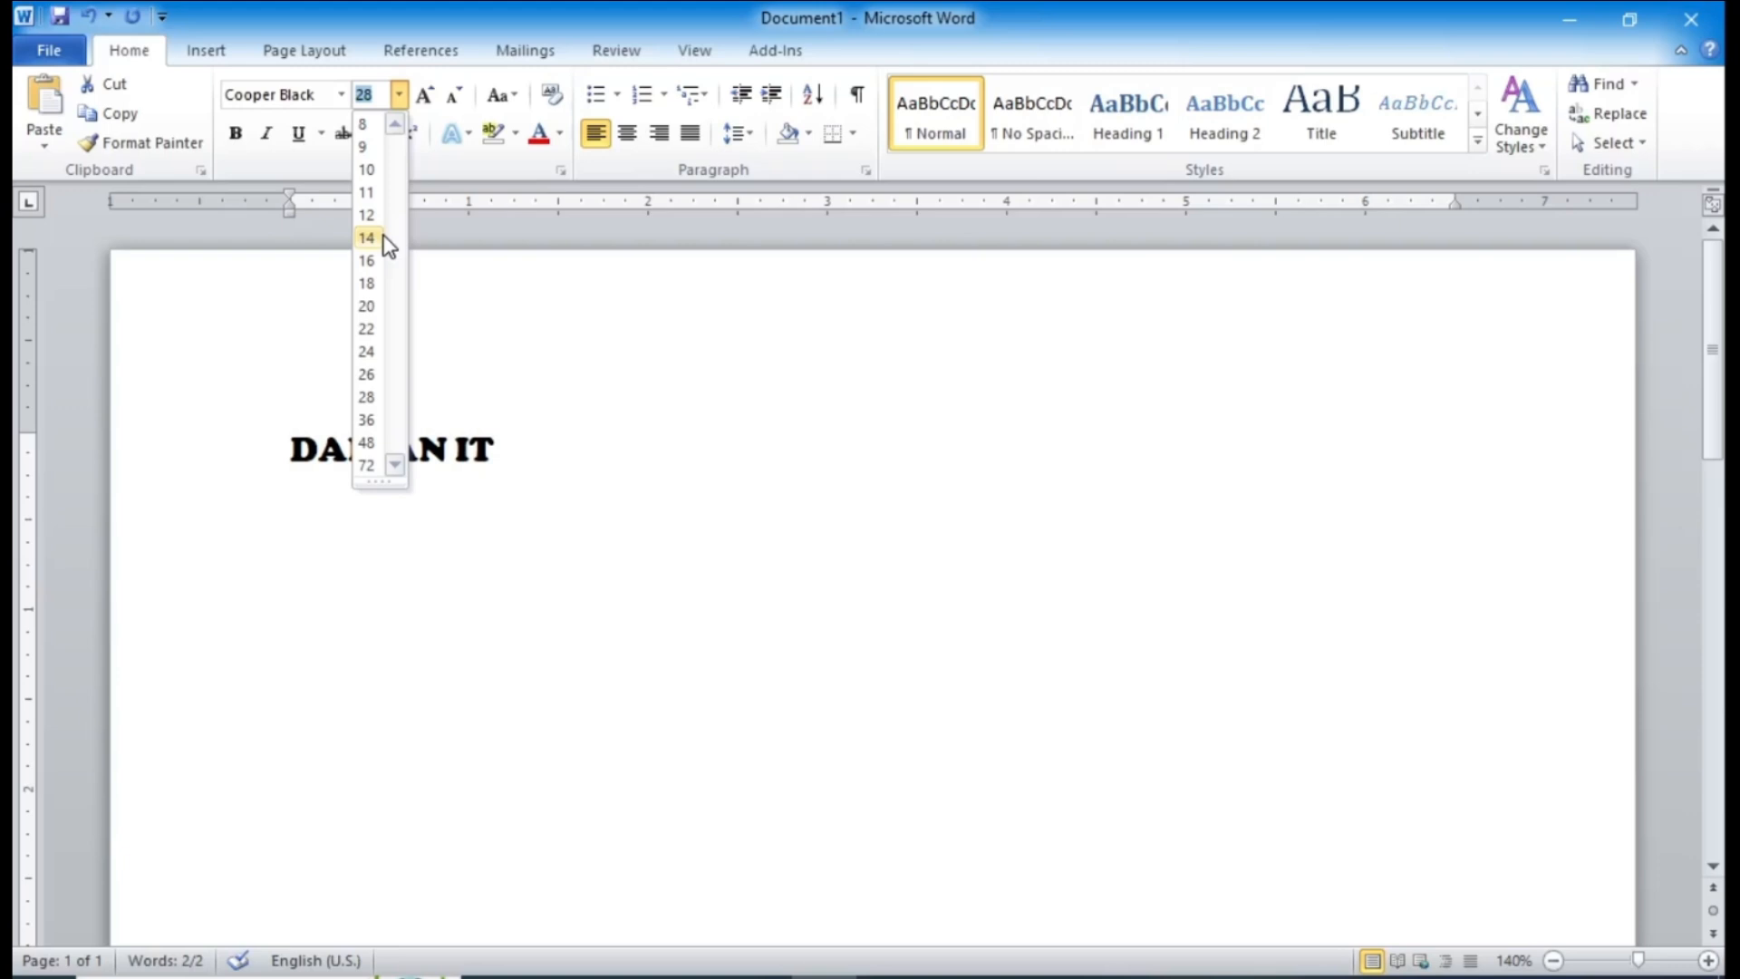
left_click(454, 94)
left_click(454, 95)
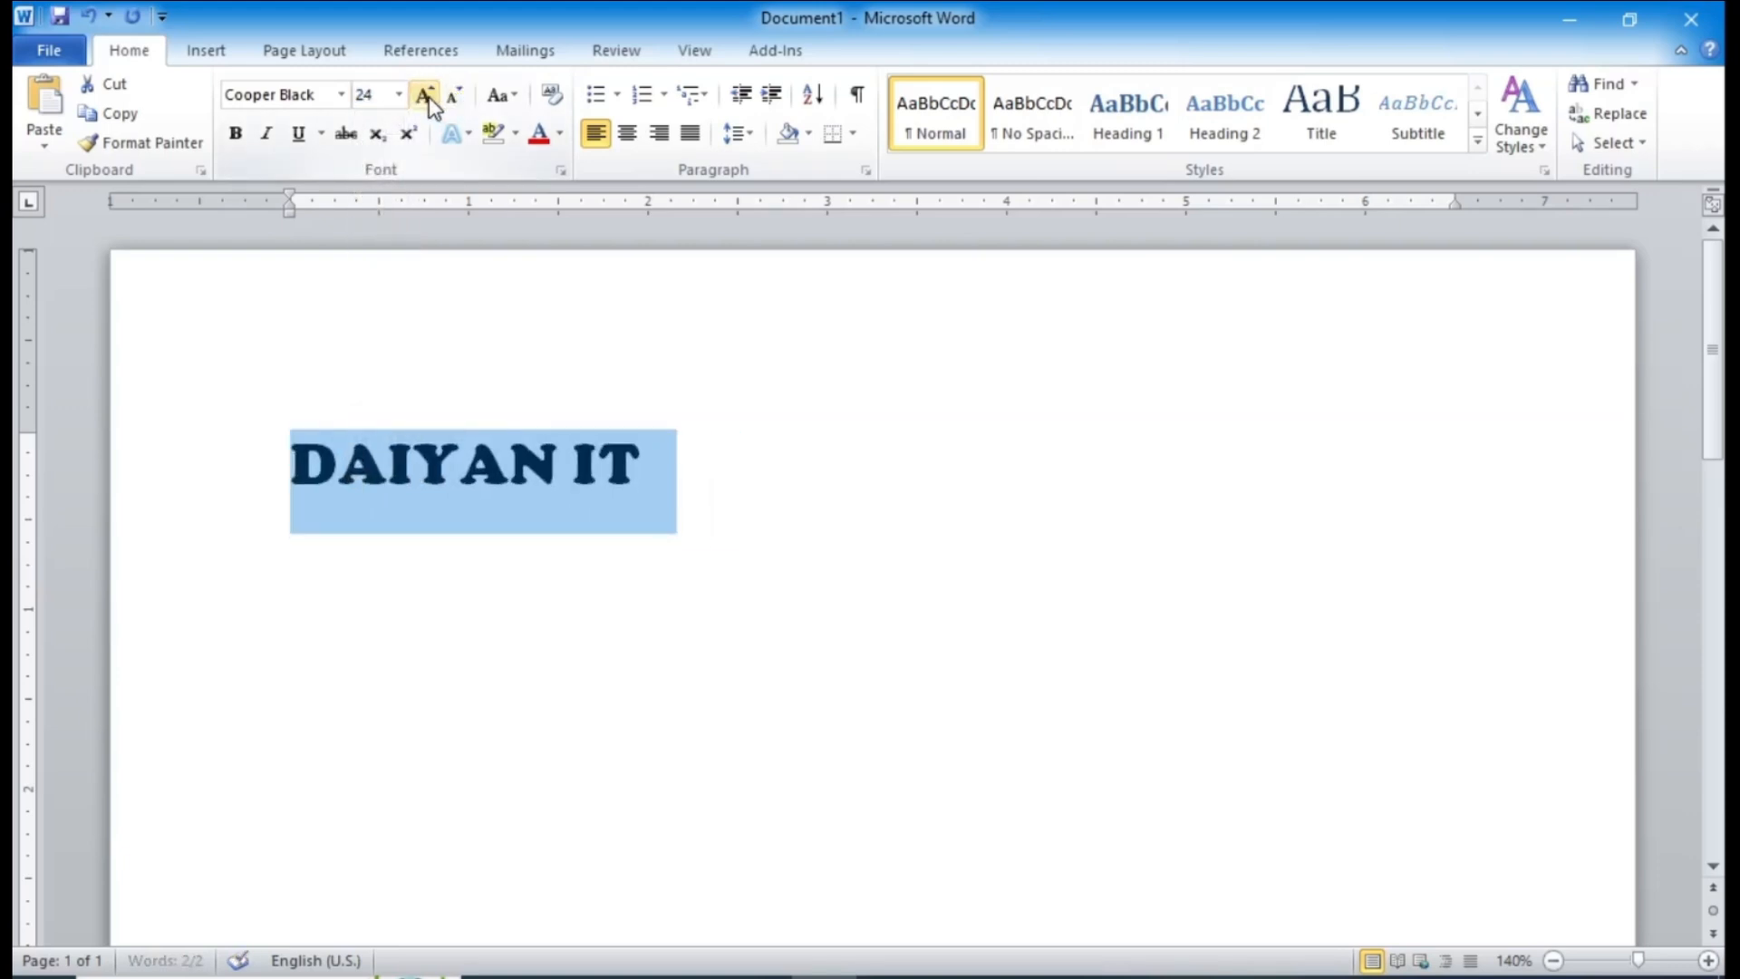
left_click(429, 99)
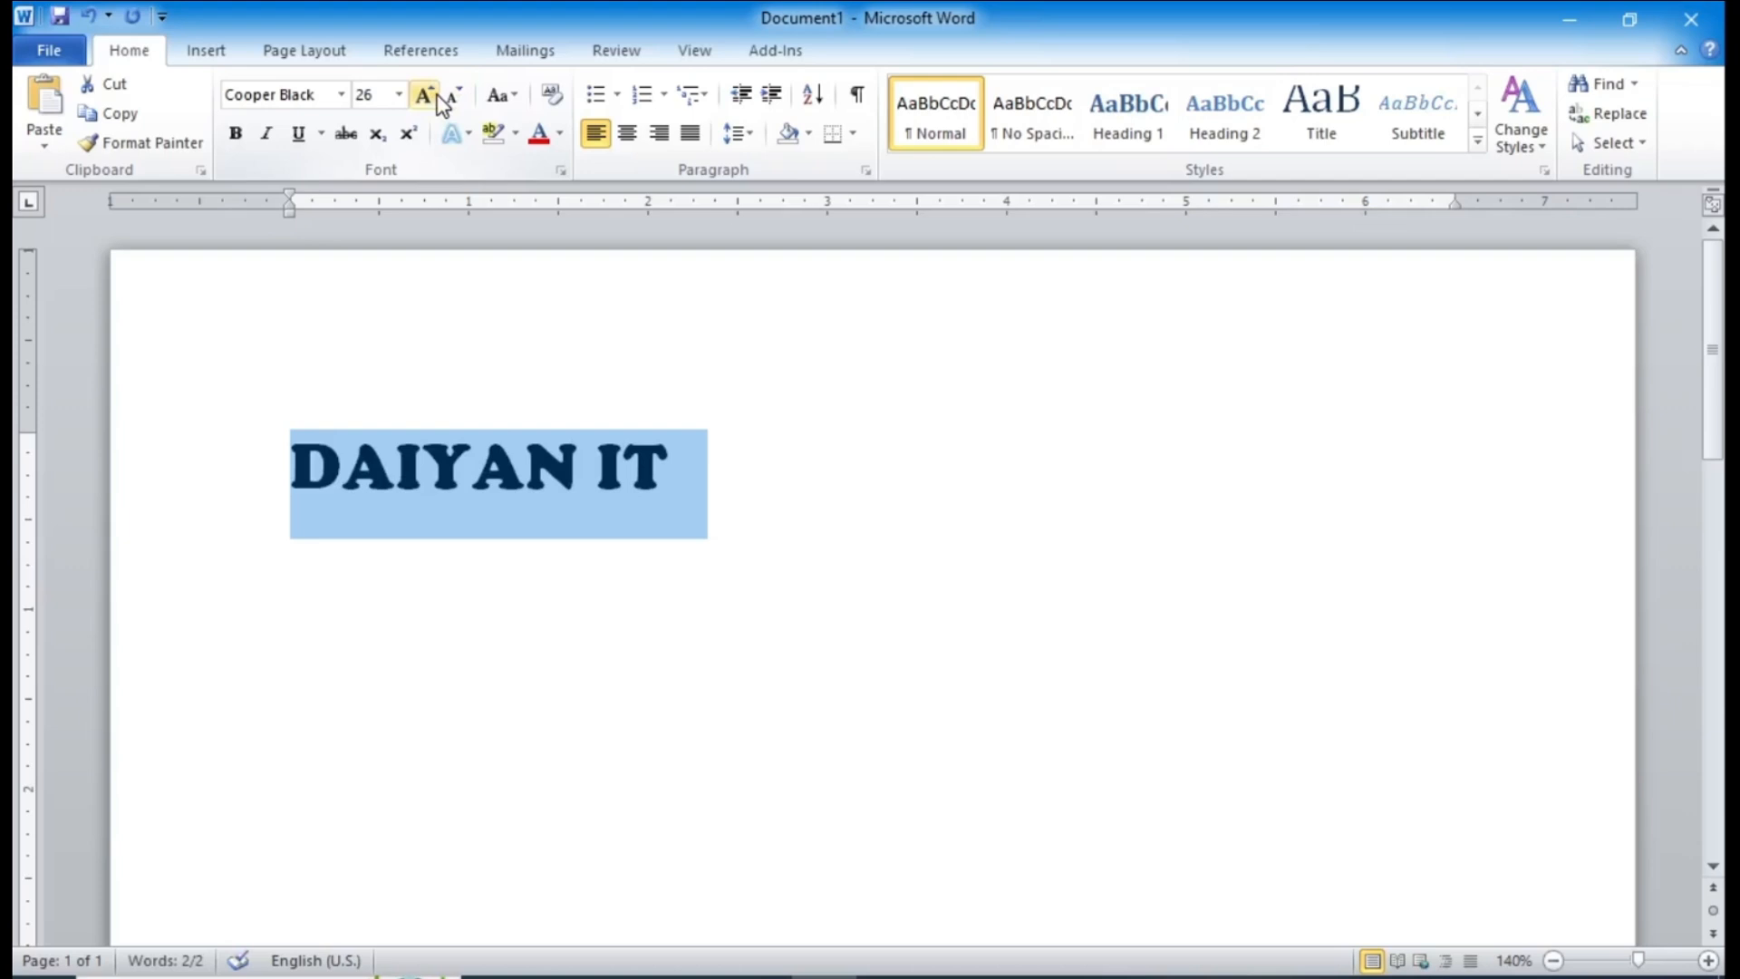
Step: Set the font size of the DAIYAN IT text to the custom value 25
left_click(387, 94)
type("25")
key("Return")
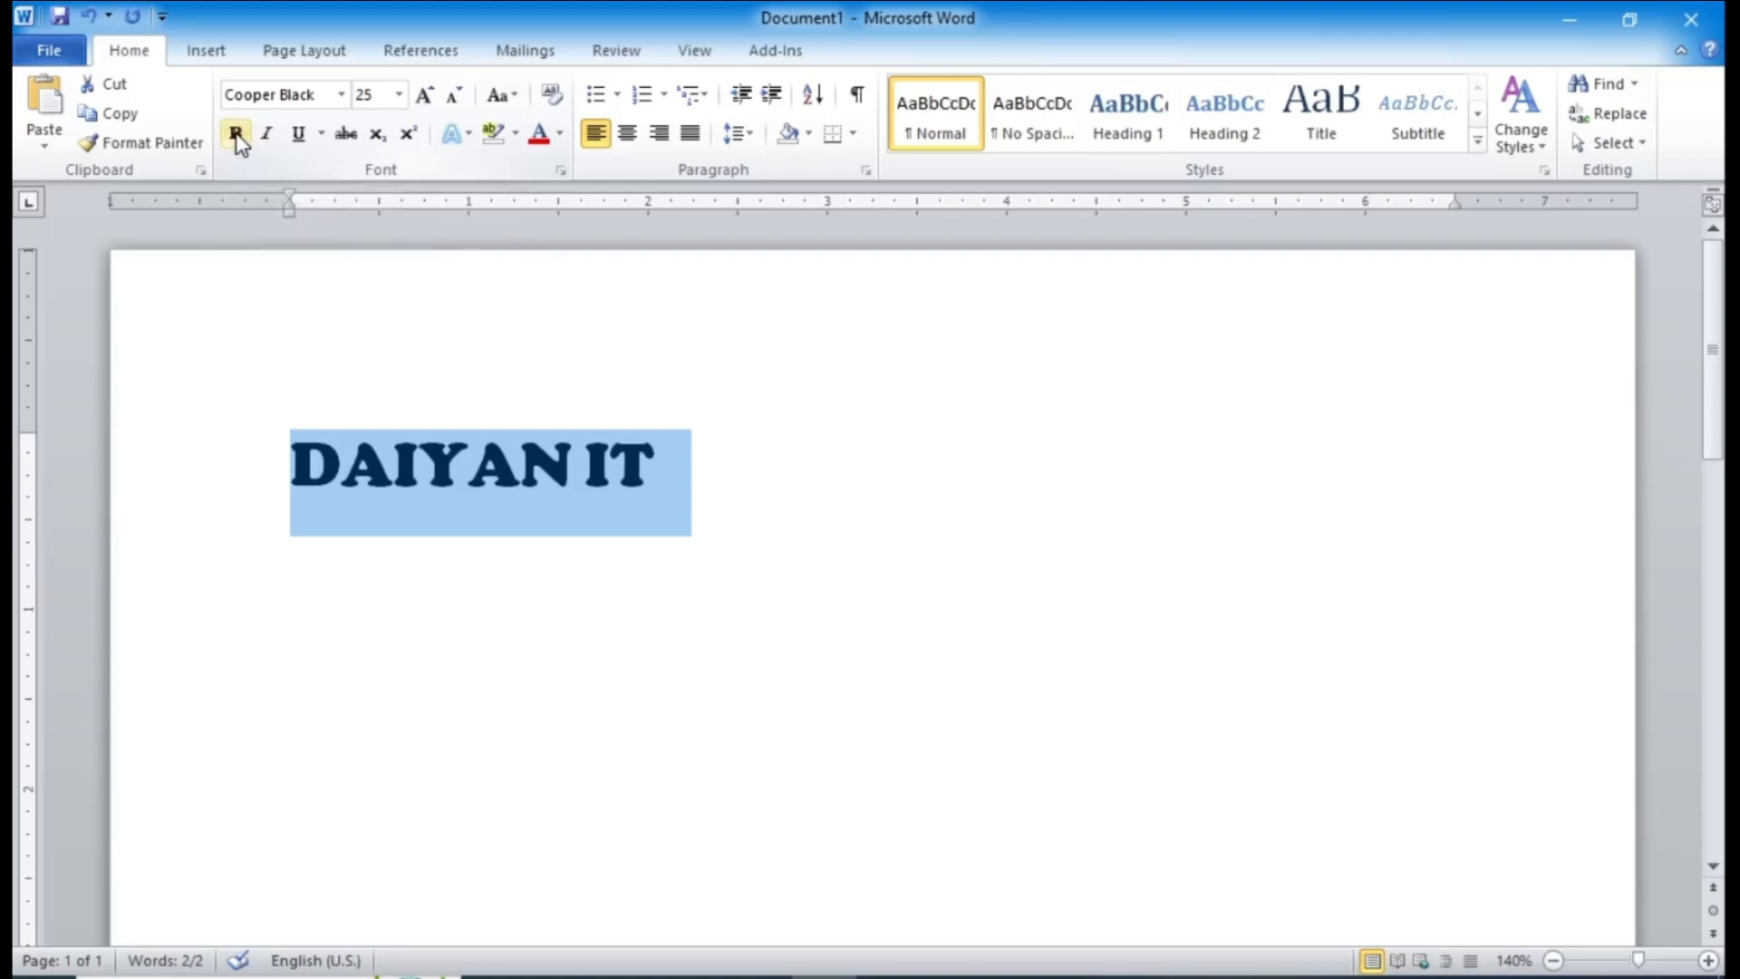
Step: Add the sentence "The name of our country is Bangladesh." as a new paragraph below DAIYAN IT
left_click(656, 467)
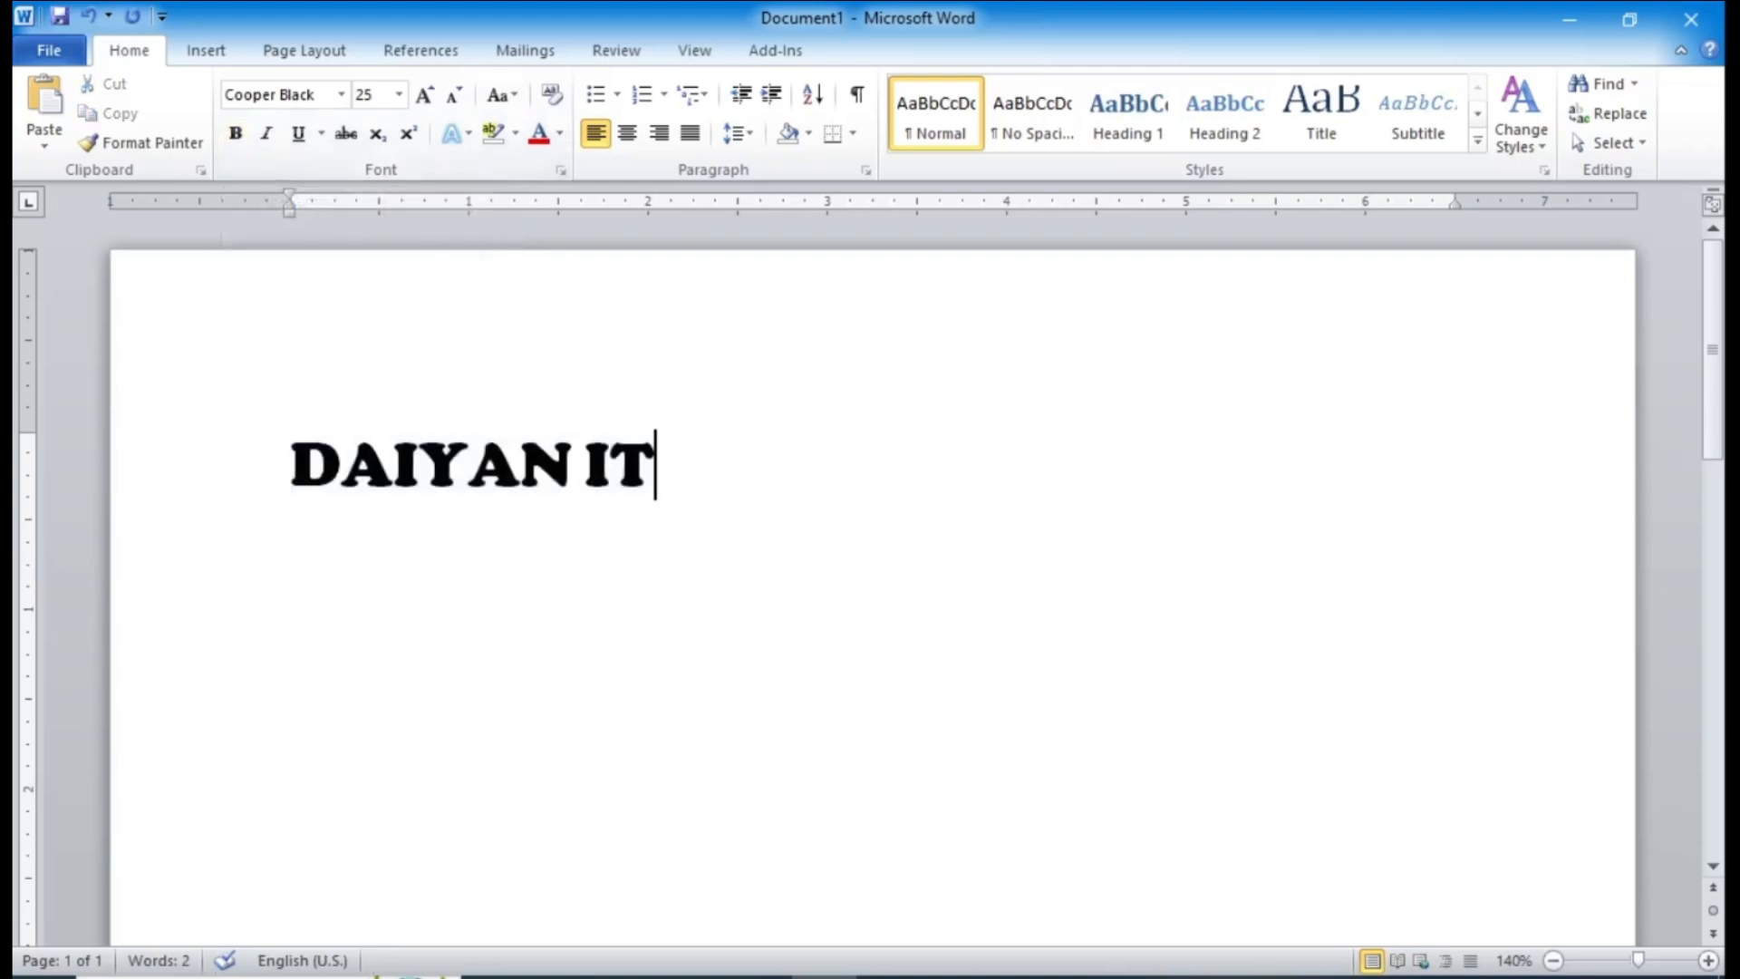
key("Return")
type("tHE")
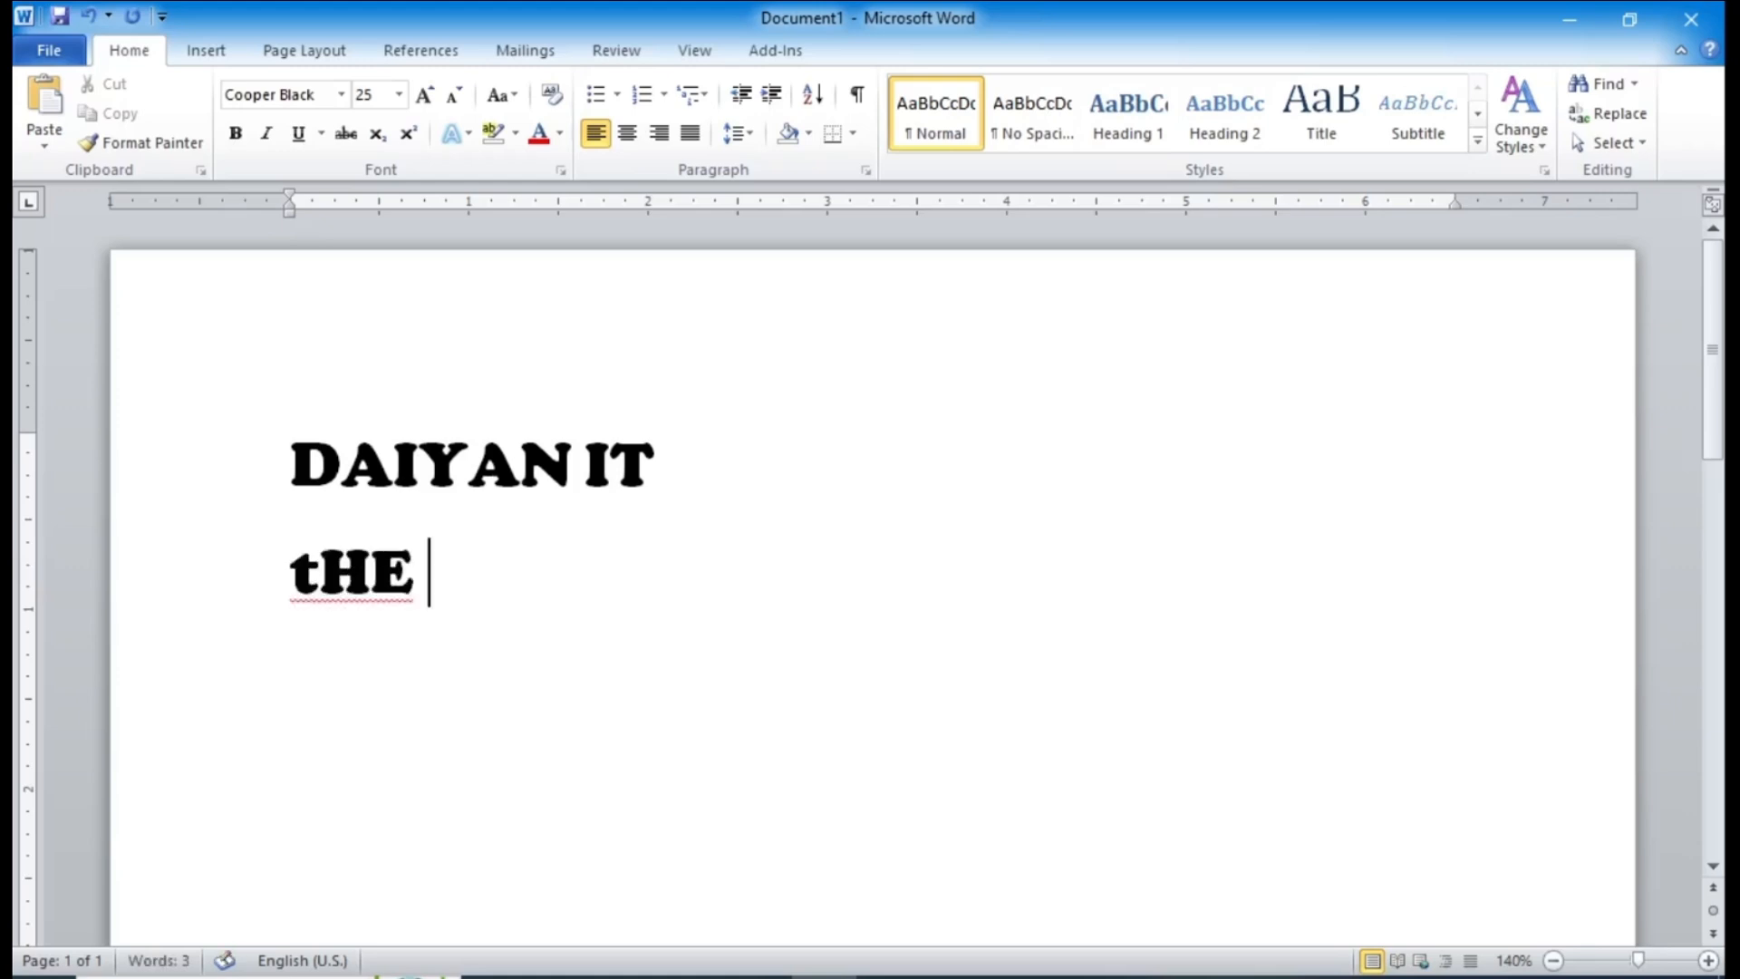
key("BackSpace")
key("BackSpace")
key("BackSpace")
key("BackSpace")
type("The na")
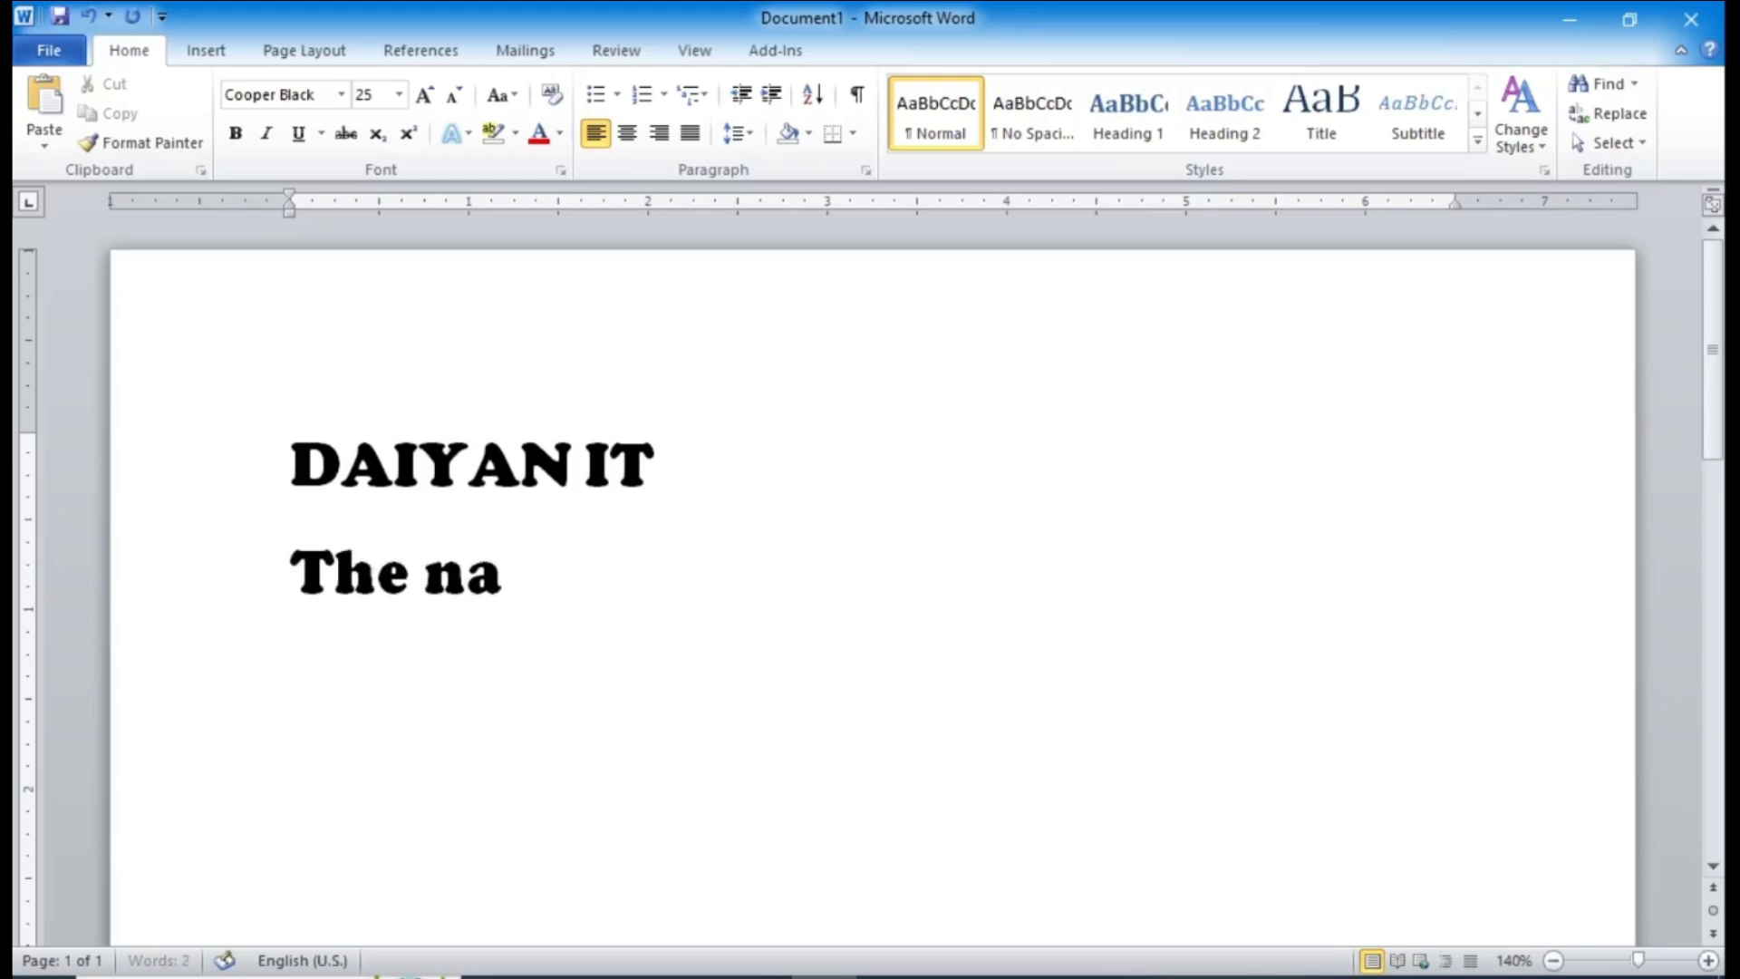
type("me of our ")
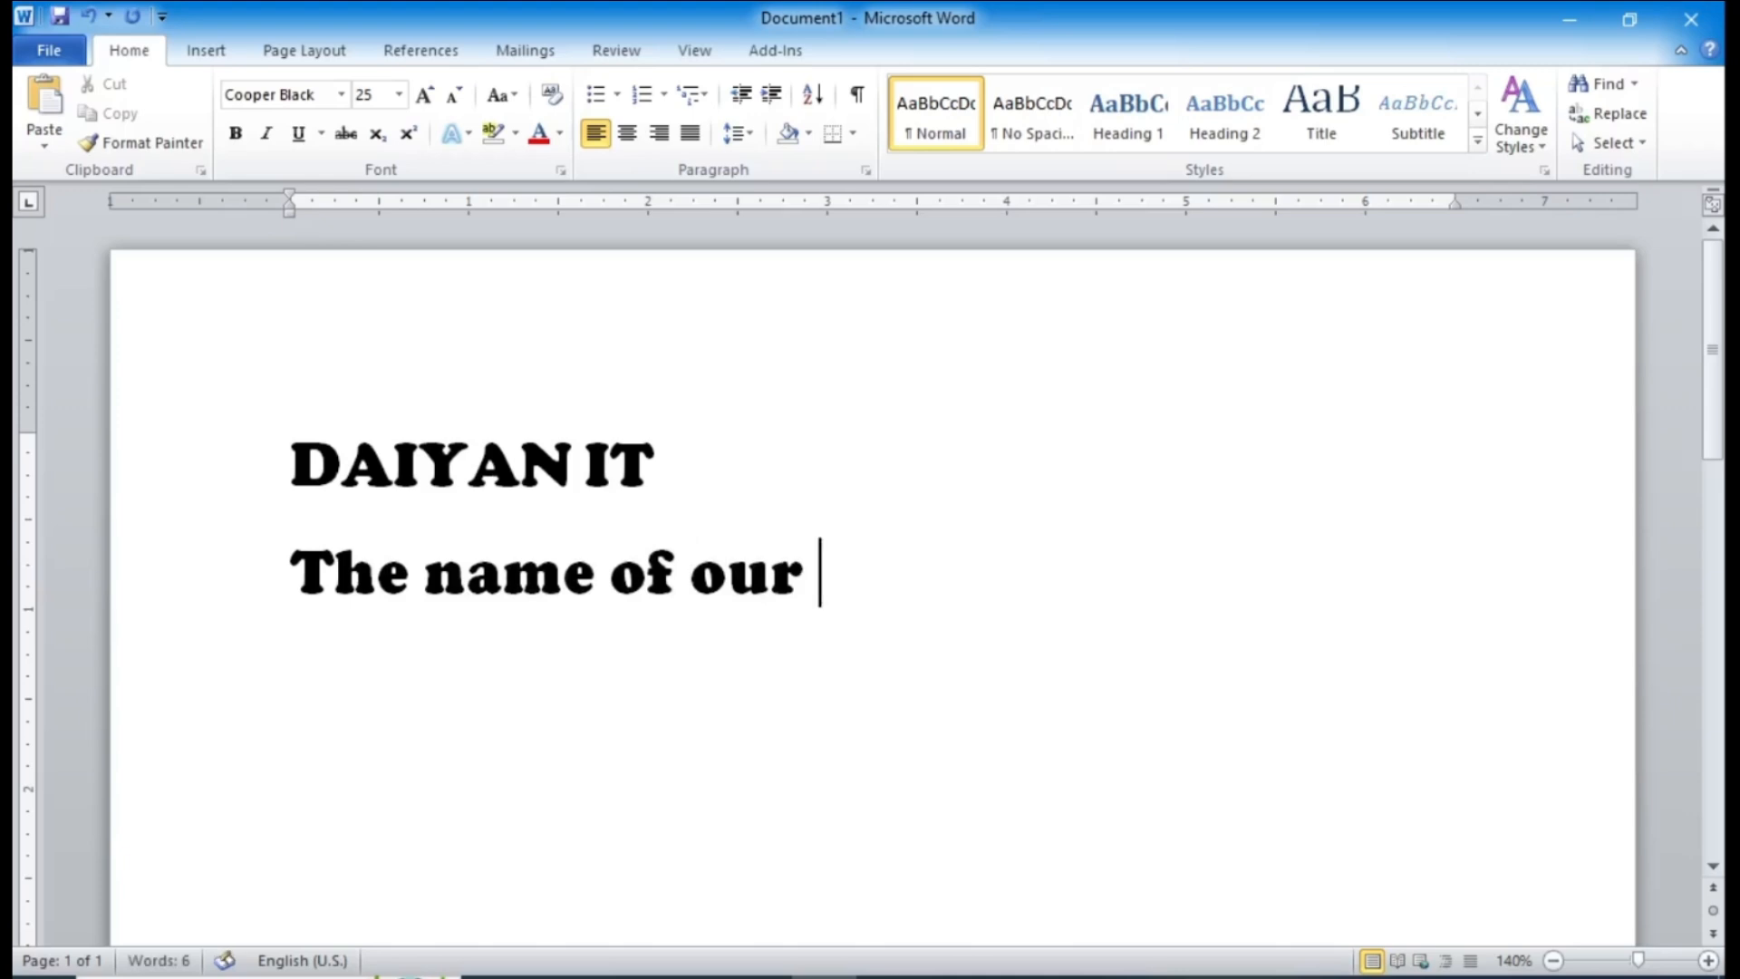
type("country is ")
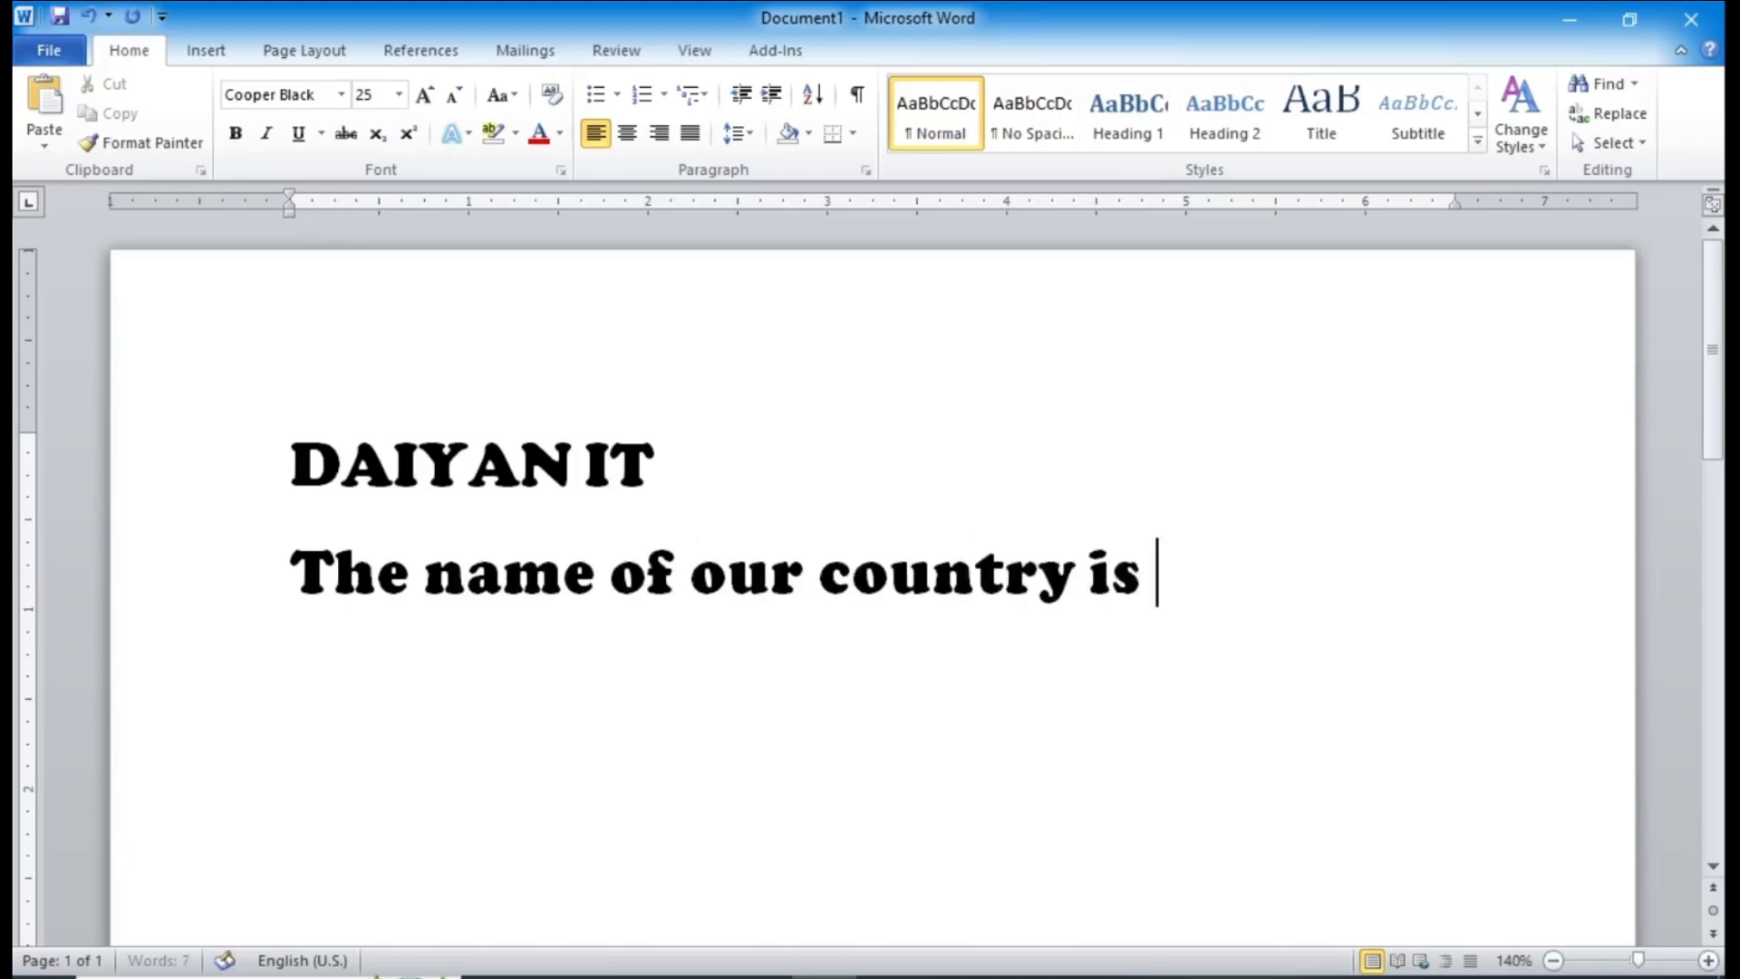
type("Bangladesh")
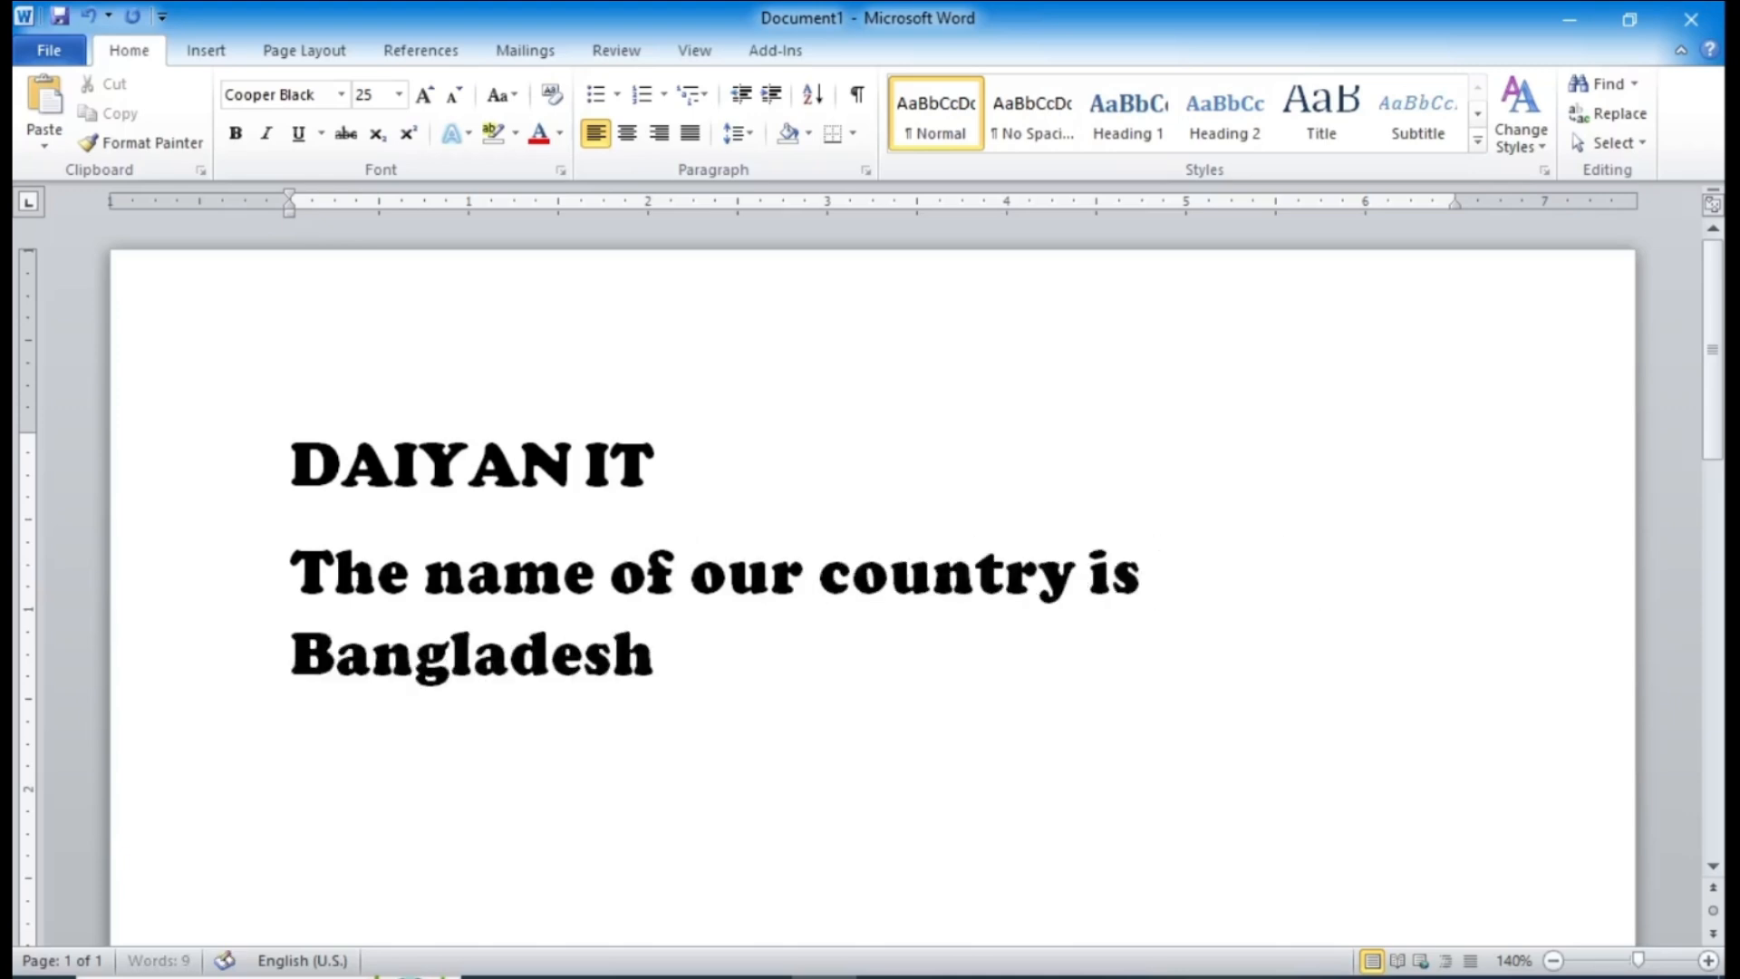
type(">?")
key("BackSpace")
key("BackSpace")
type(".")
Step: Change the font of both paragraphs to Arial
key("shift+Up")
key("ctrl+Home")
key("shift+End")
key("shift+Down")
left_click(854, 456)
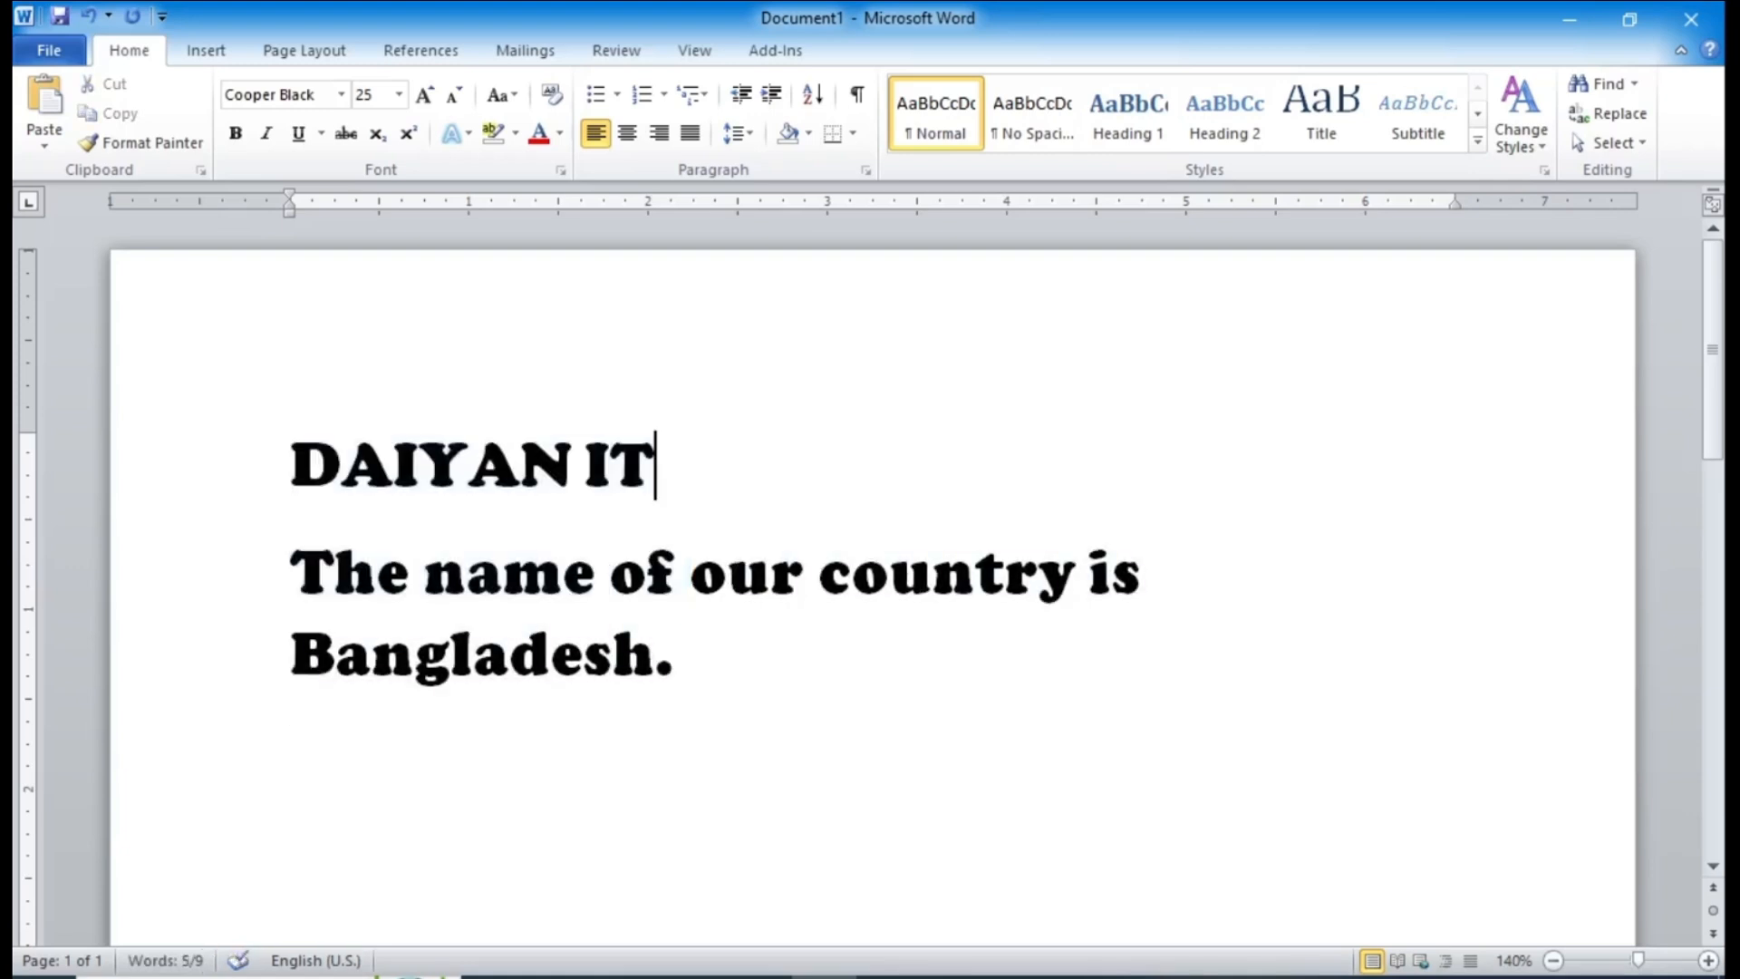
left_click_drag(195, 461, 217, 687)
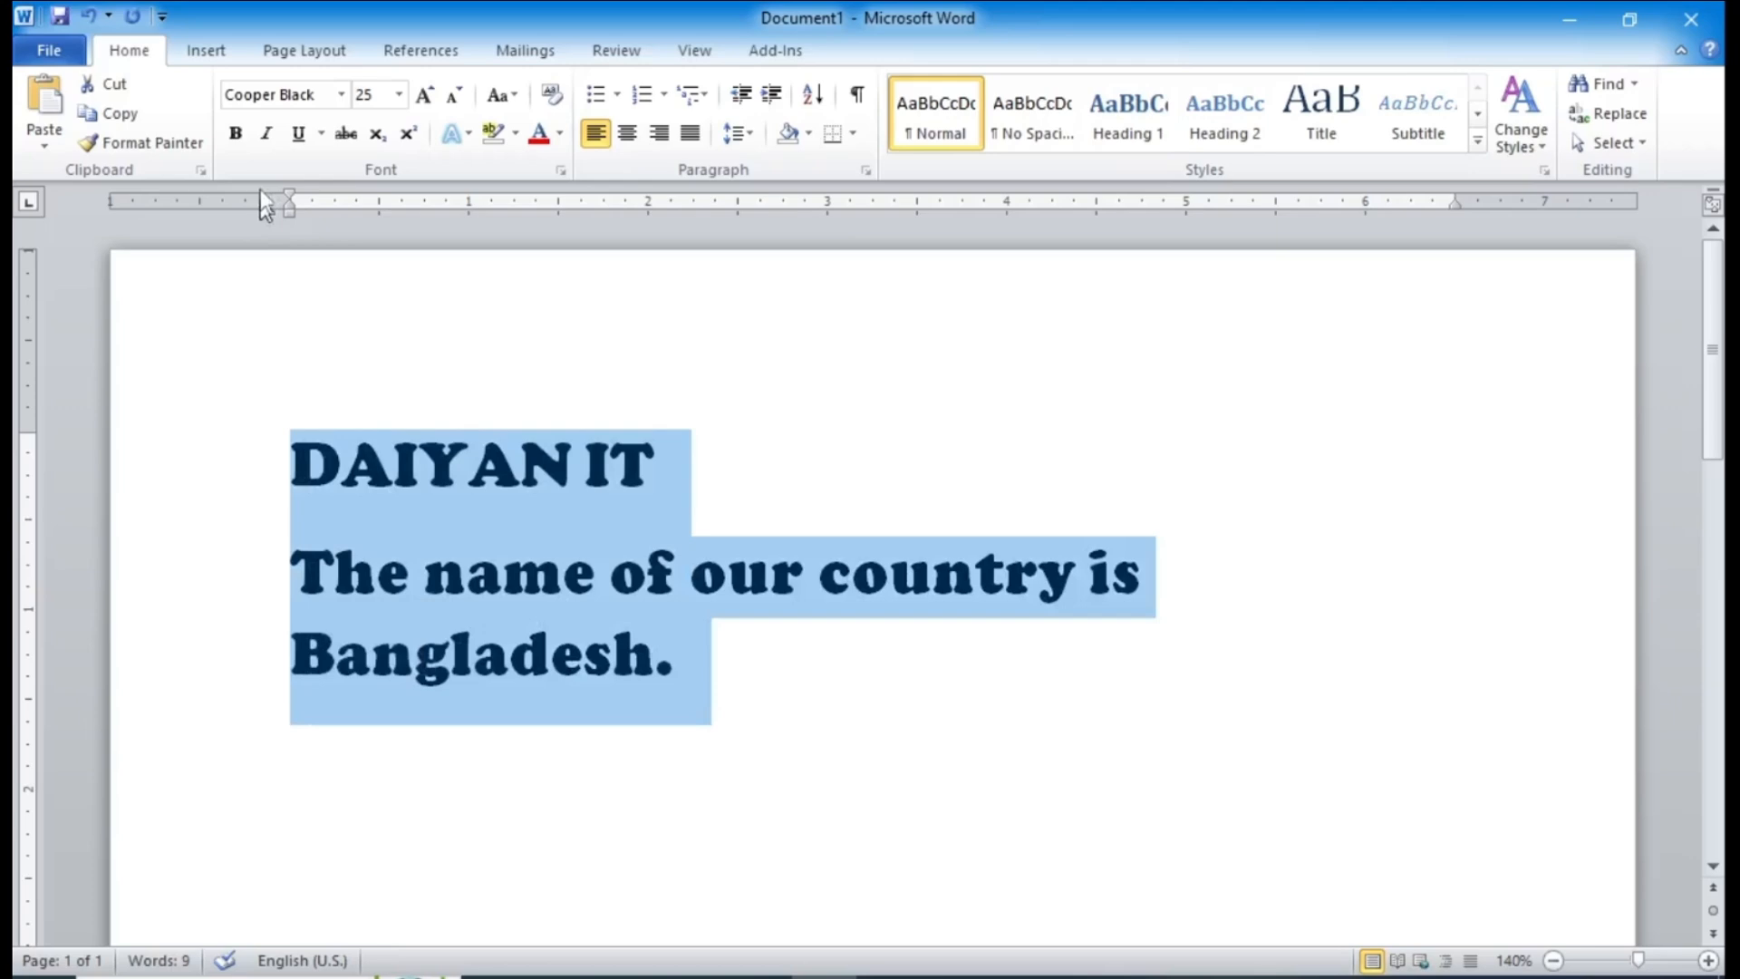
left_click(341, 94)
left_click(317, 318)
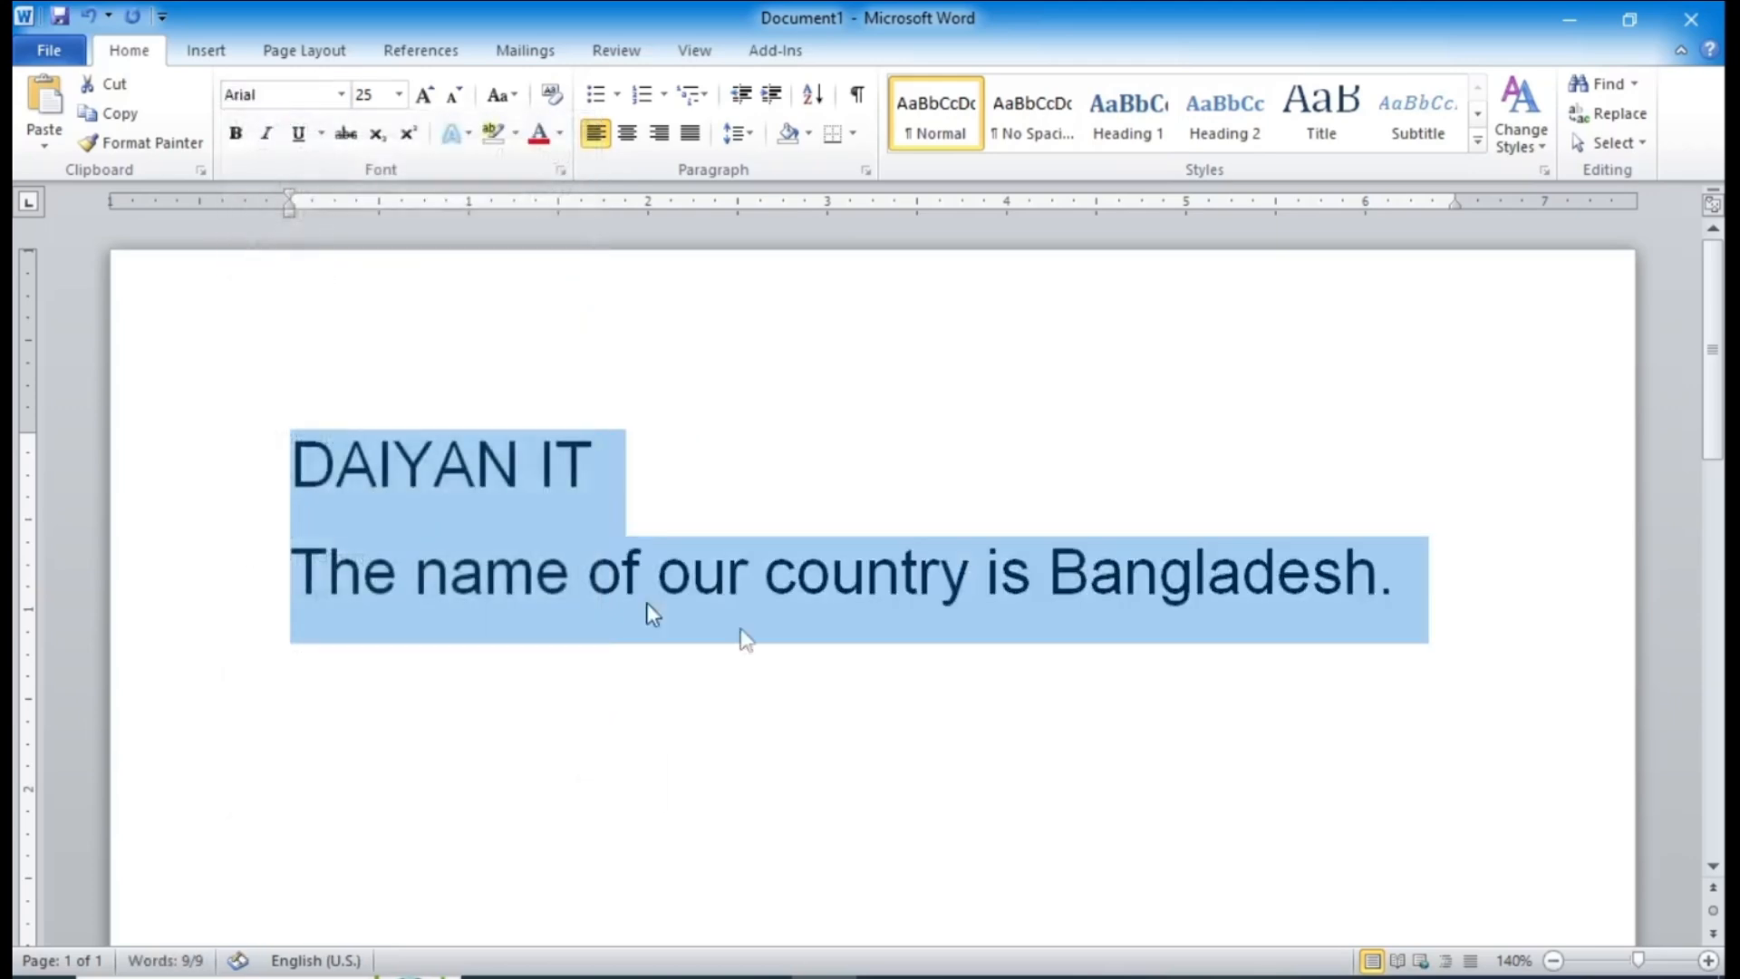
left_click(1125, 689)
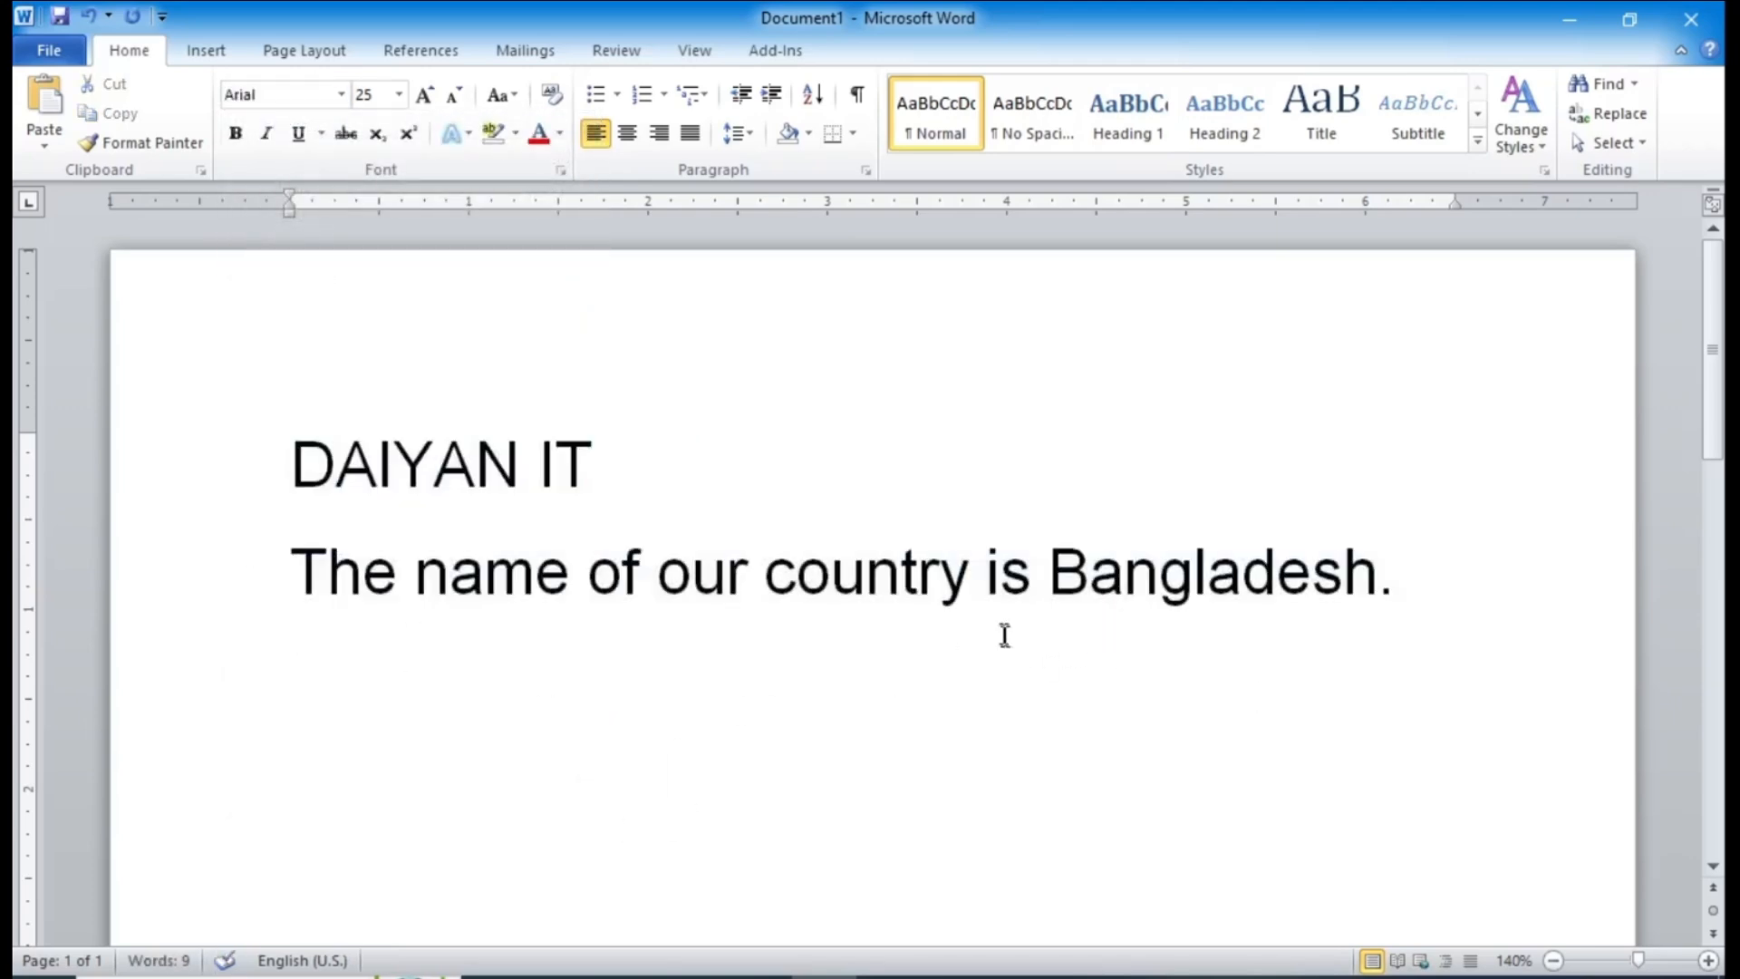
Step: Make the word "Bangladesh" bold and the word "country" italic in the second paragraph
left_click_drag(1049, 575, 1323, 586)
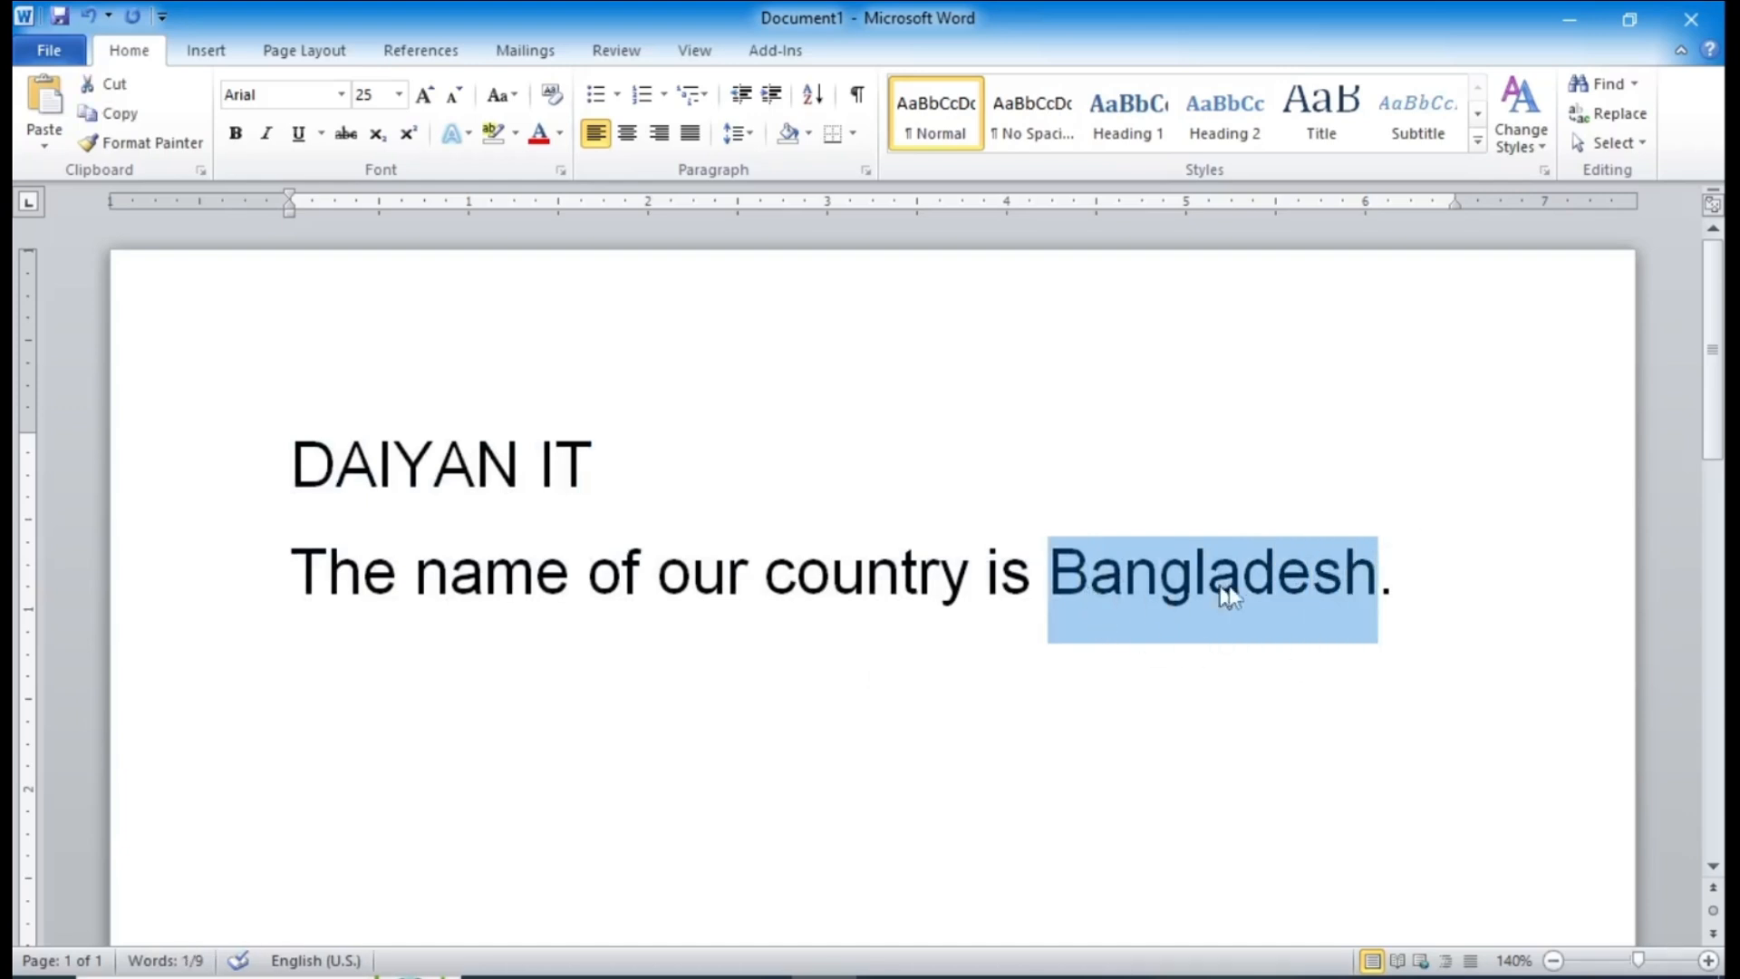
left_click(238, 135)
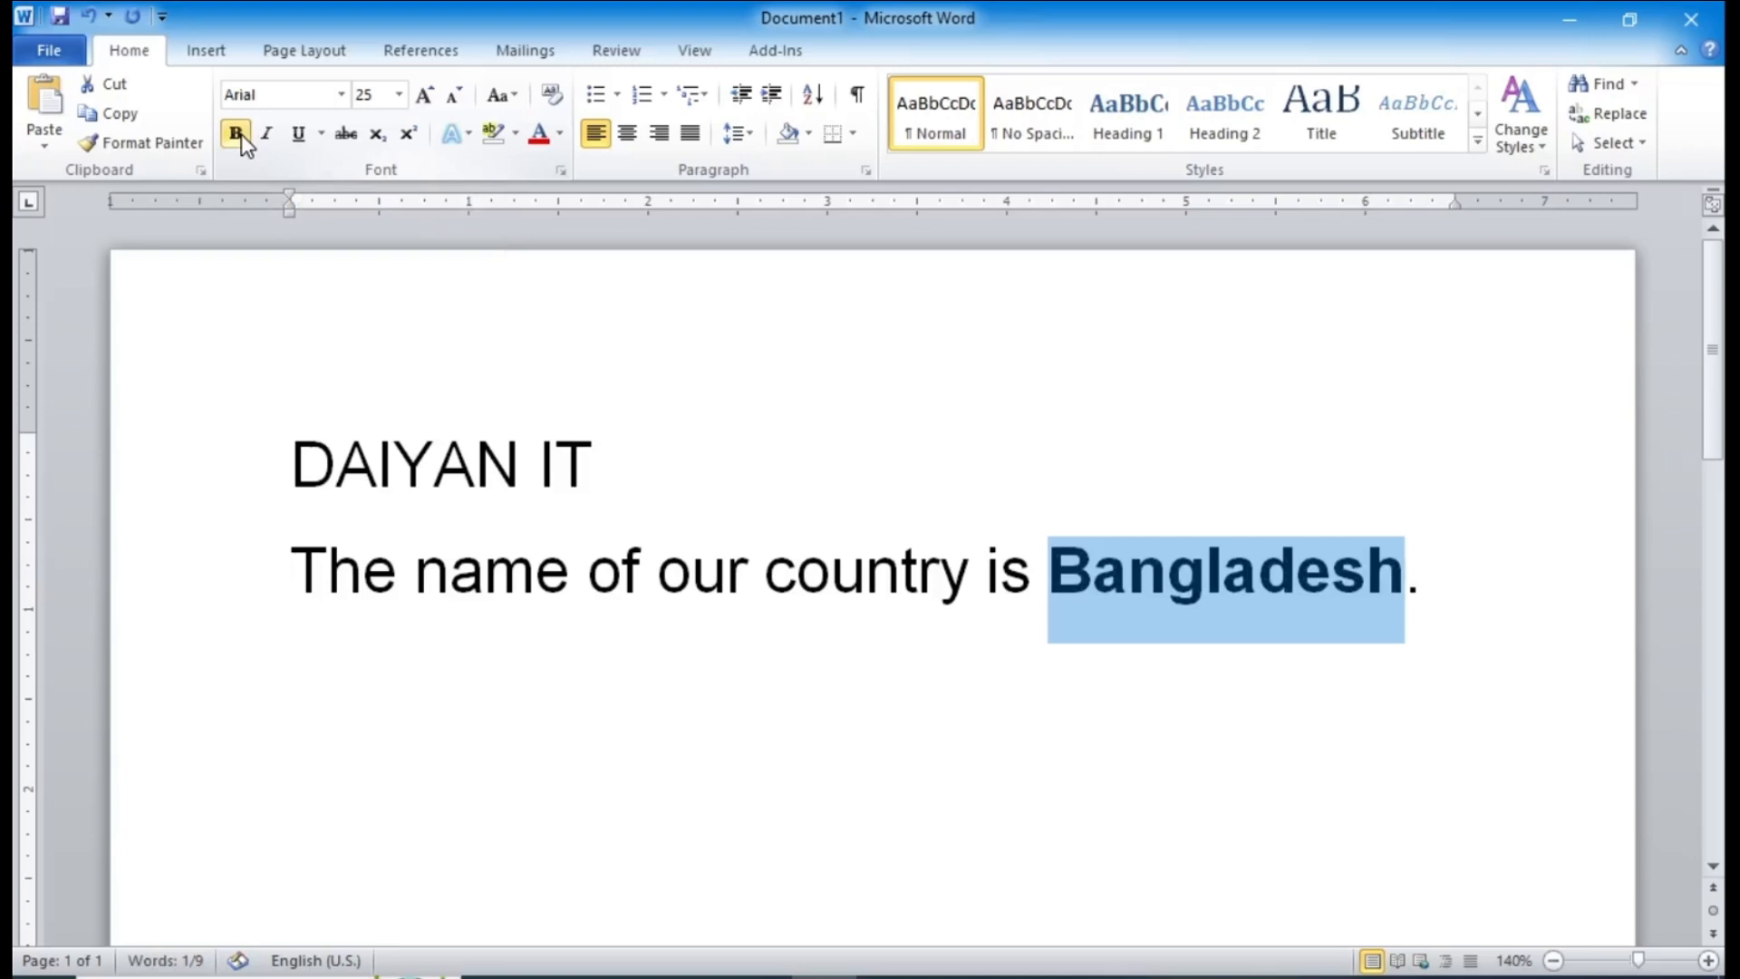
left_click(1048, 629)
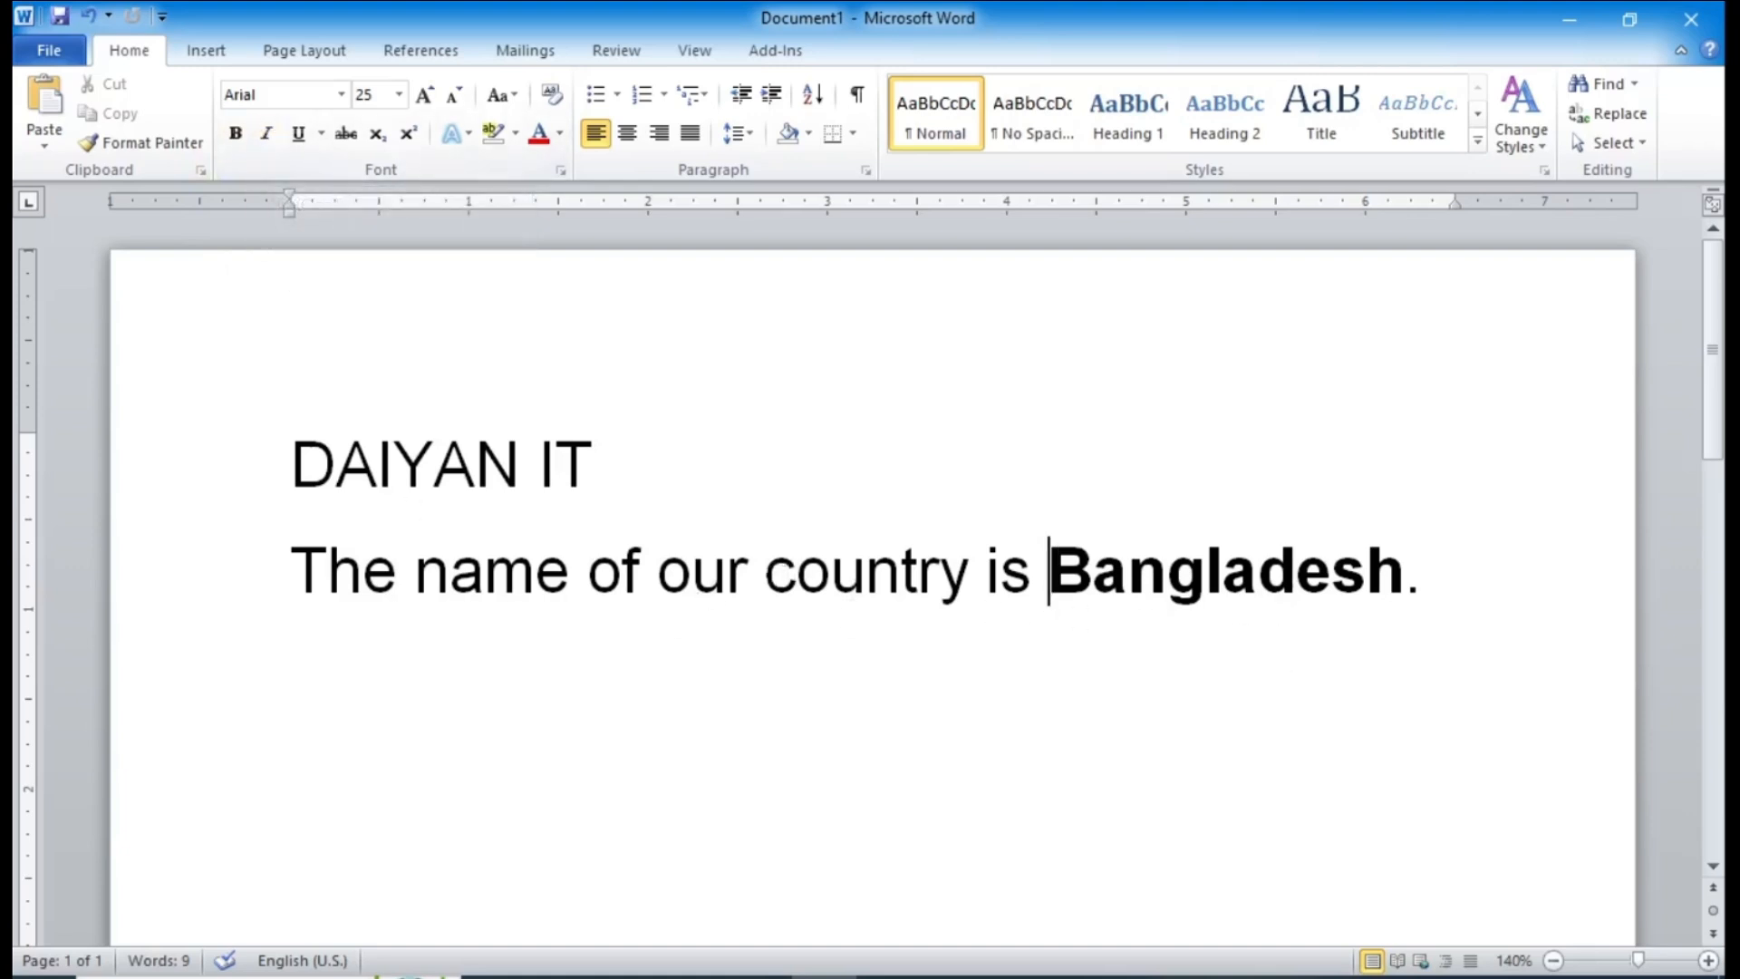
left_click_drag(765, 580, 970, 580)
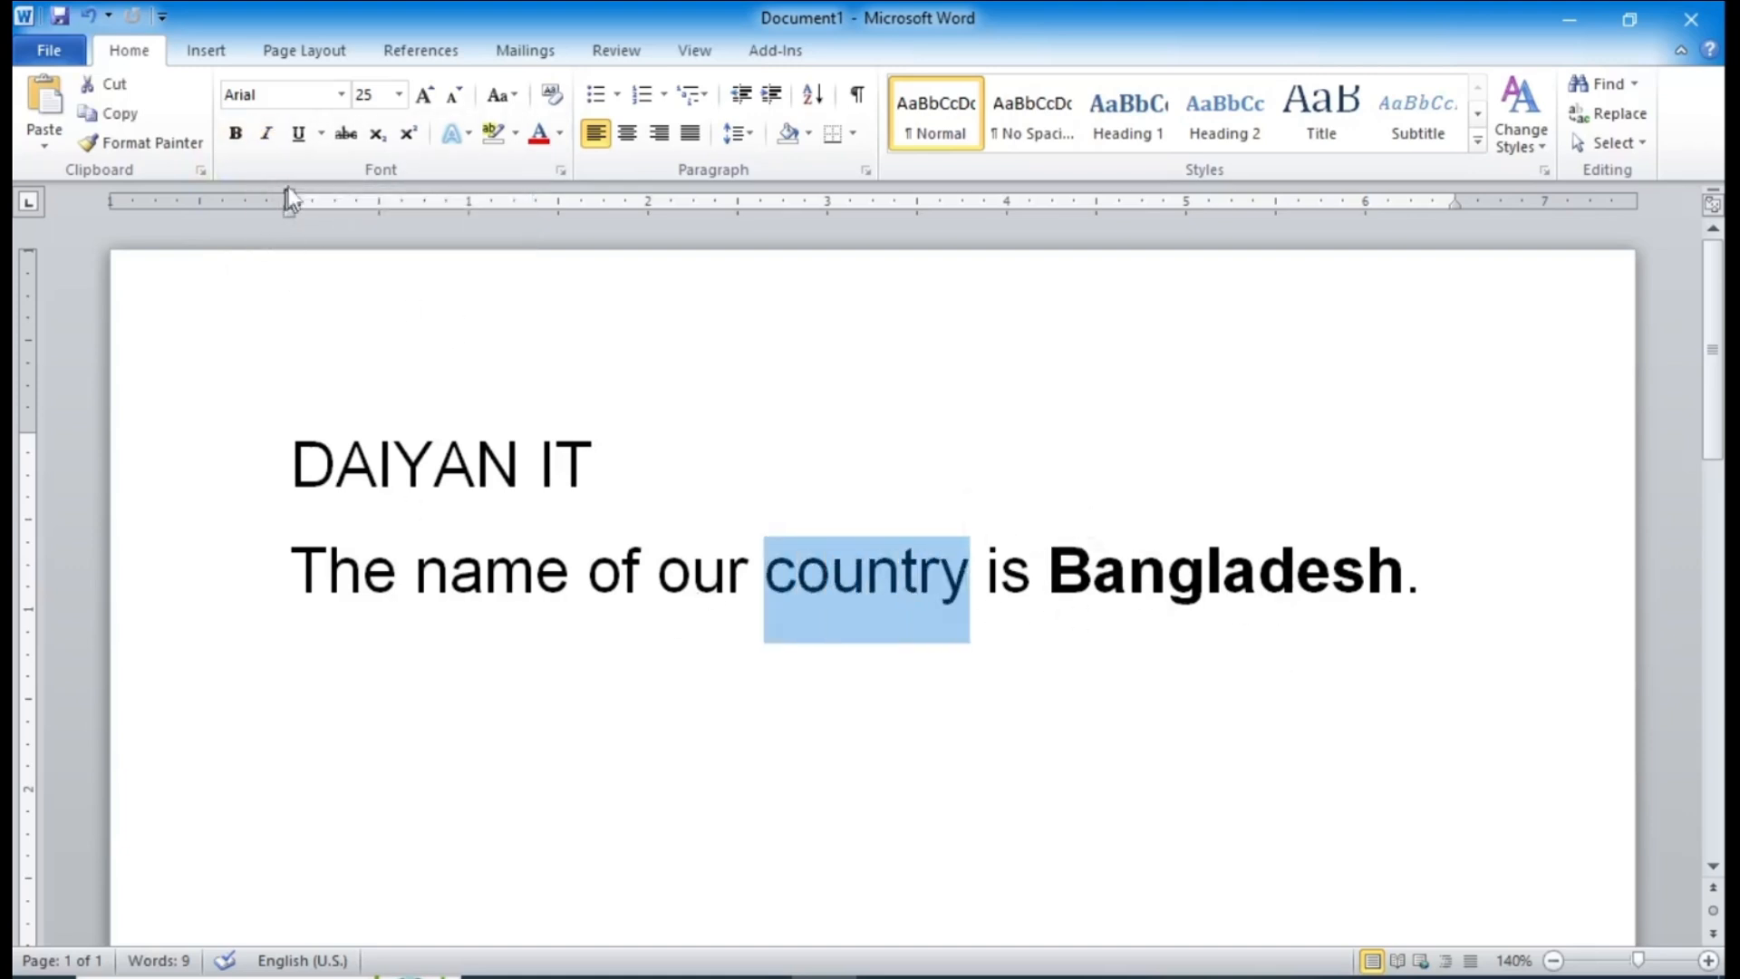
left_click(266, 137)
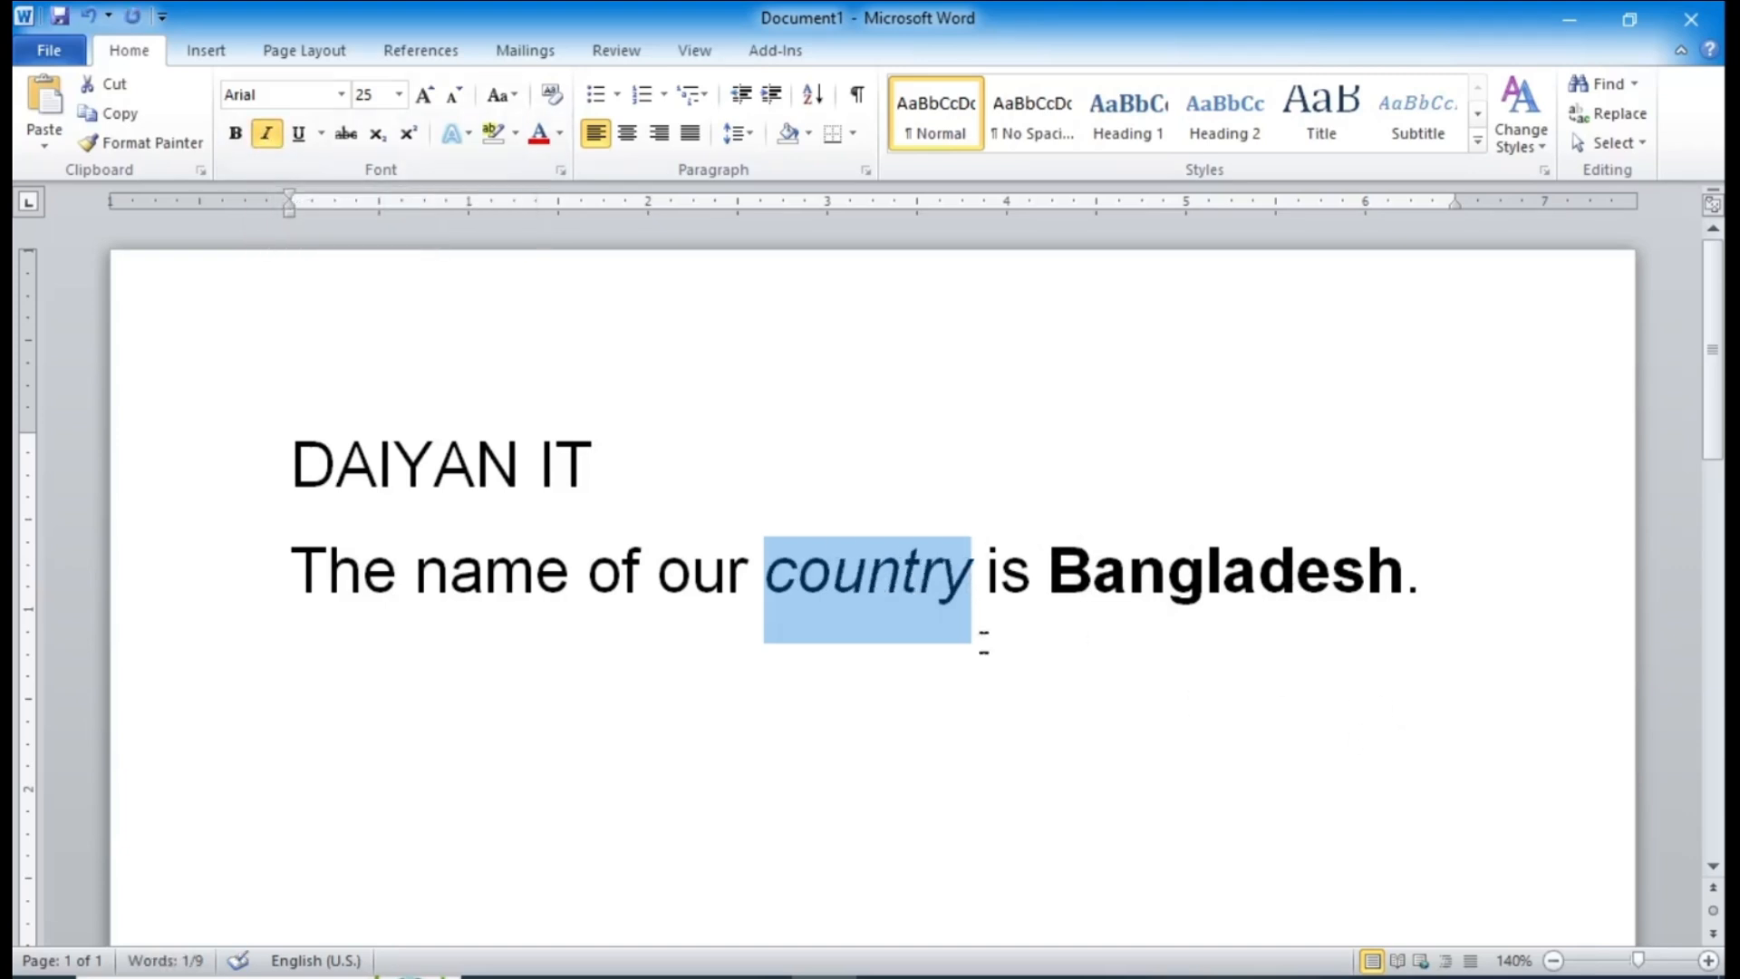
Step: Underline the DAIYAN IT text in the first paragraph
left_click(659, 571)
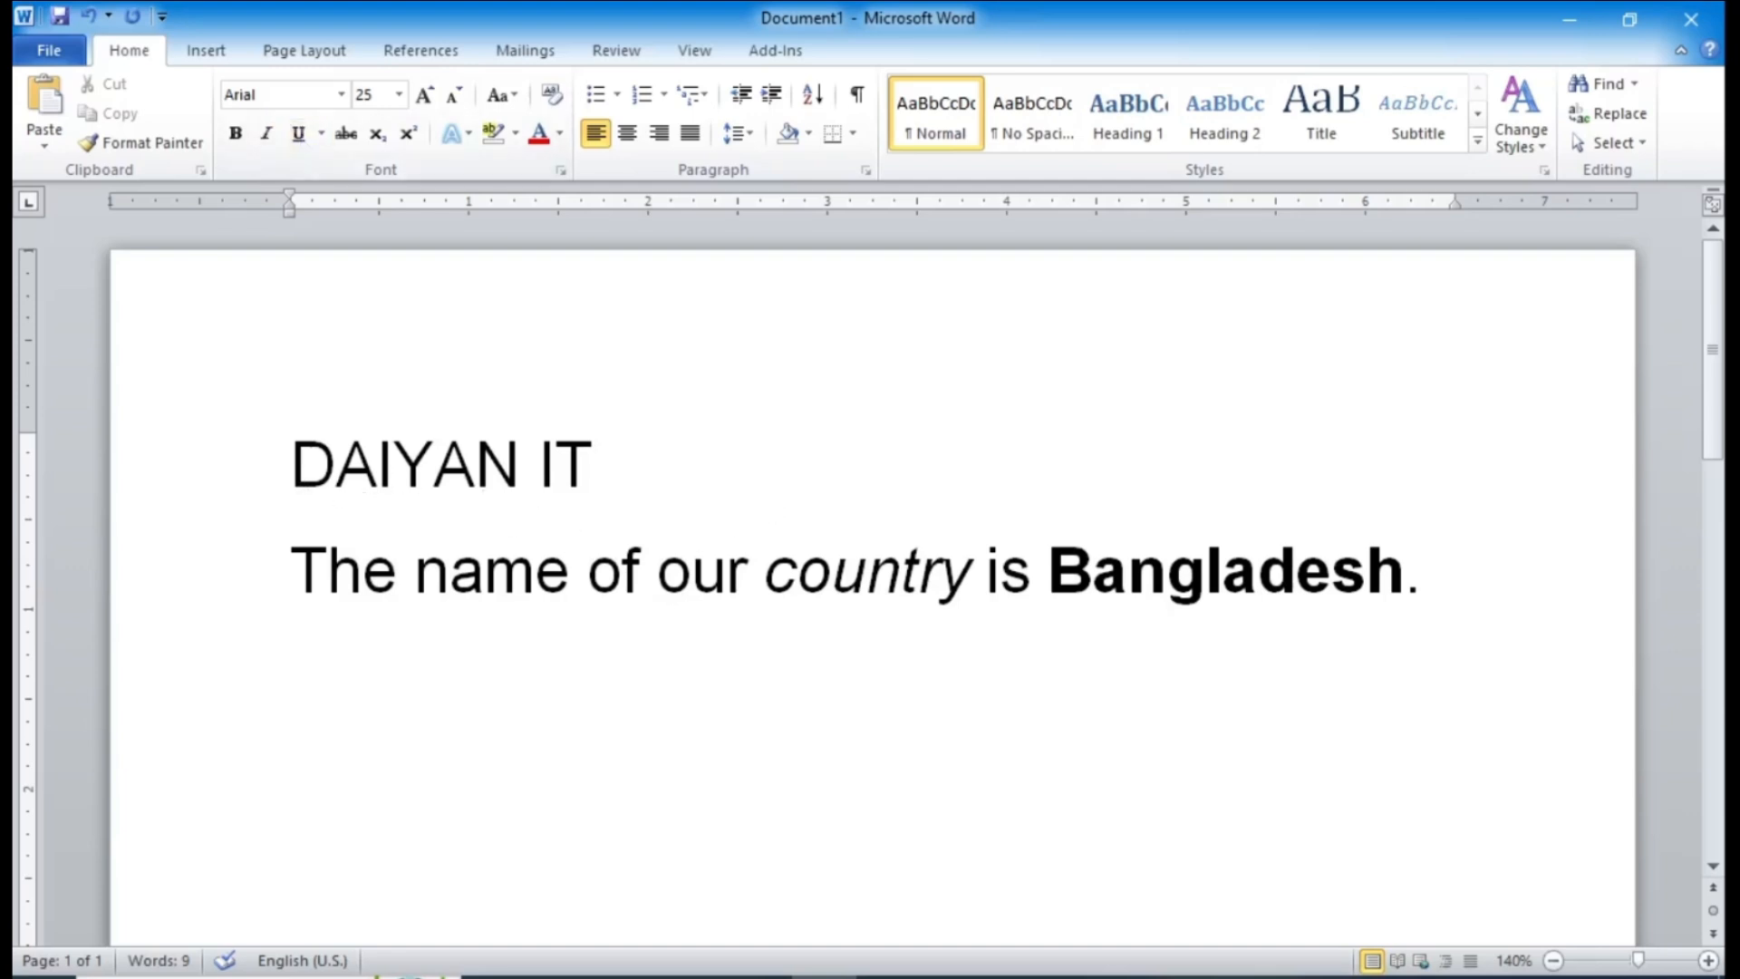
left_click_drag(291, 463, 587, 474)
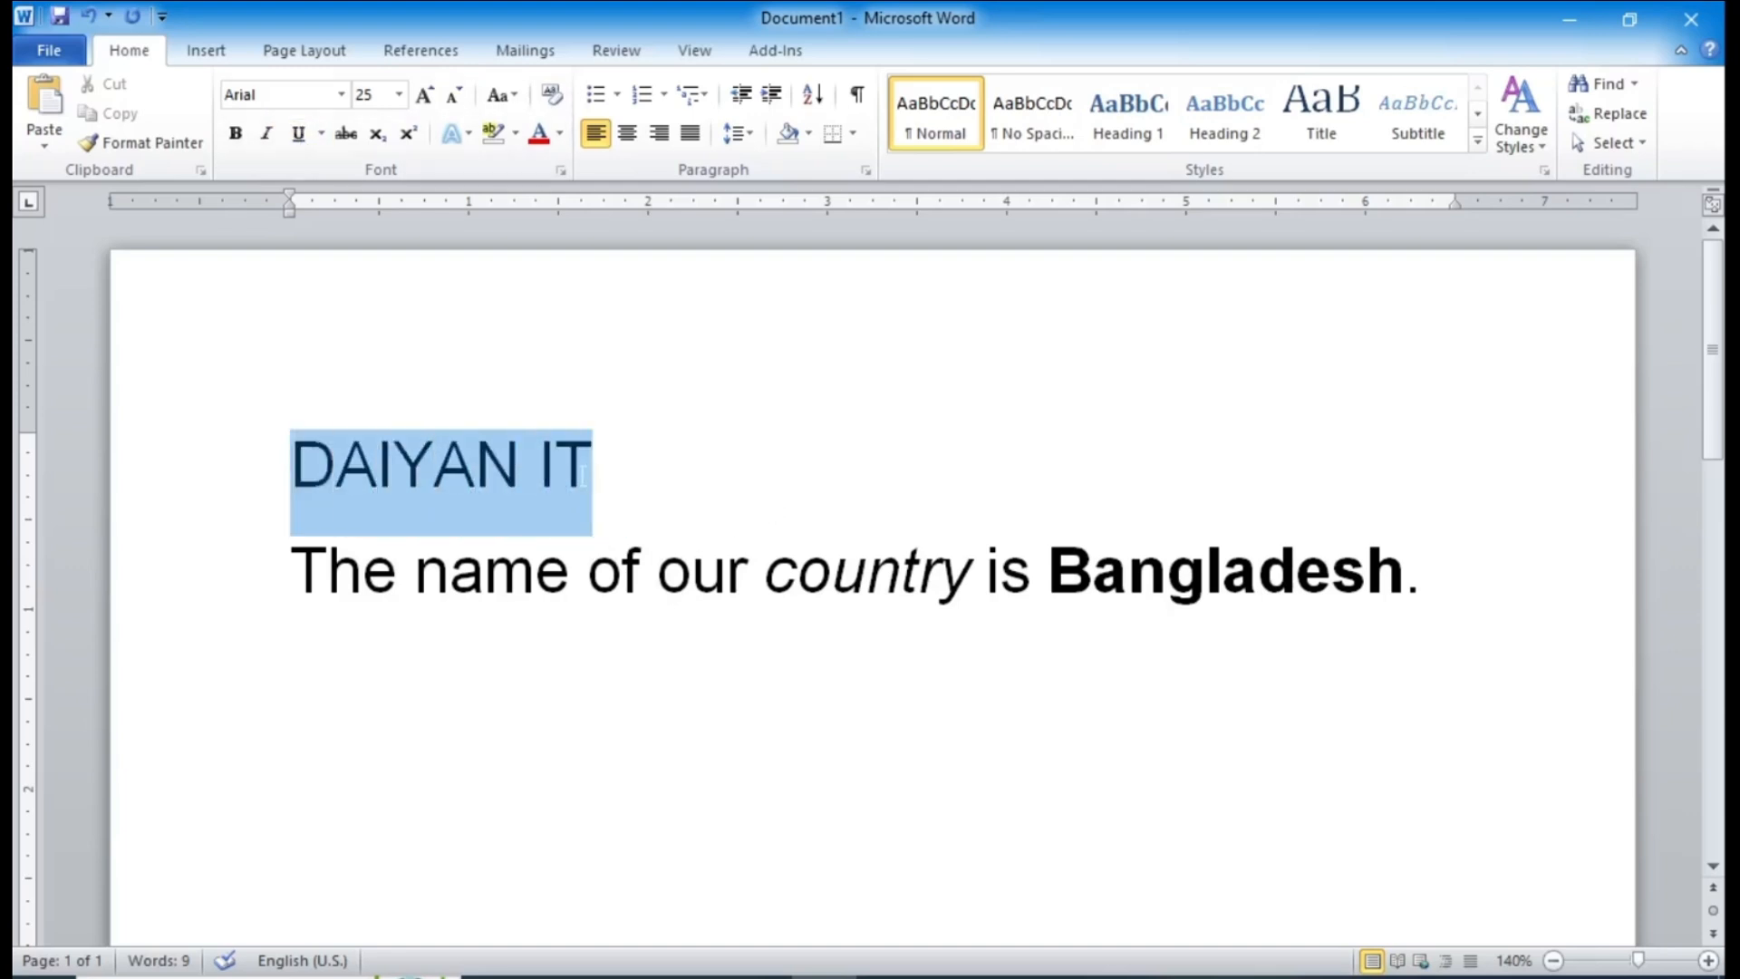
left_click(305, 134)
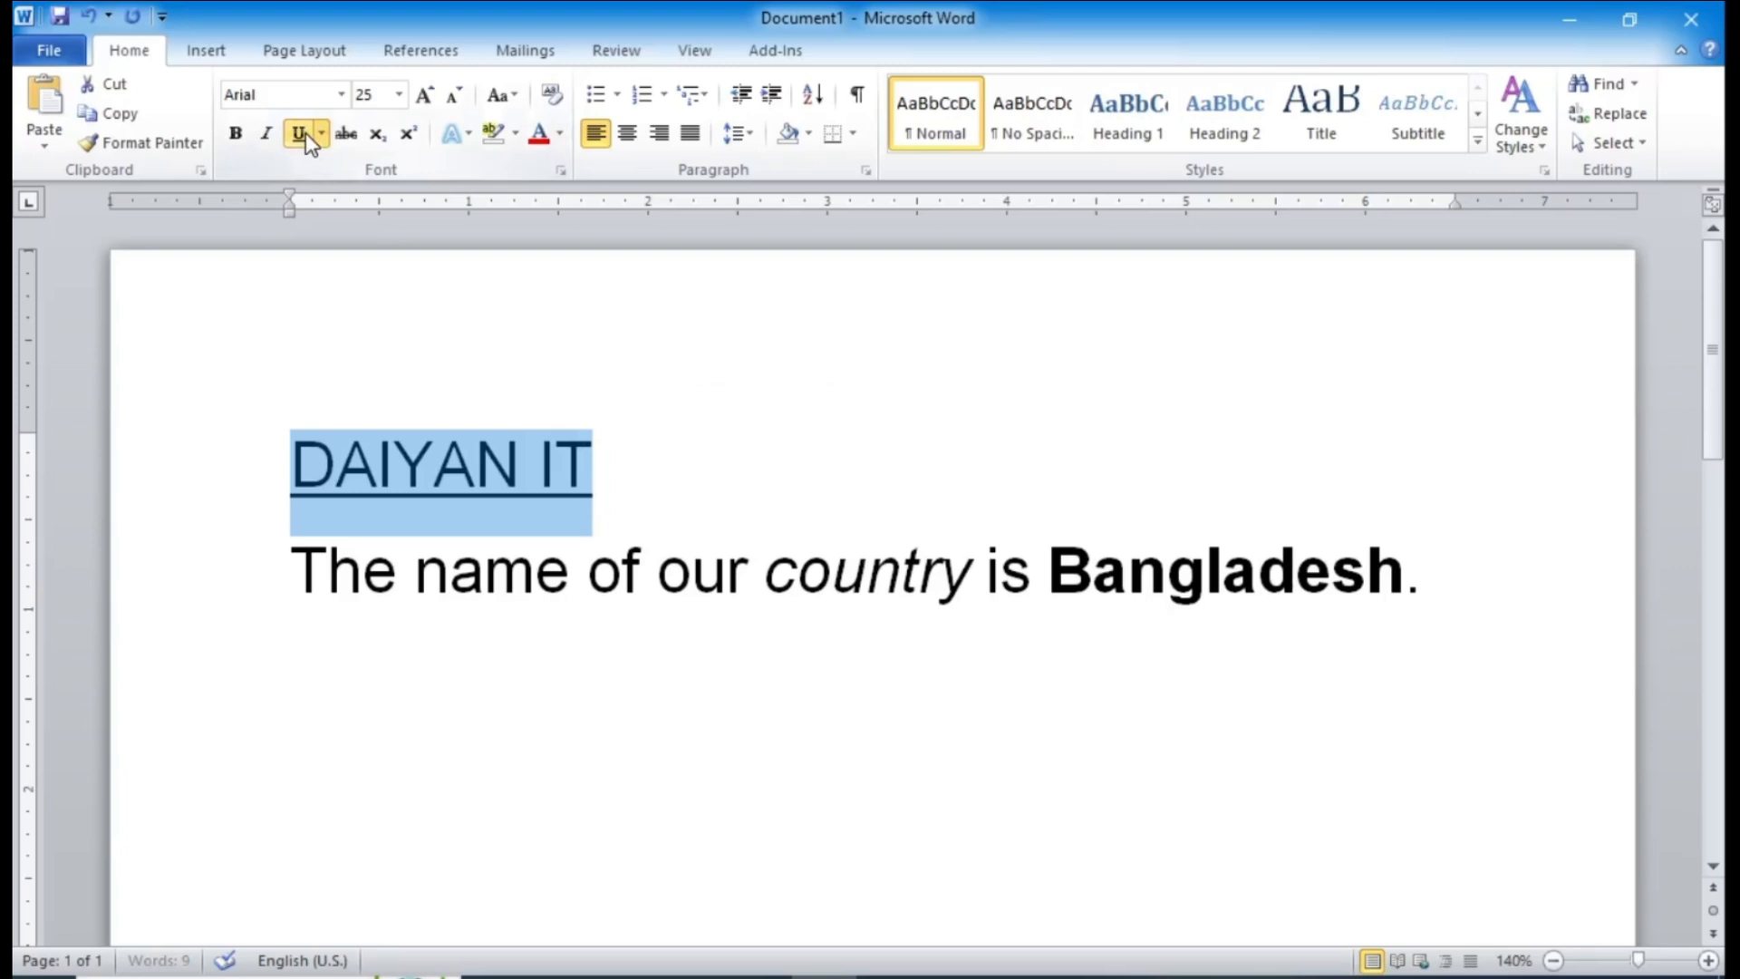
left_click(823, 573)
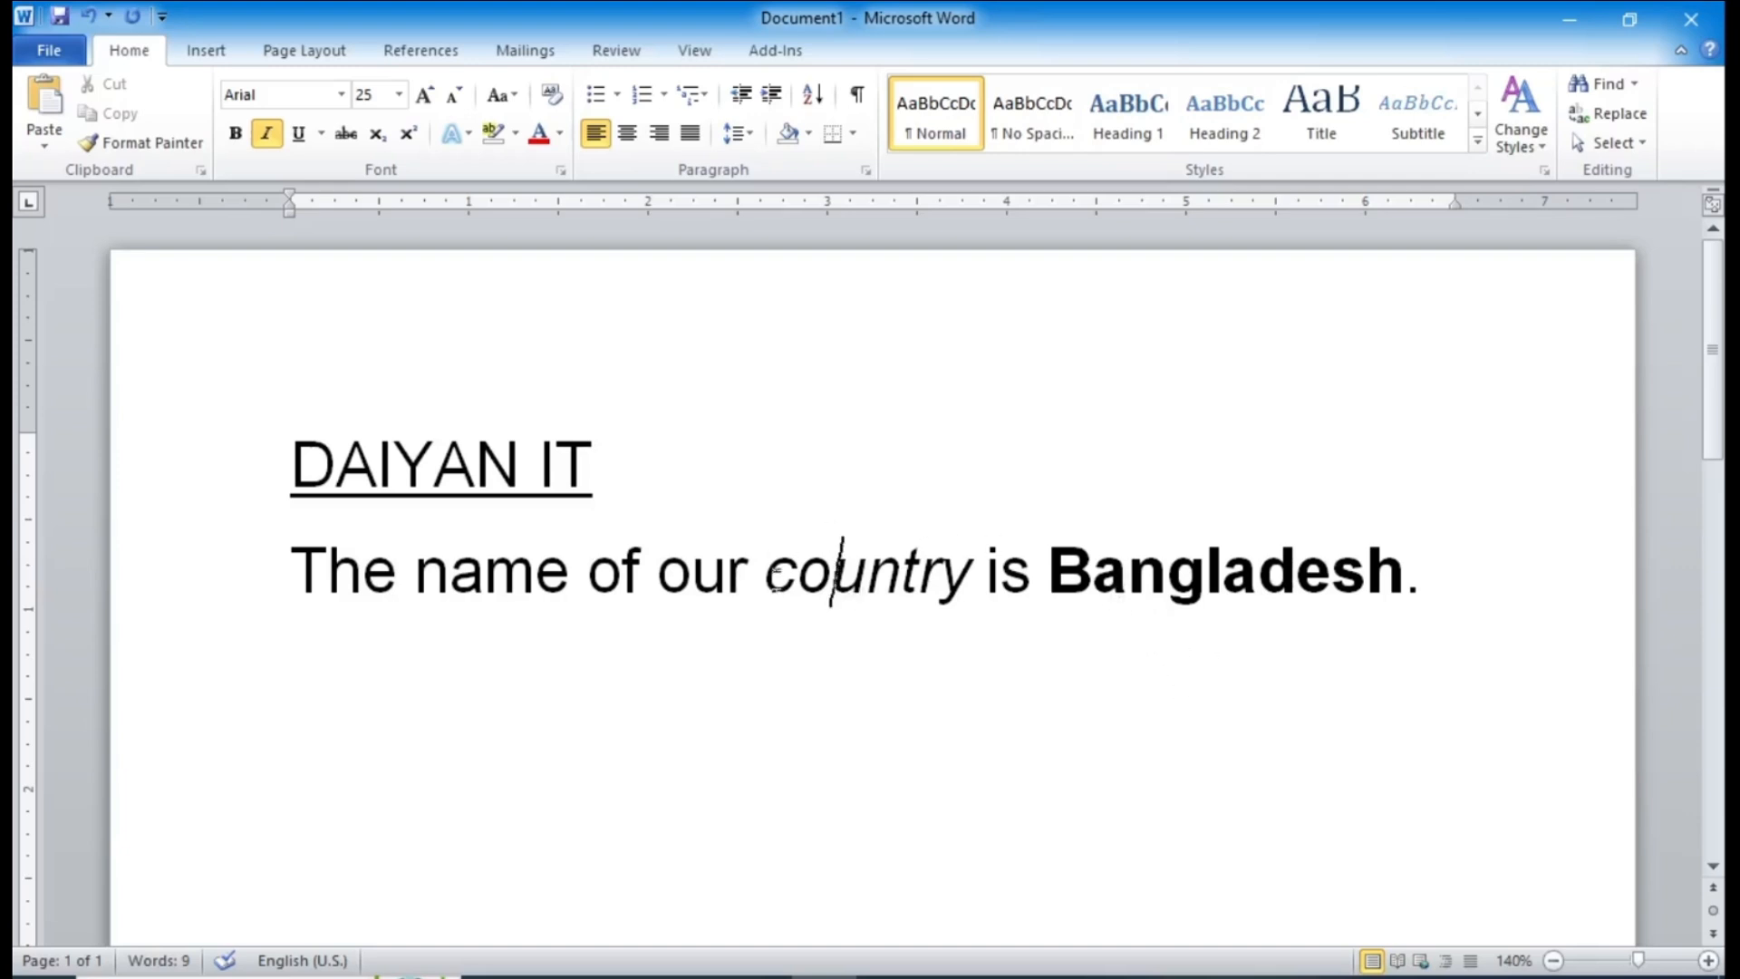
Step: Remove the underline from the DAIYAN IT text
left_click_drag(766, 569, 971, 579)
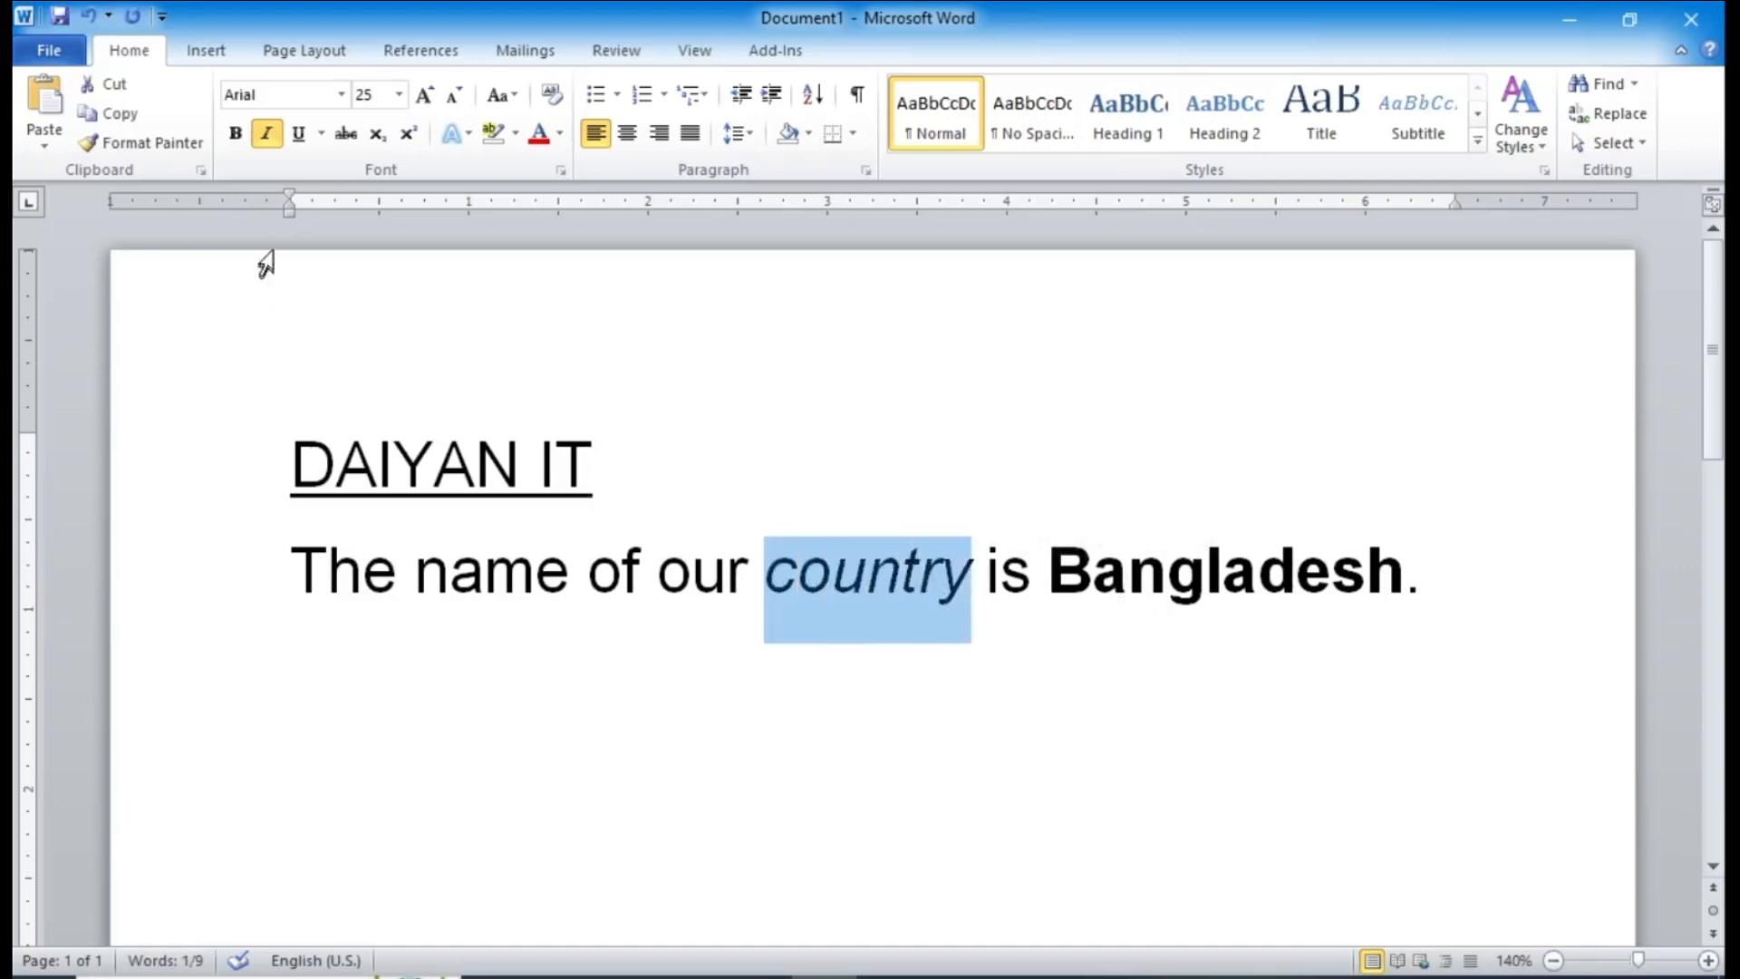
left_click_drag(292, 464, 593, 465)
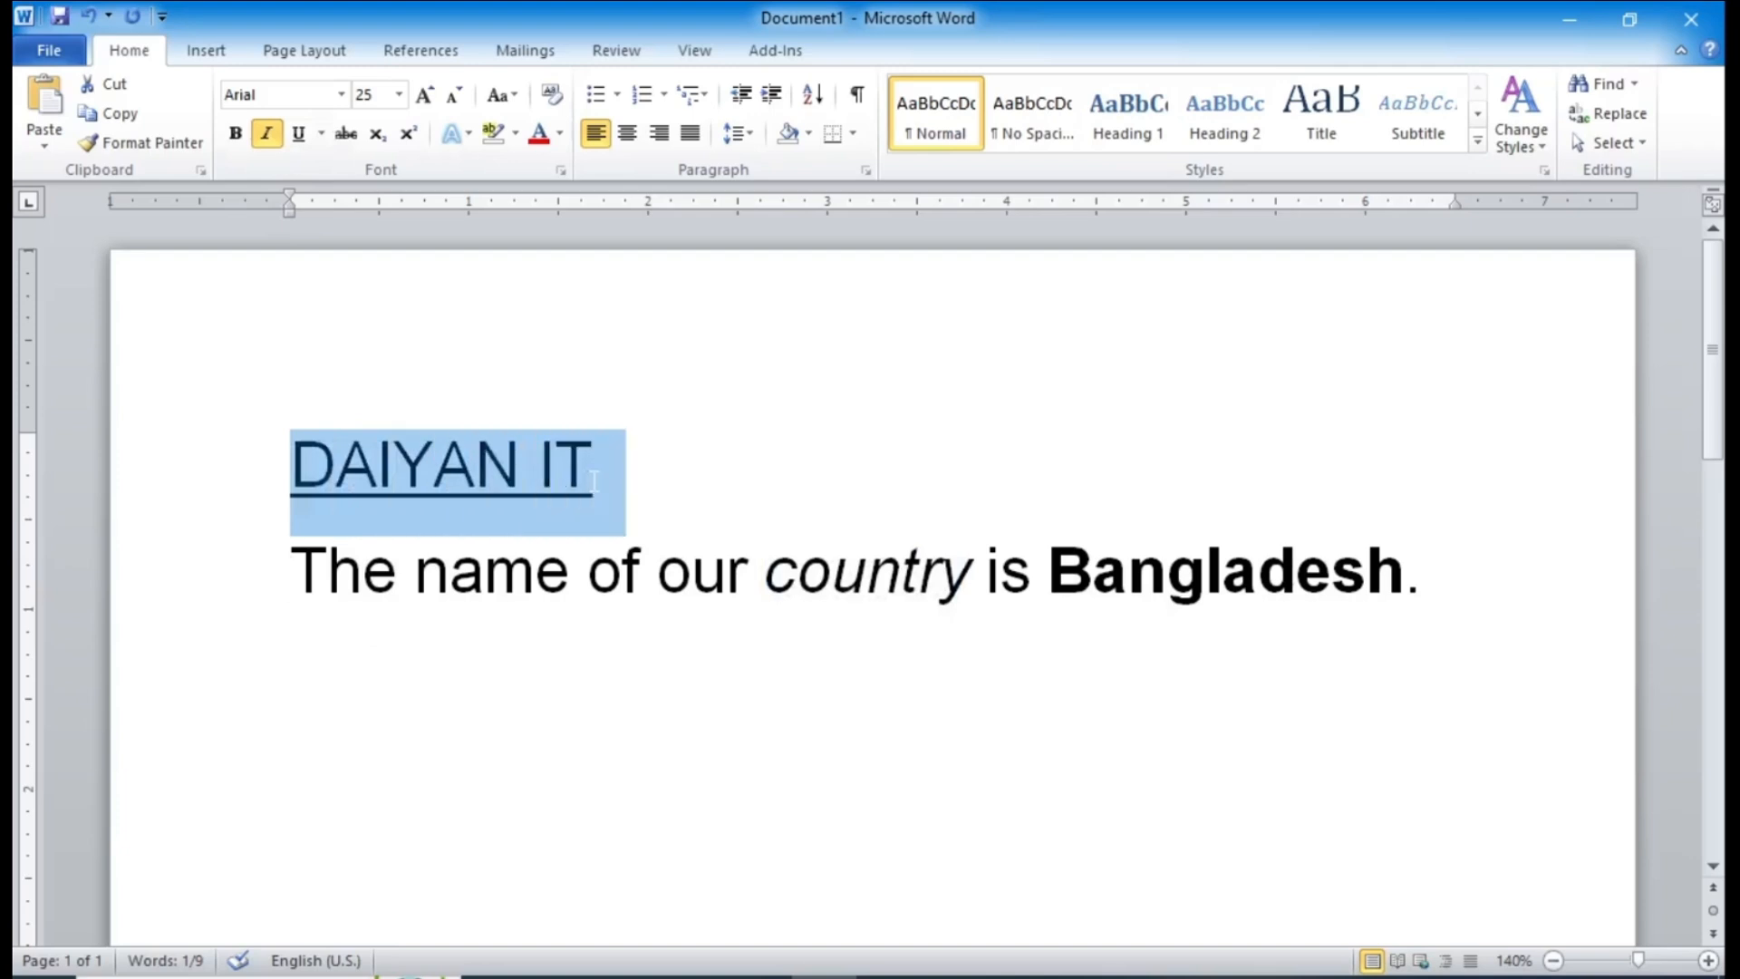
left_click(592, 466)
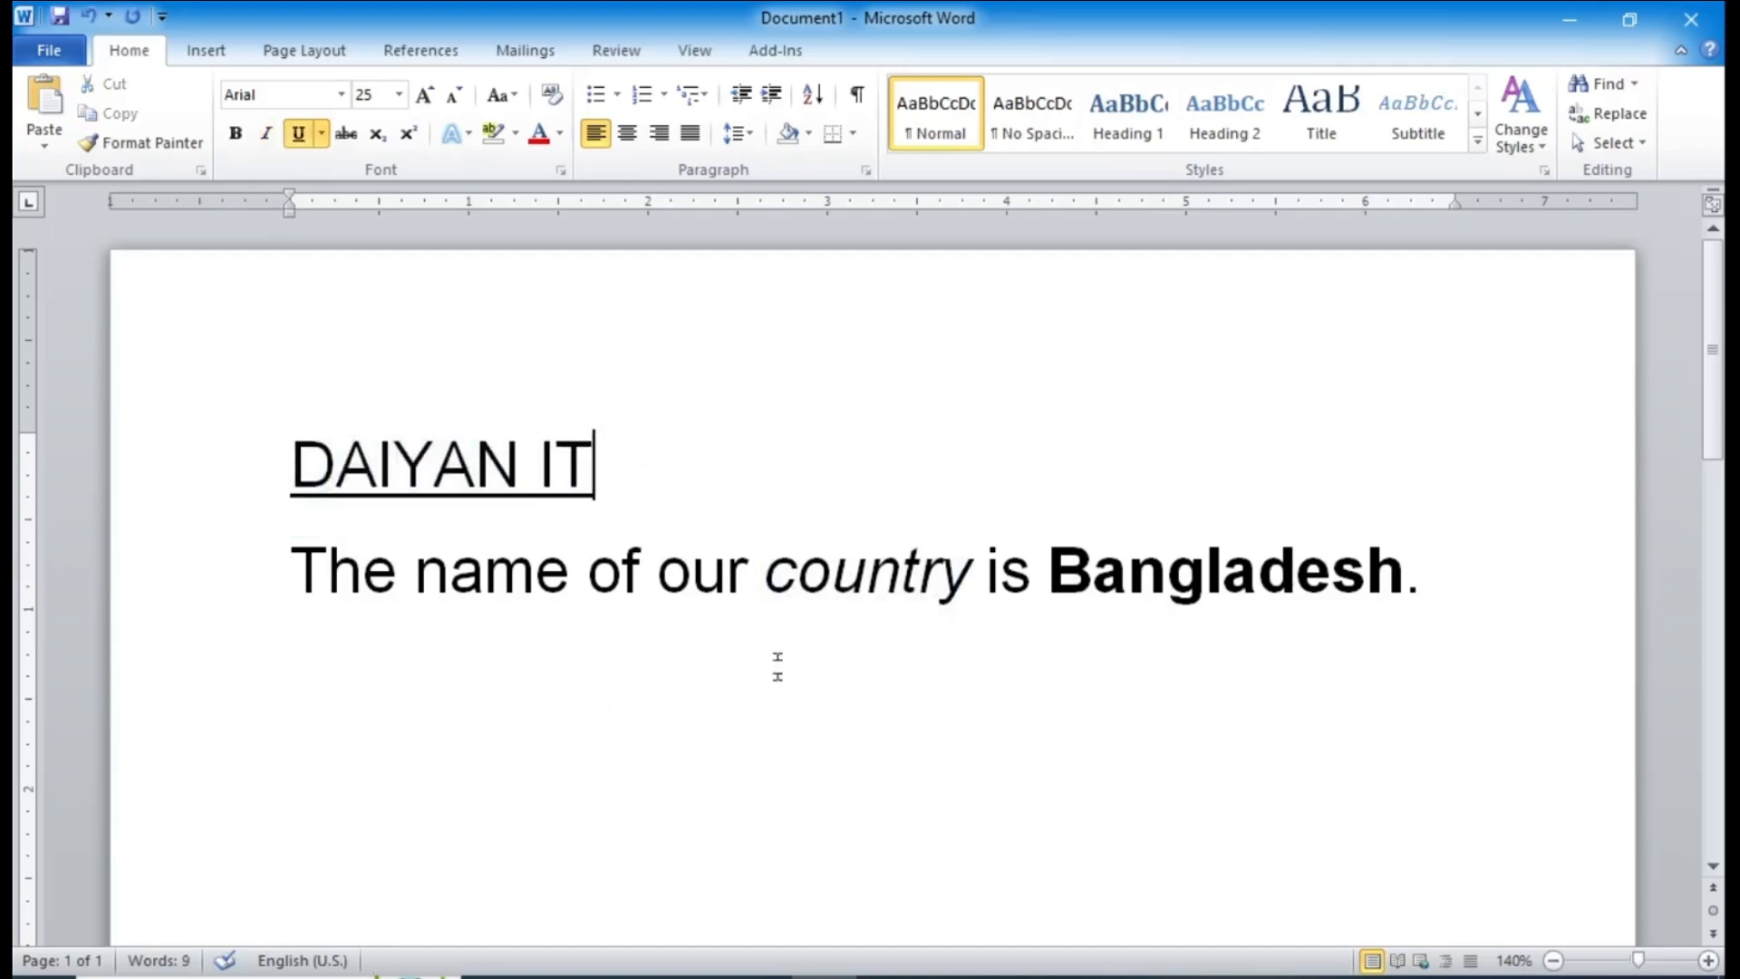
left_click_drag(290, 463, 600, 465)
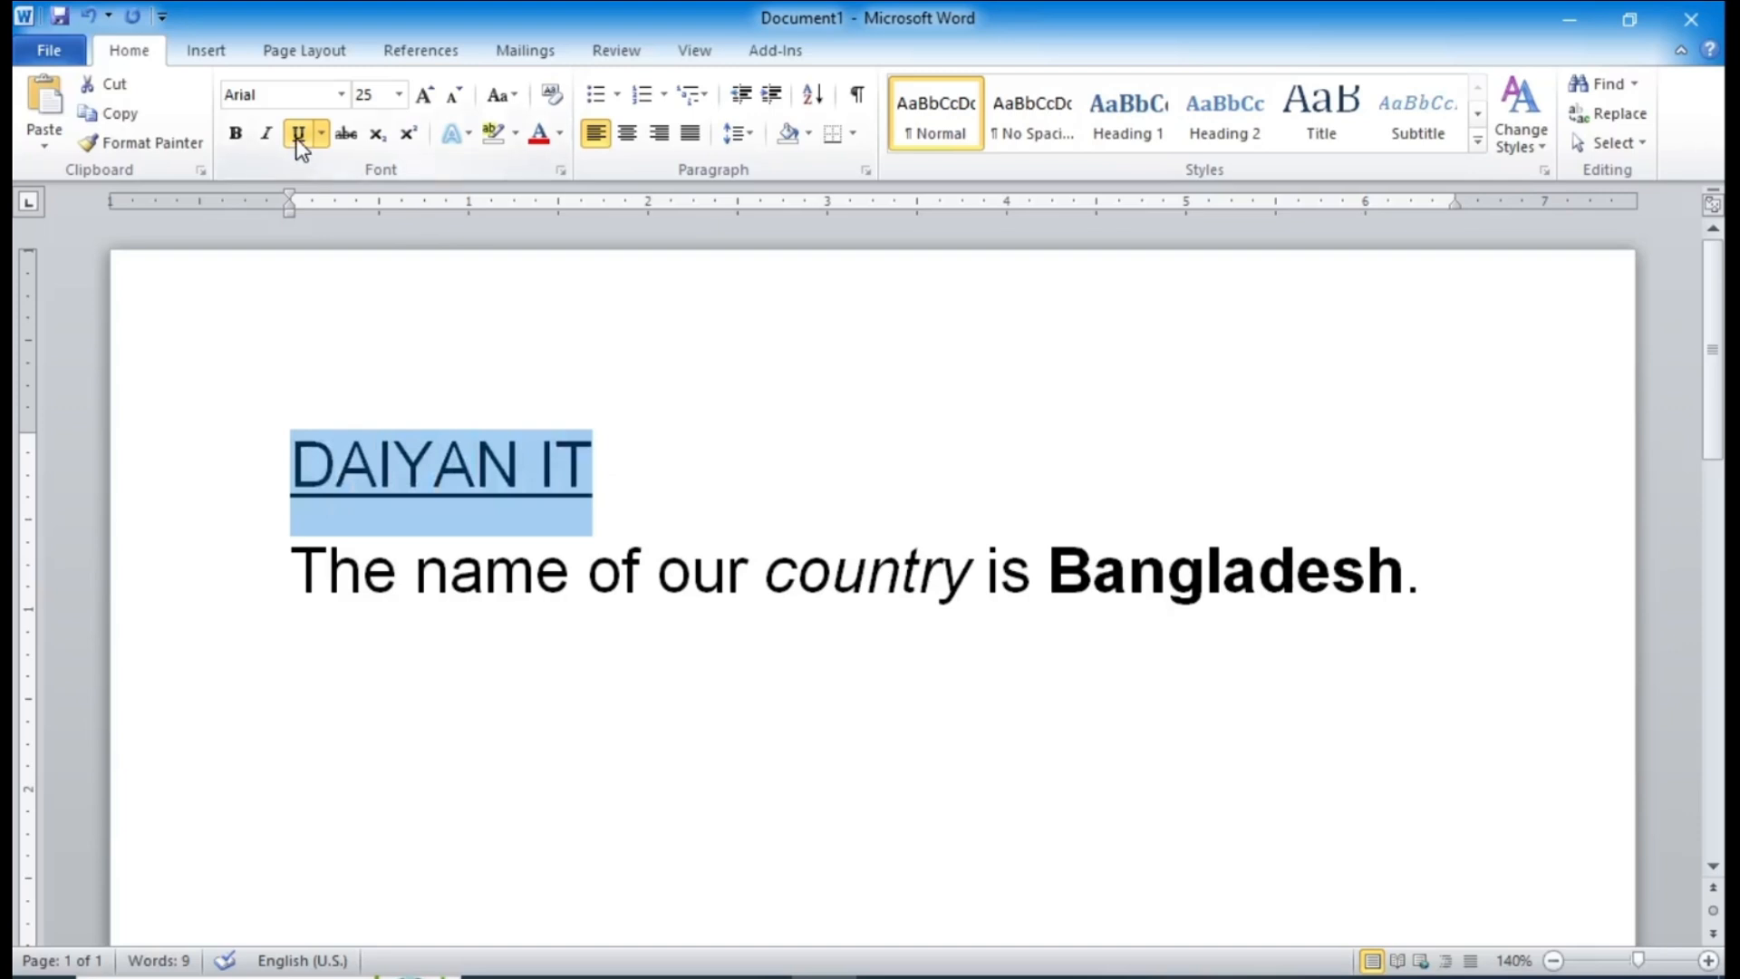
key("ctrl+u")
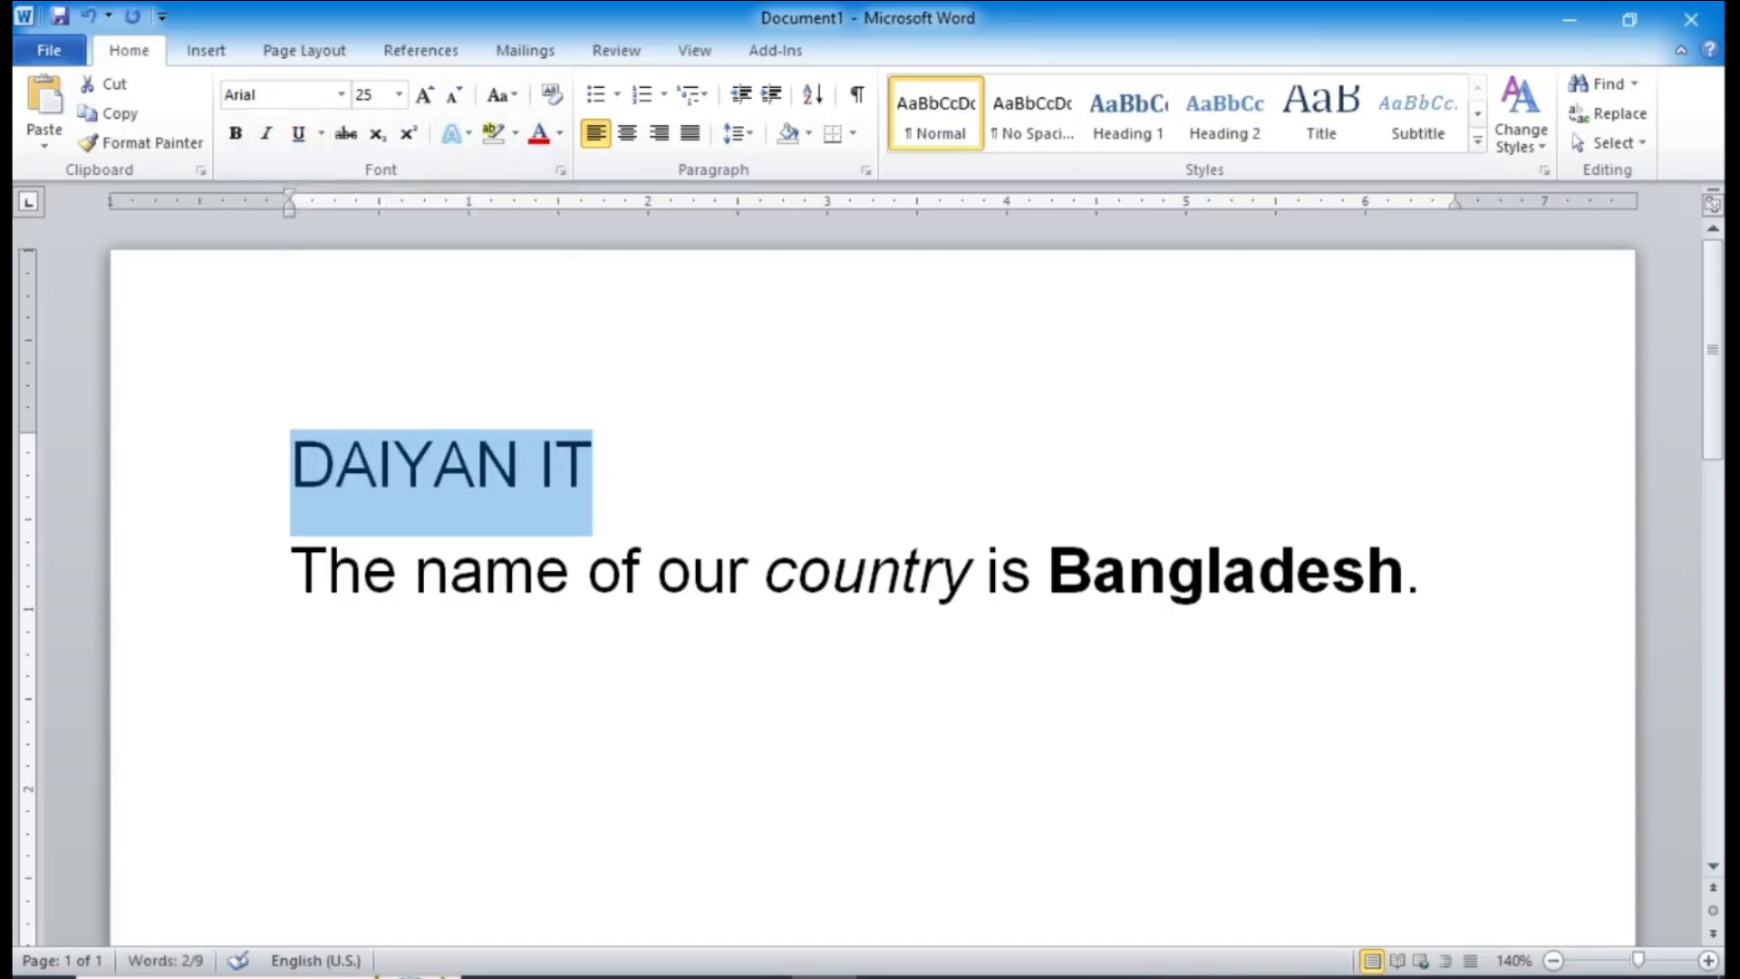
key("Right")
Step: Remove the bold from "Bangladesh" and the italic from "country" in the second paragraph
left_click_drag(1048, 571, 1405, 571)
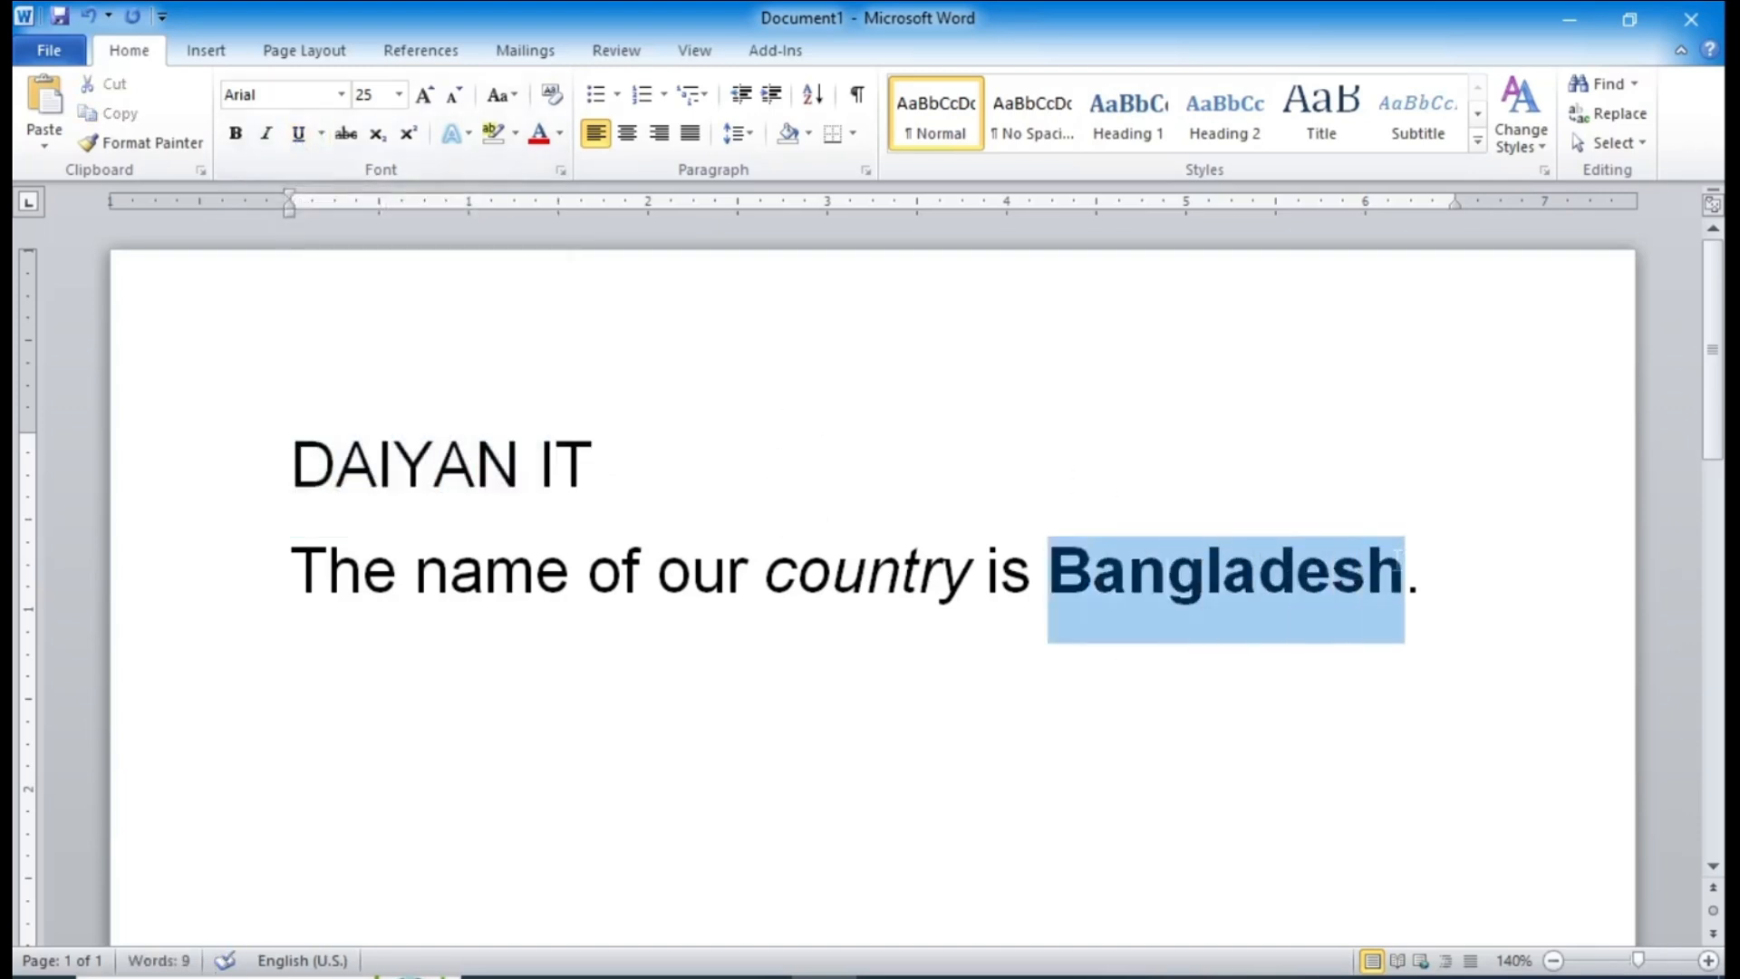
left_click(238, 133)
left_click(1243, 571)
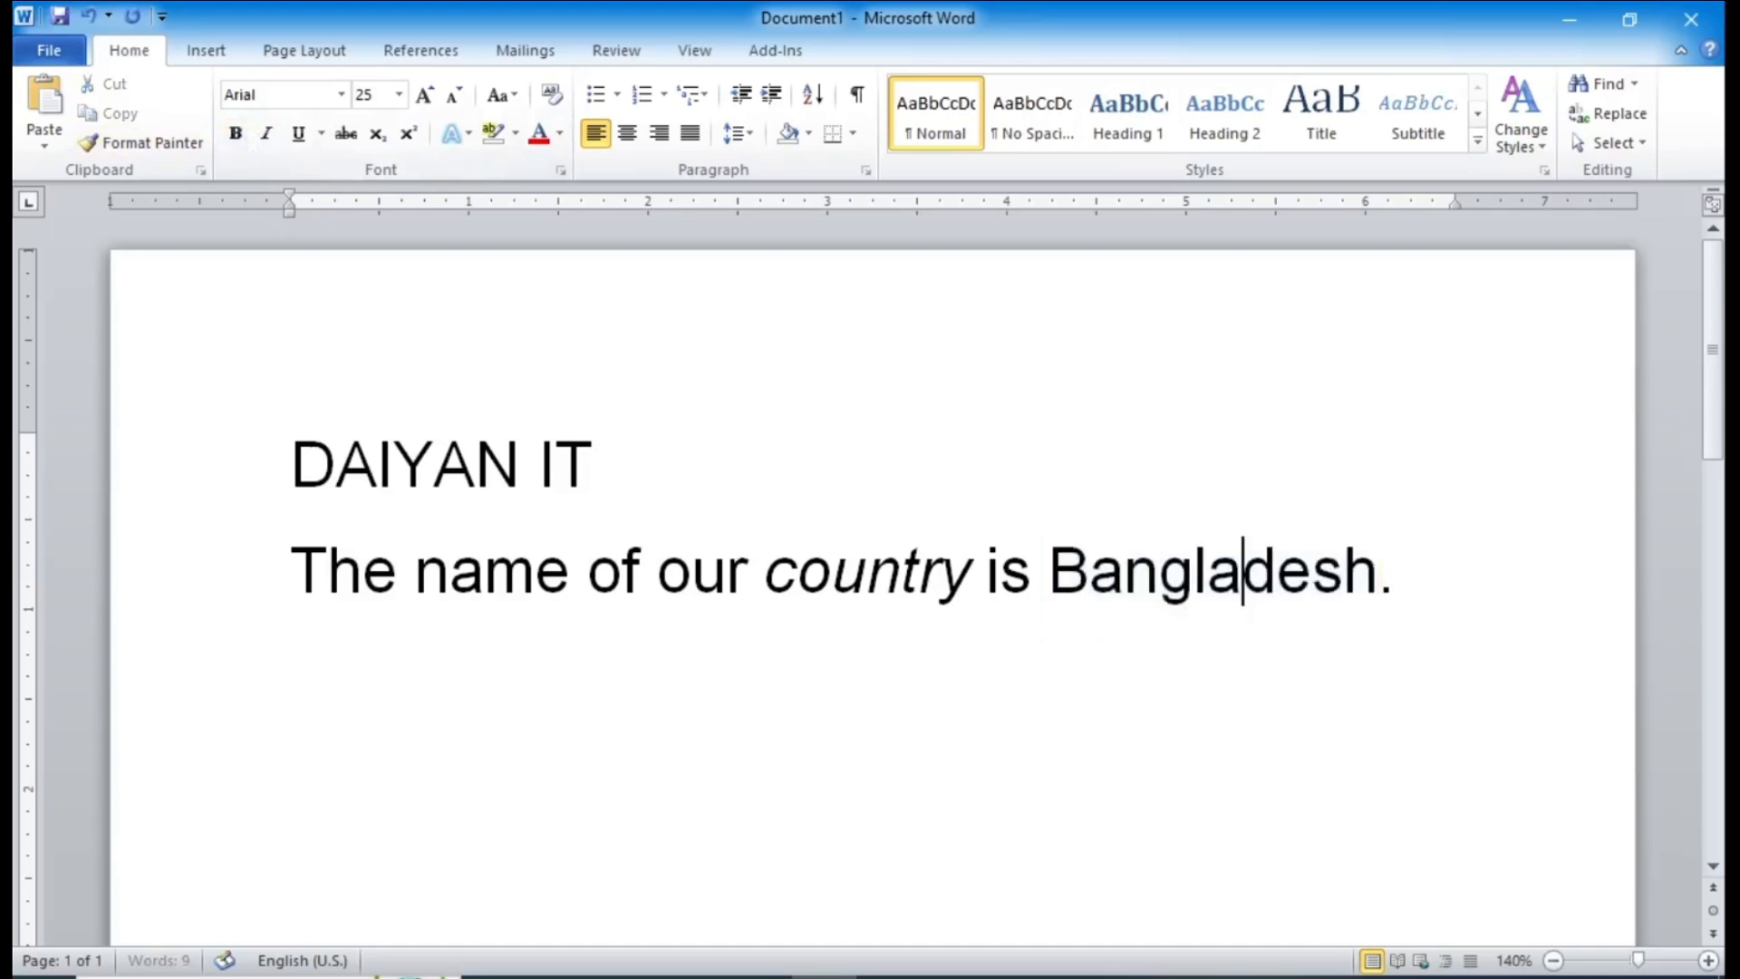
left_click_drag(766, 571, 972, 576)
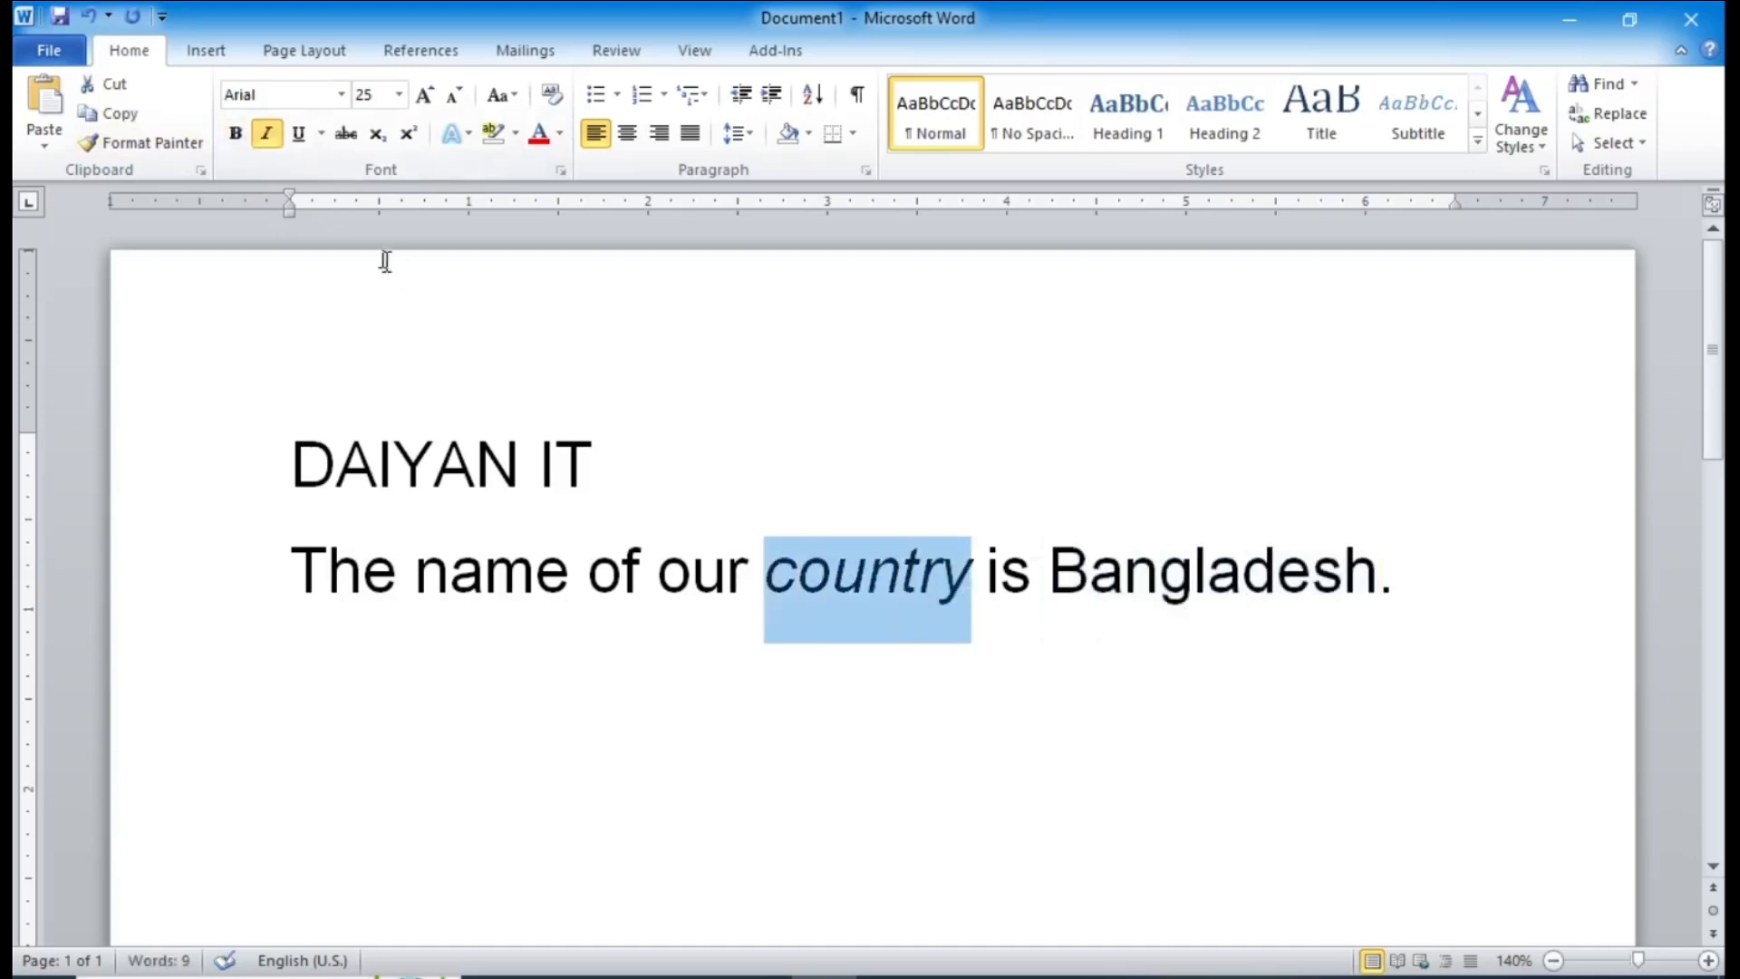
left_click(267, 136)
left_click(1159, 570)
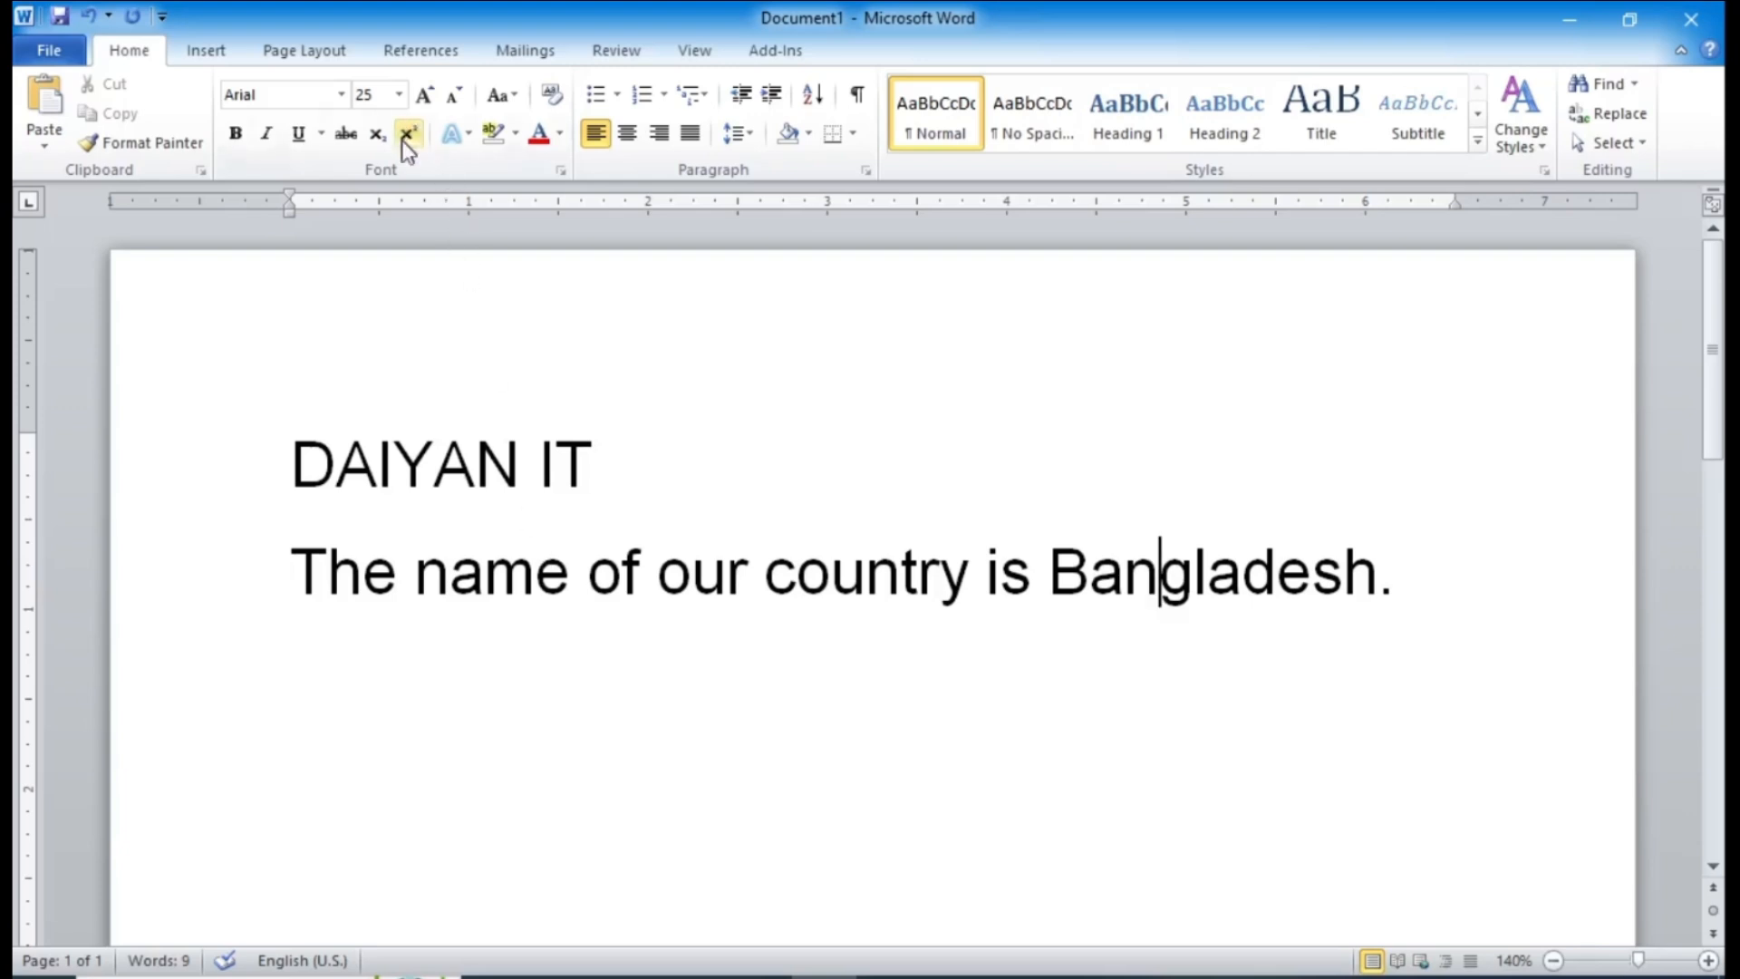
Step: Apply strikethrough to the DAIYAN IT text
left_click_drag(291, 464, 624, 467)
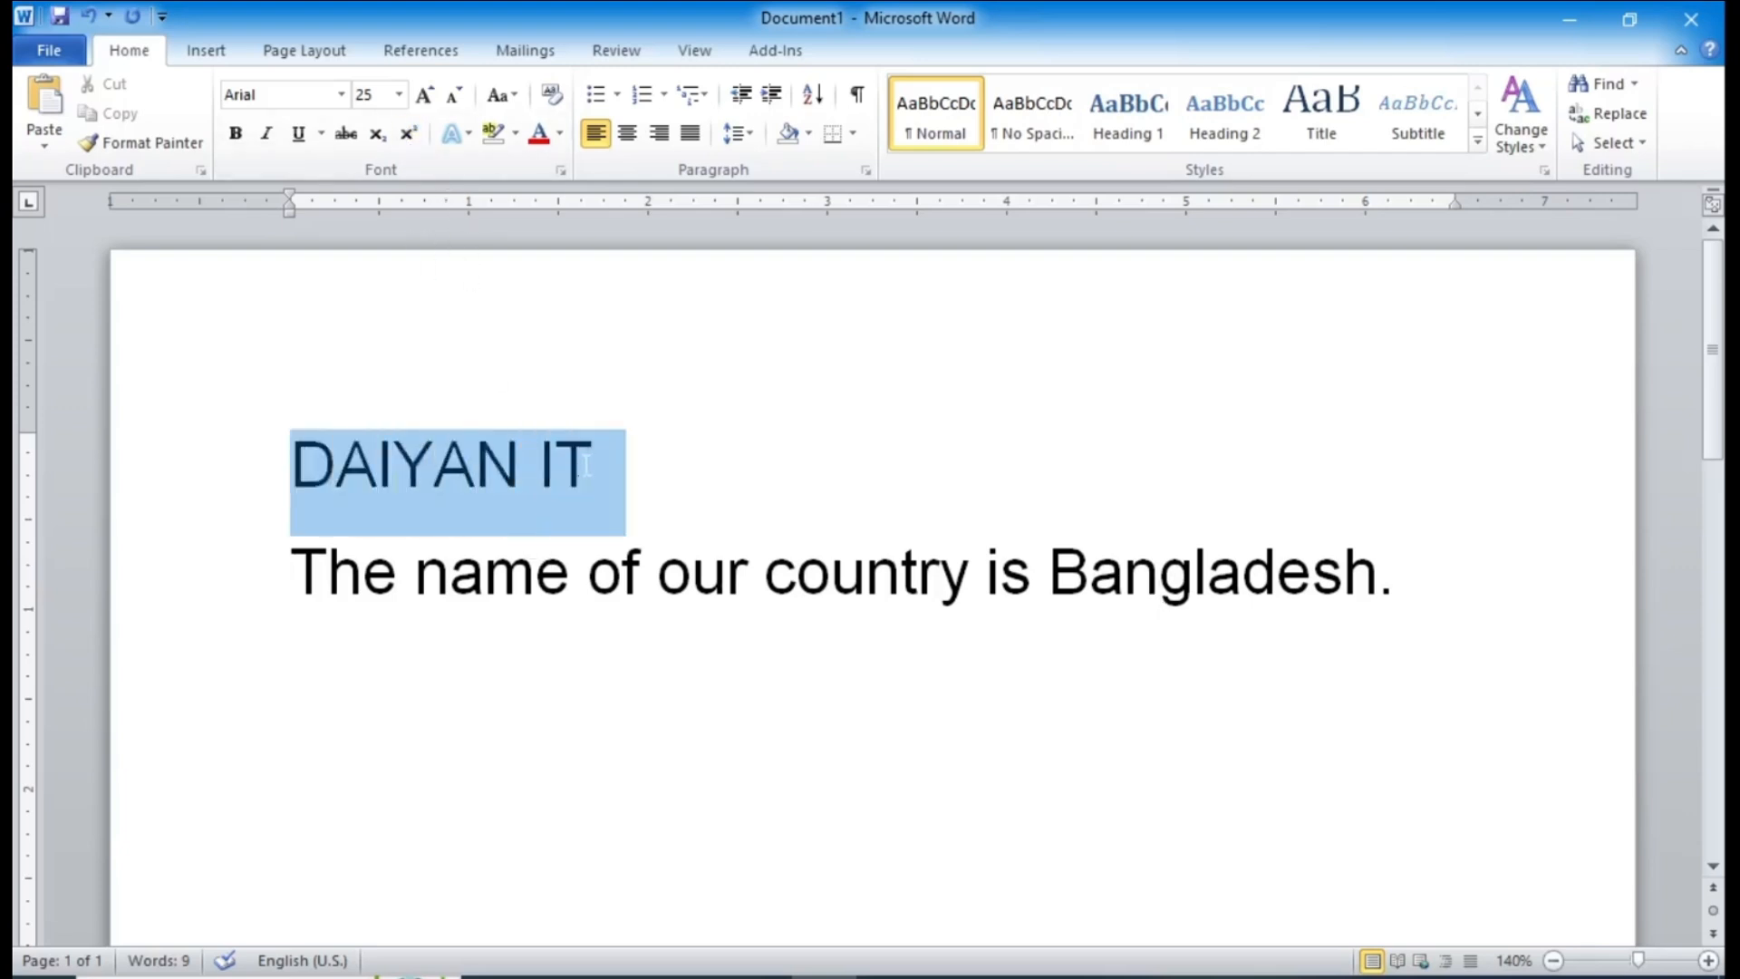
left_click(347, 136)
left_click(598, 466)
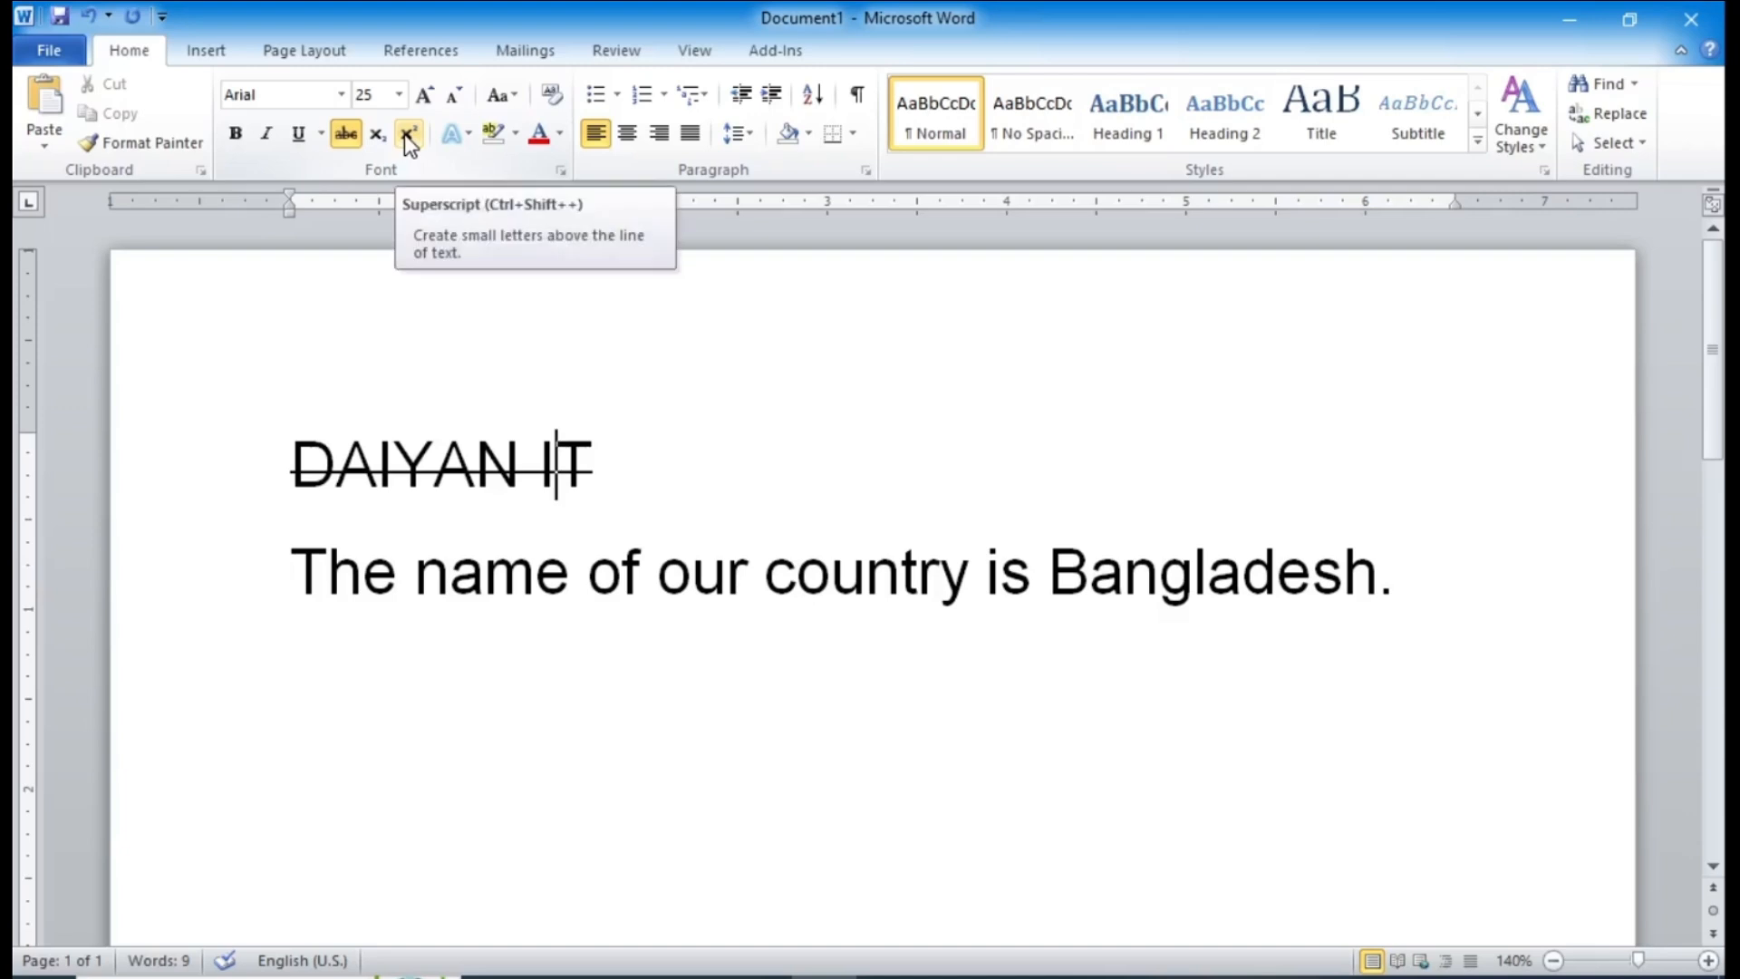
Step: Add "a2" as a new paragraph below the Bangladesh sentence and make its 2 superscript
left_click(1403, 580)
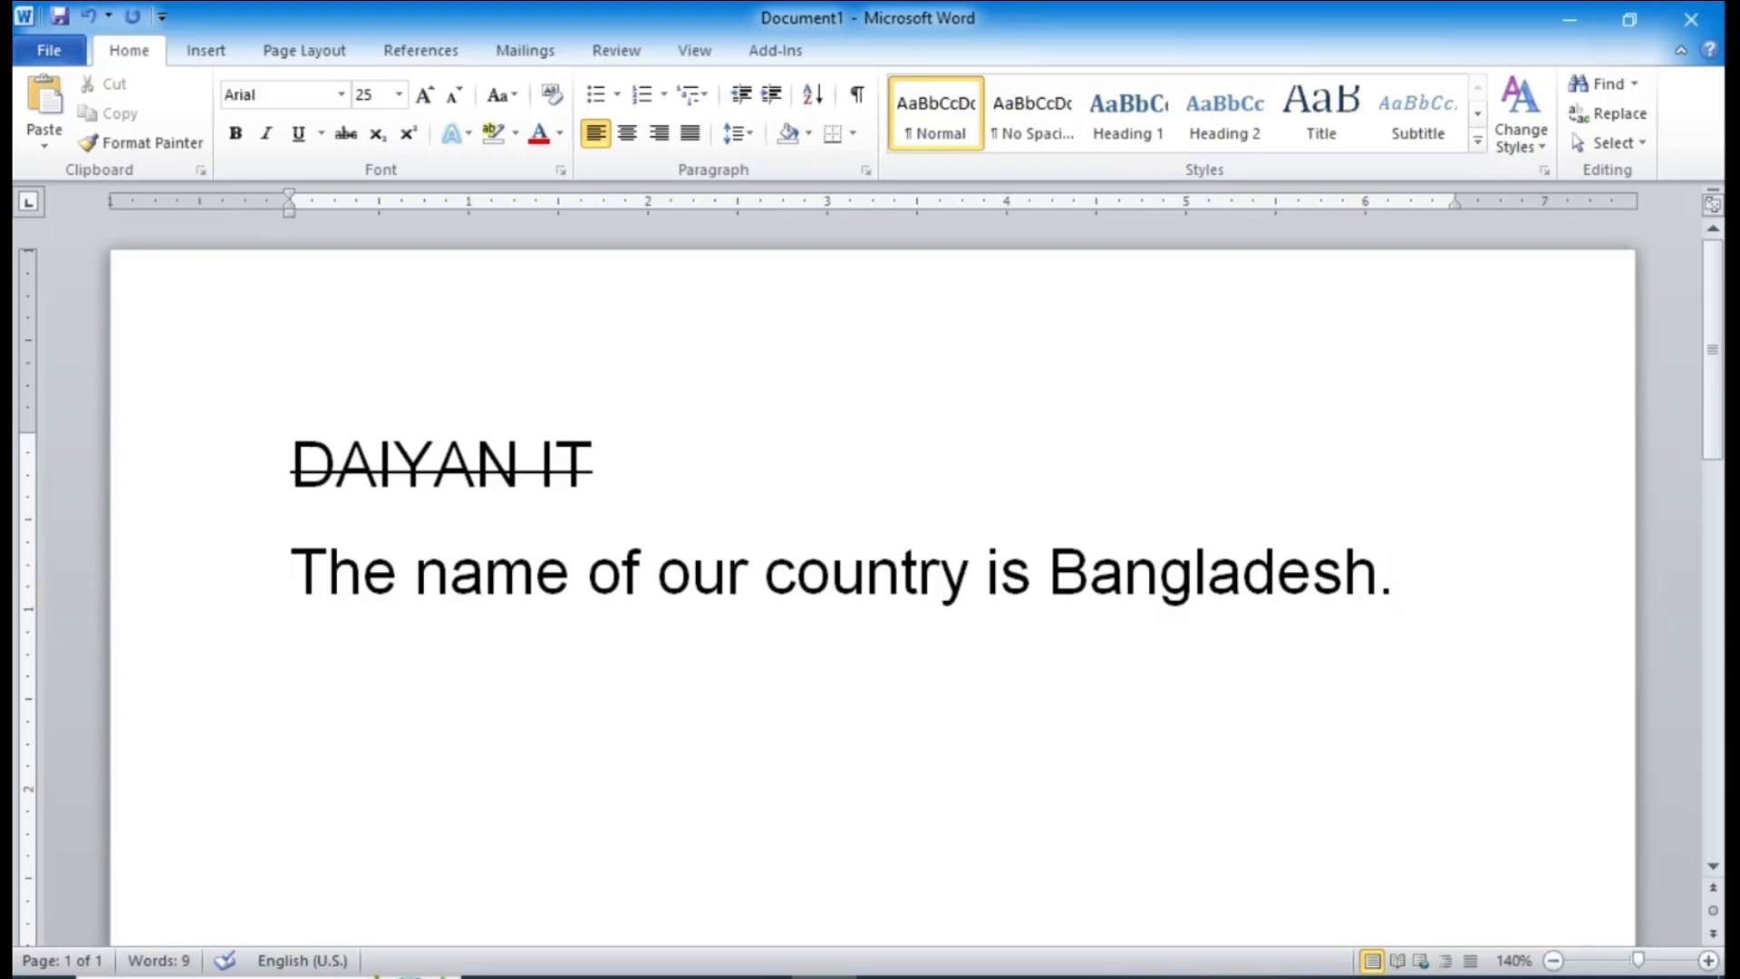
key("Return")
type("a")
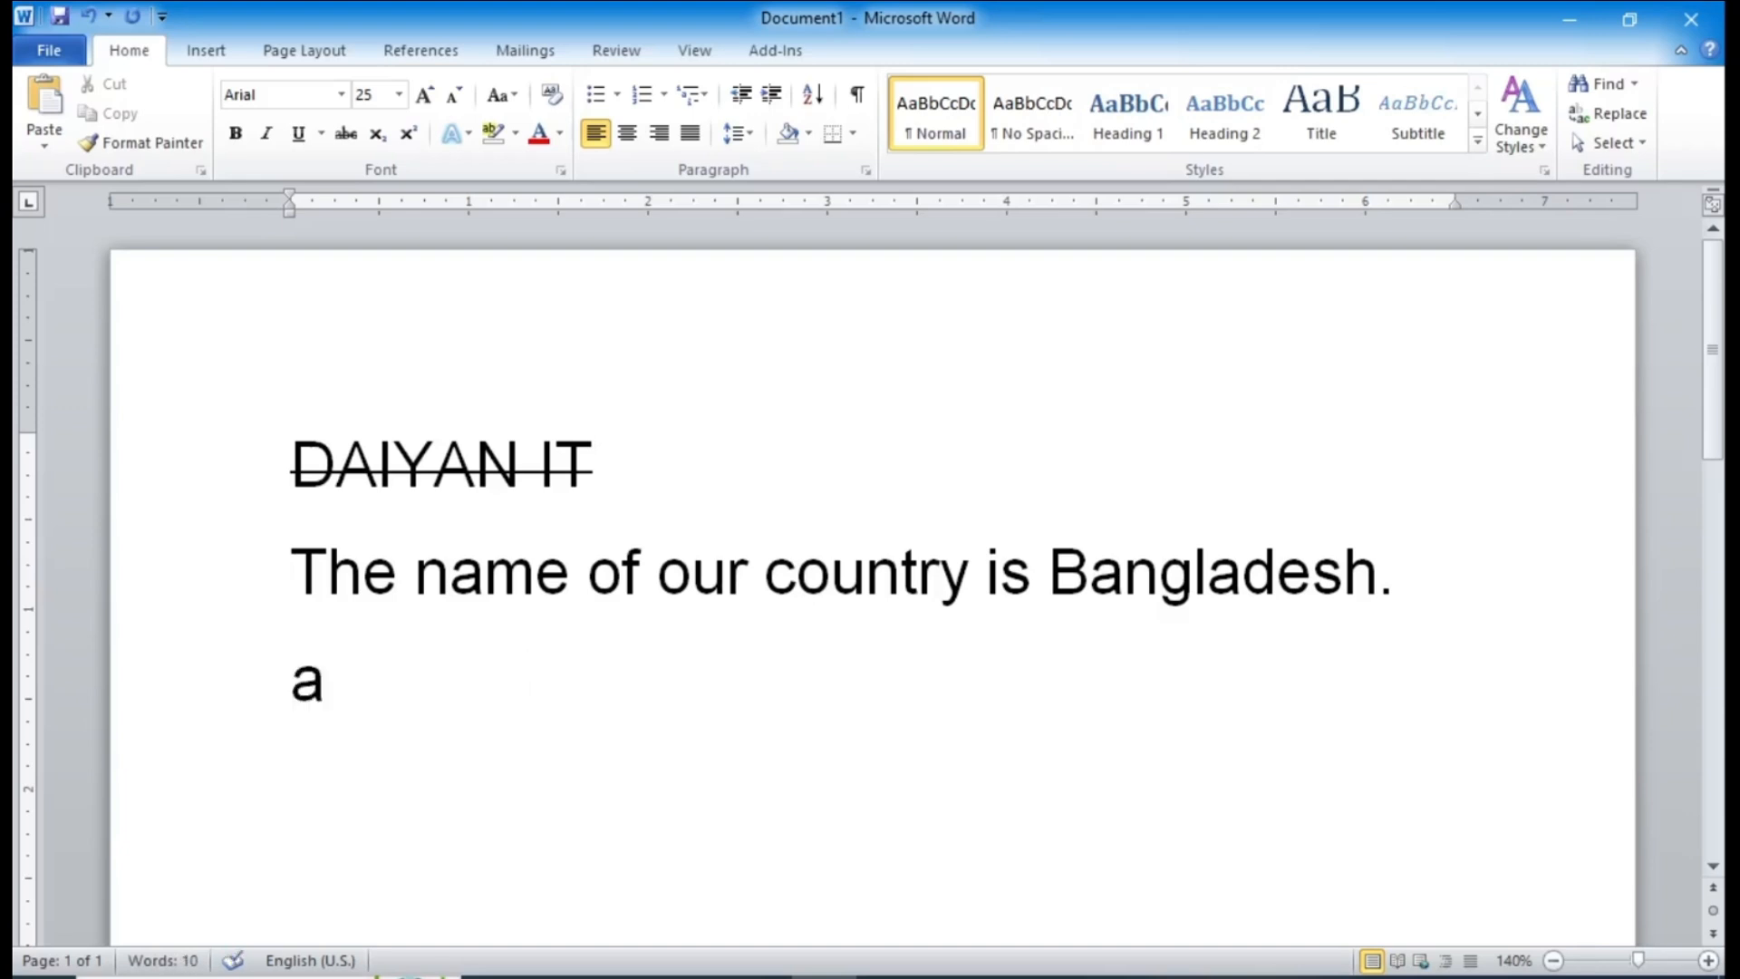
type("2")
left_click_drag(325, 688, 352, 682)
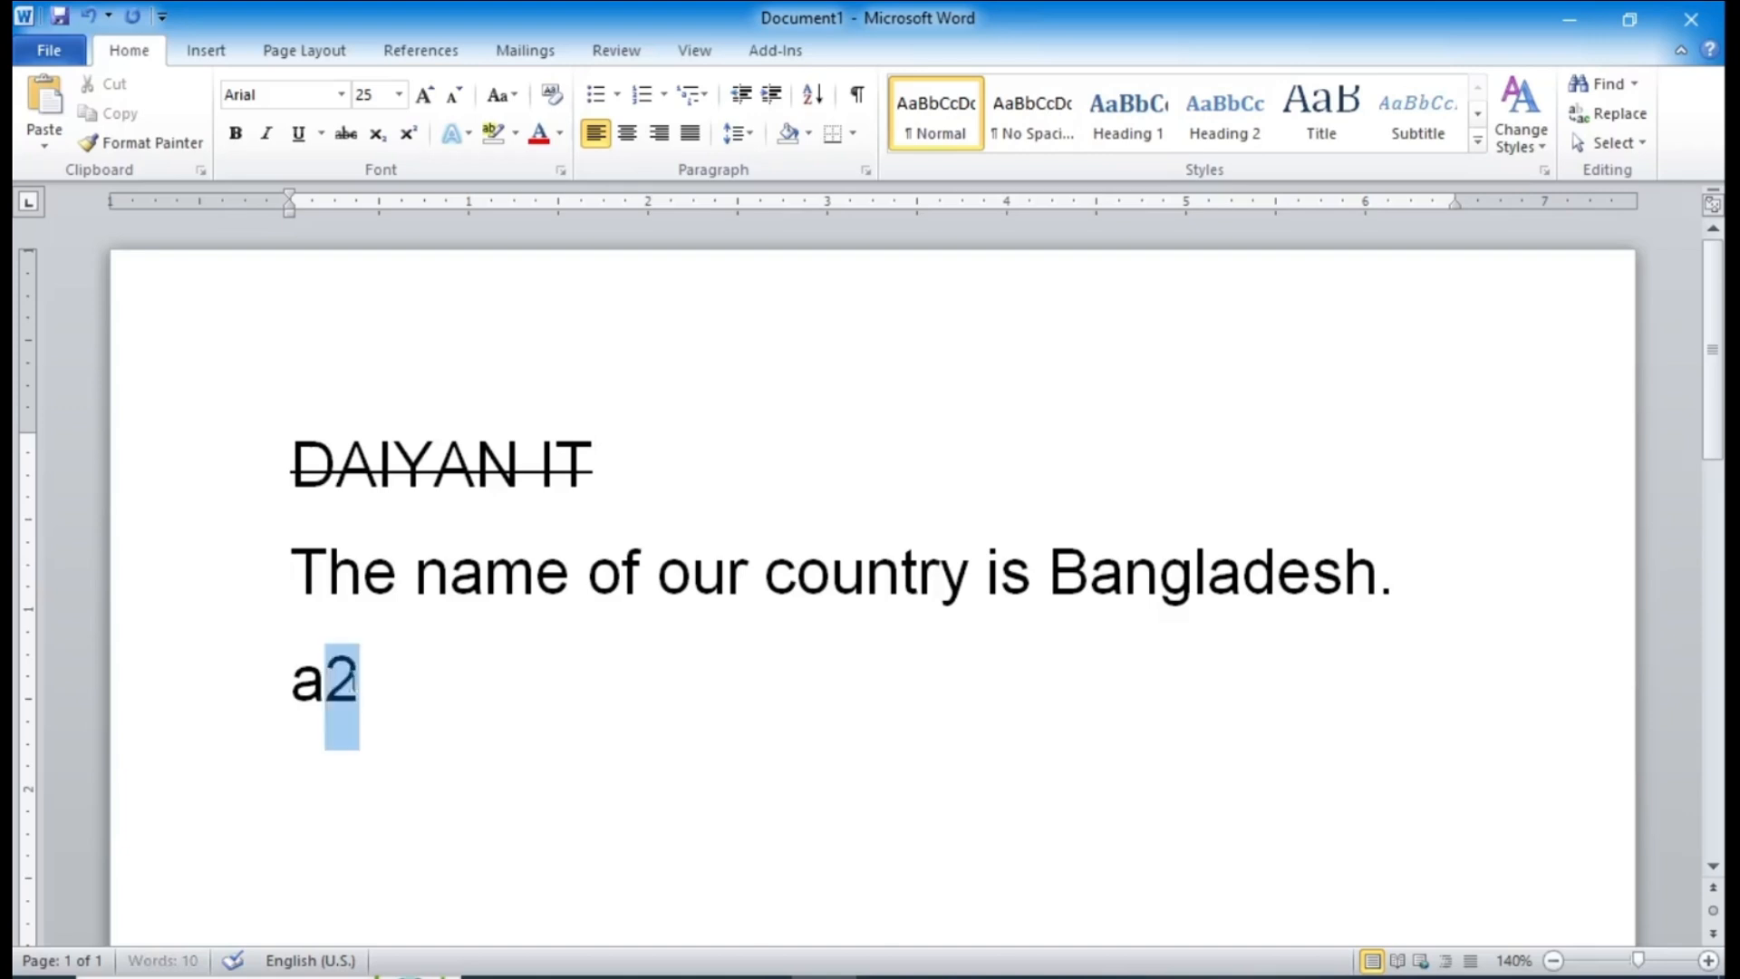
left_click(404, 136)
left_click(454, 715)
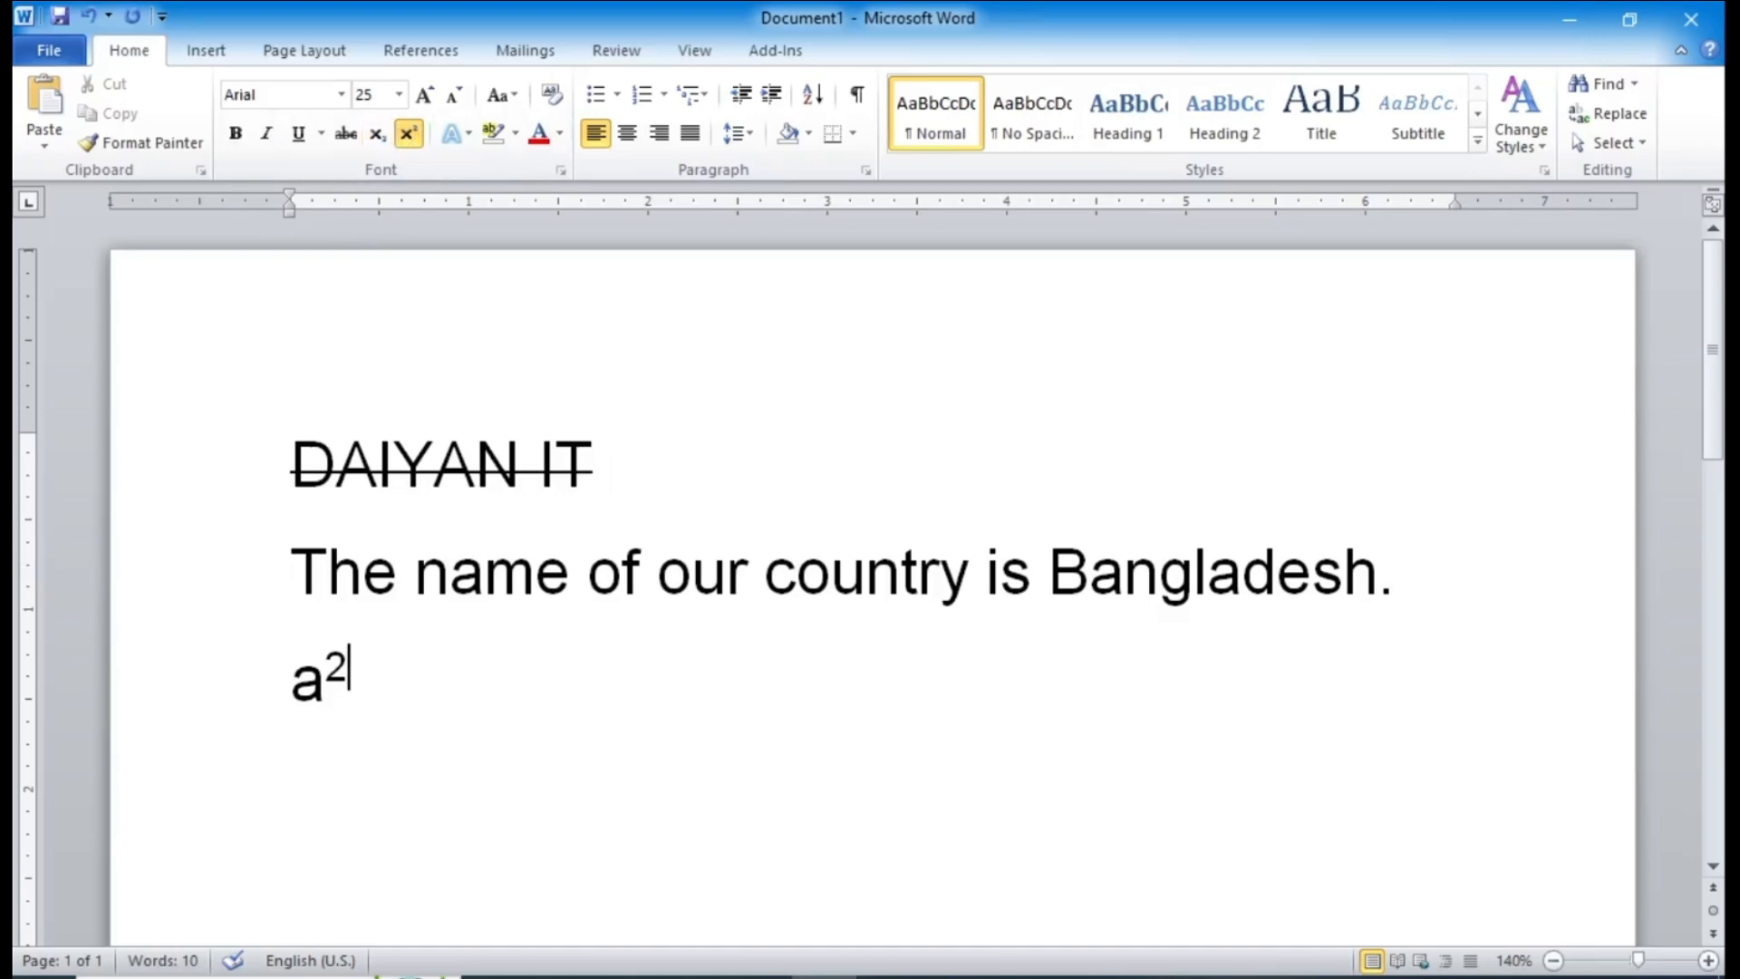
Step: Turn superscript off and continue the expression after the squared a with "+2ab+b2" in normal text
type("+")
key("BackSpace")
left_click(409, 135)
type("+")
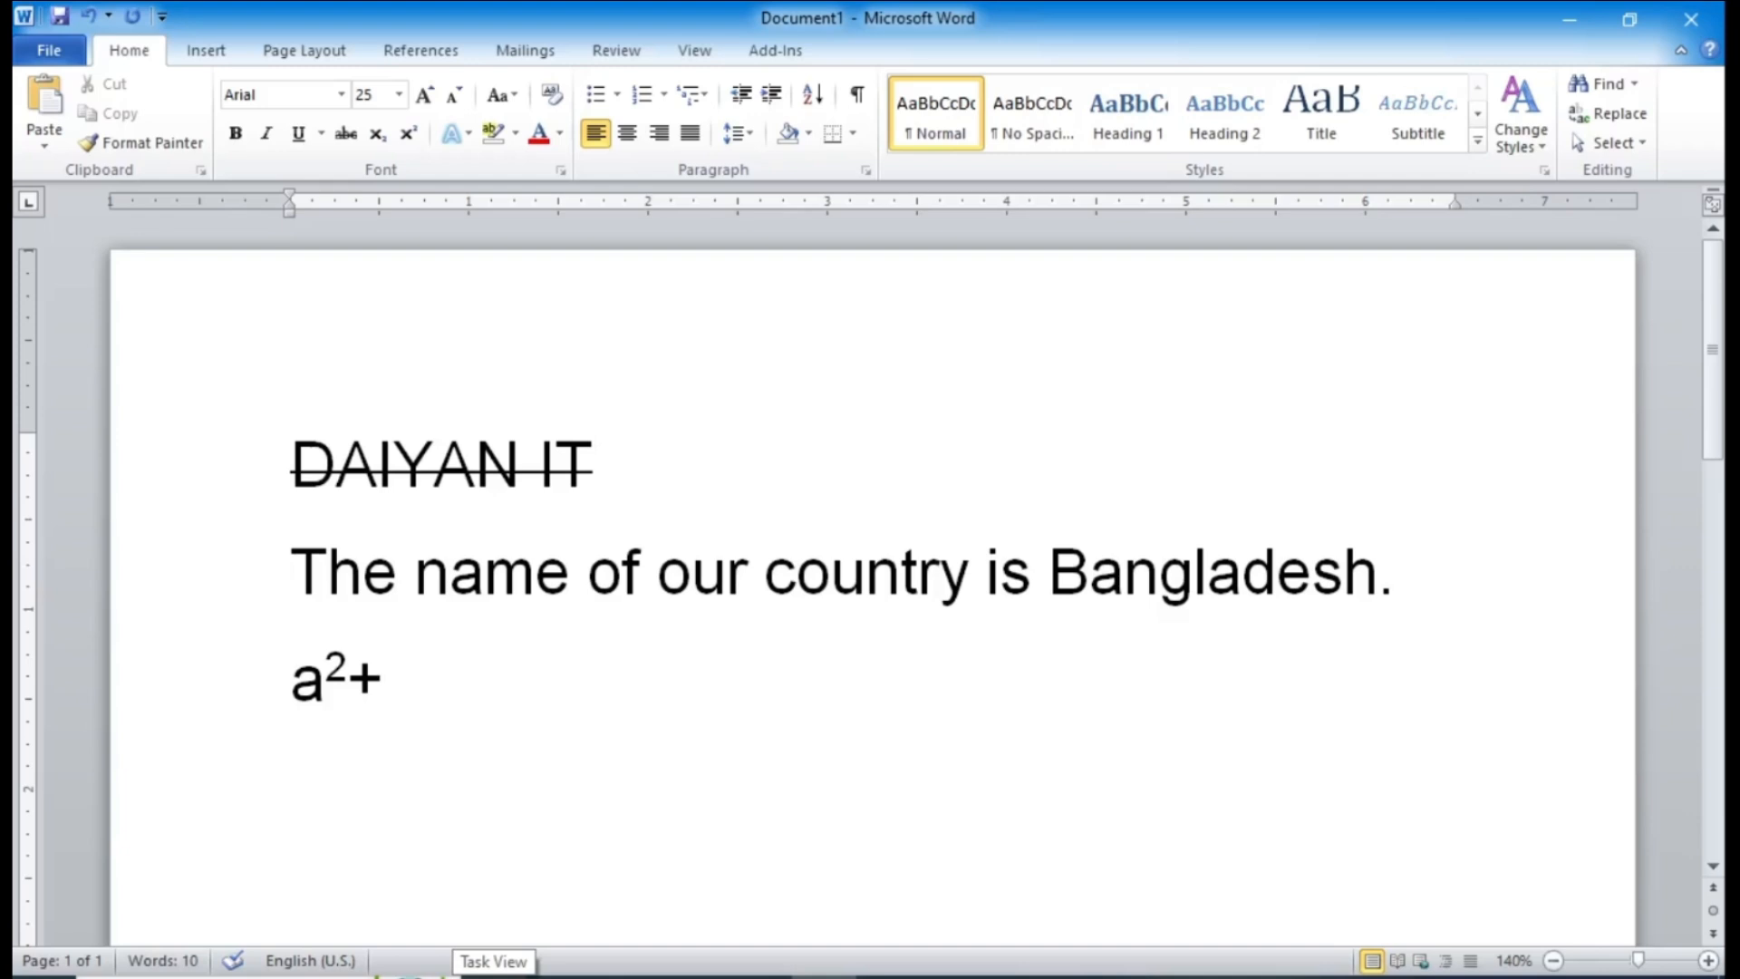
type("2ab")
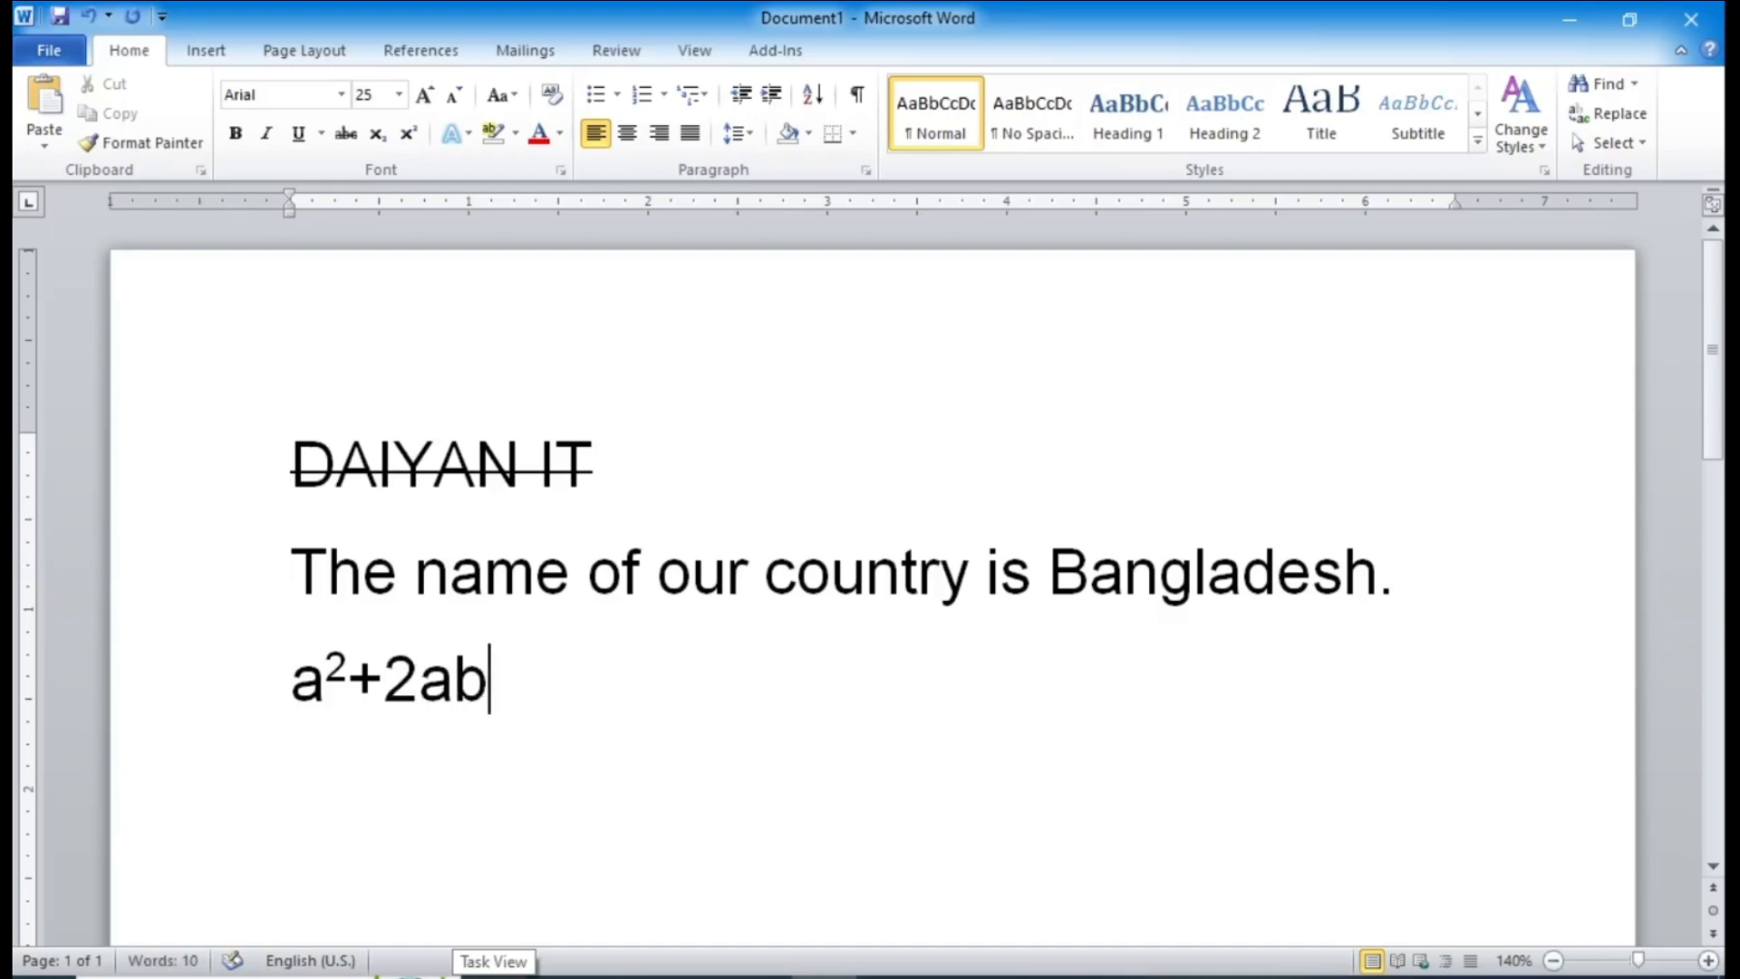
type("2b")
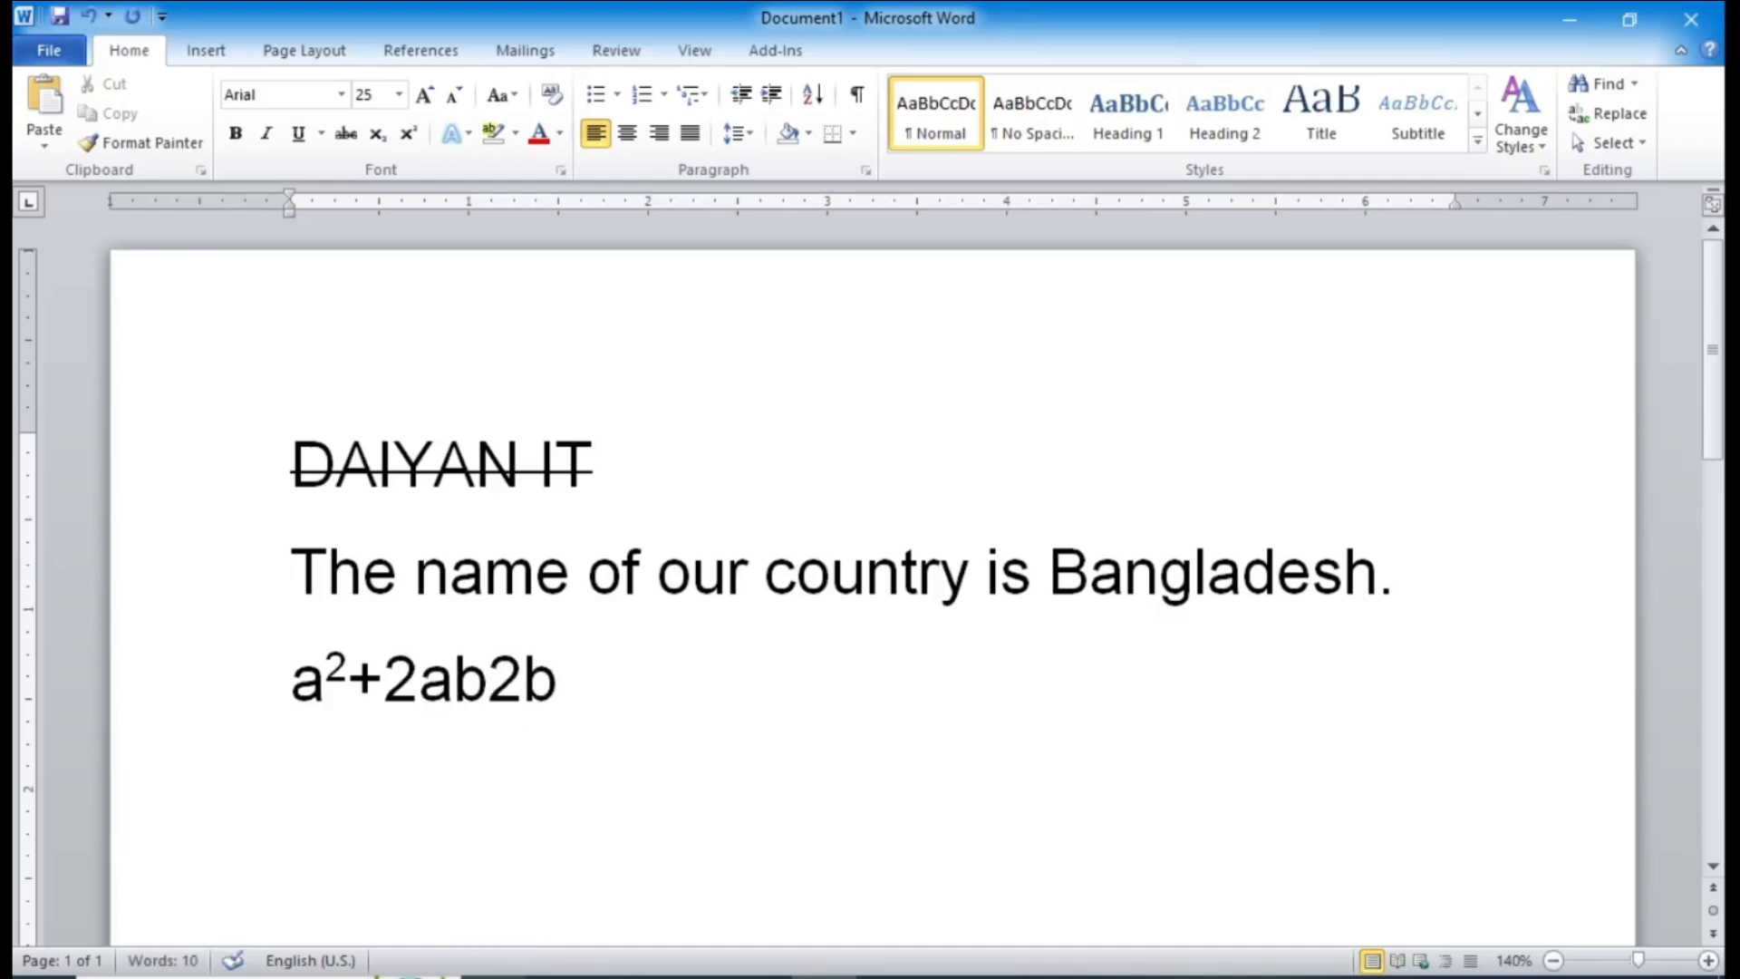
key("BackSpace")
type("+")
key("BackSpace")
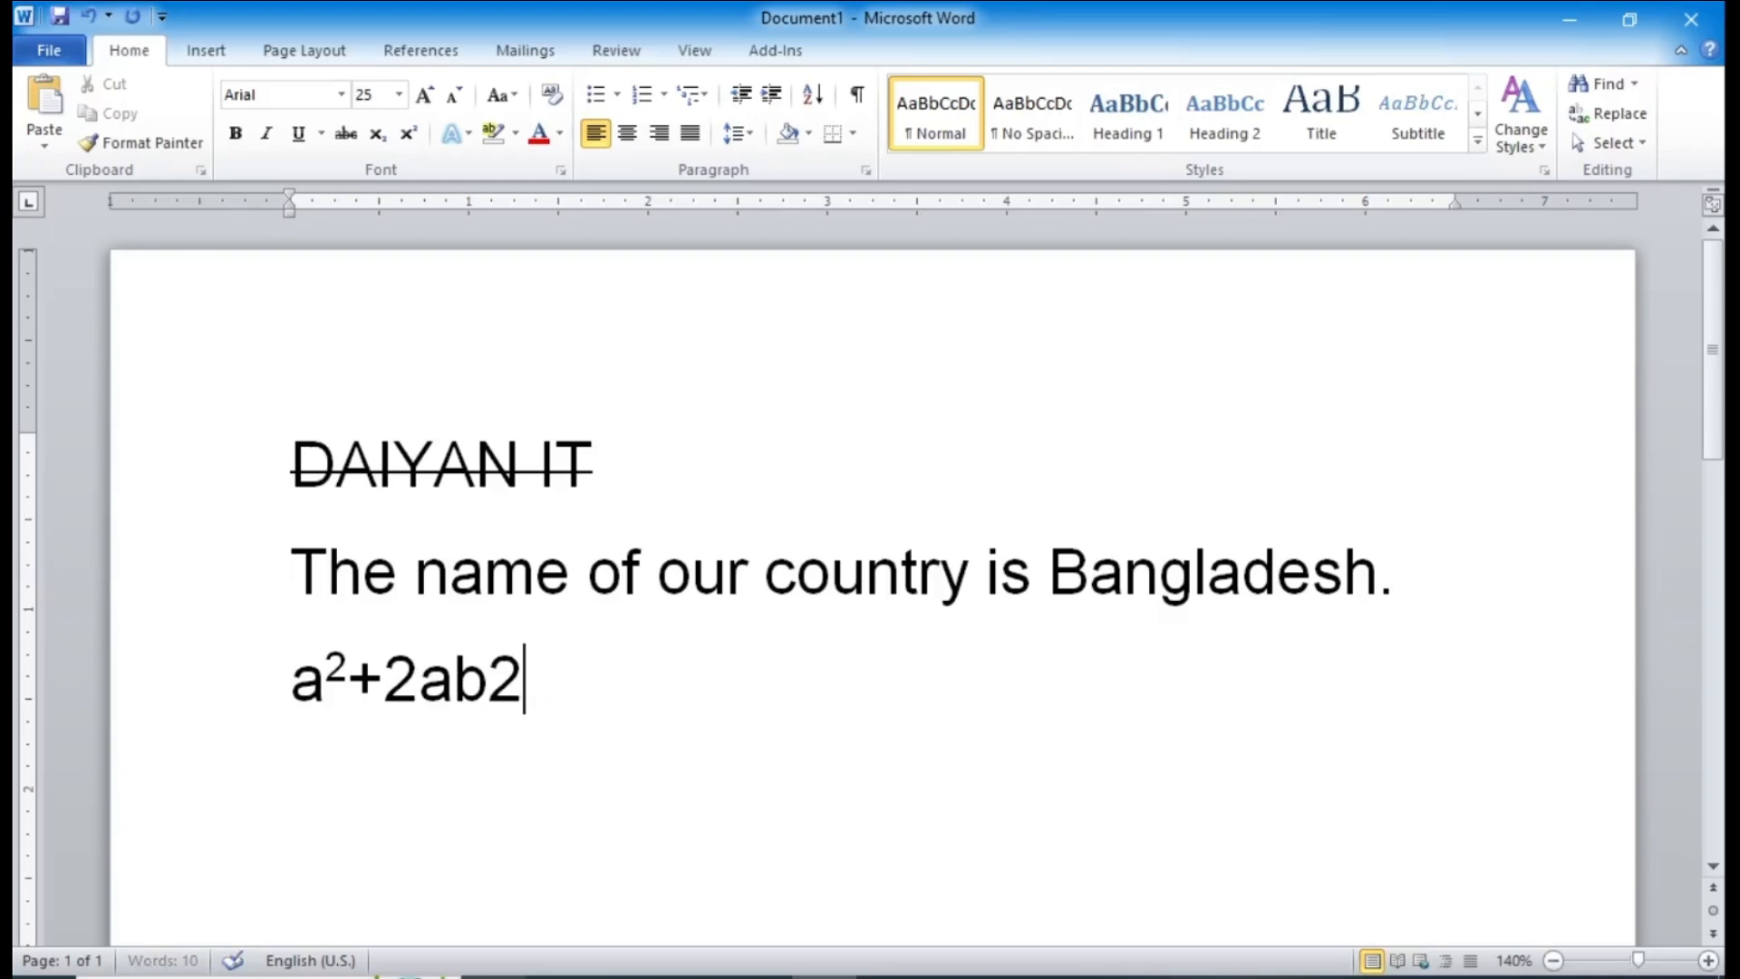
key("BackSpace")
type("+")
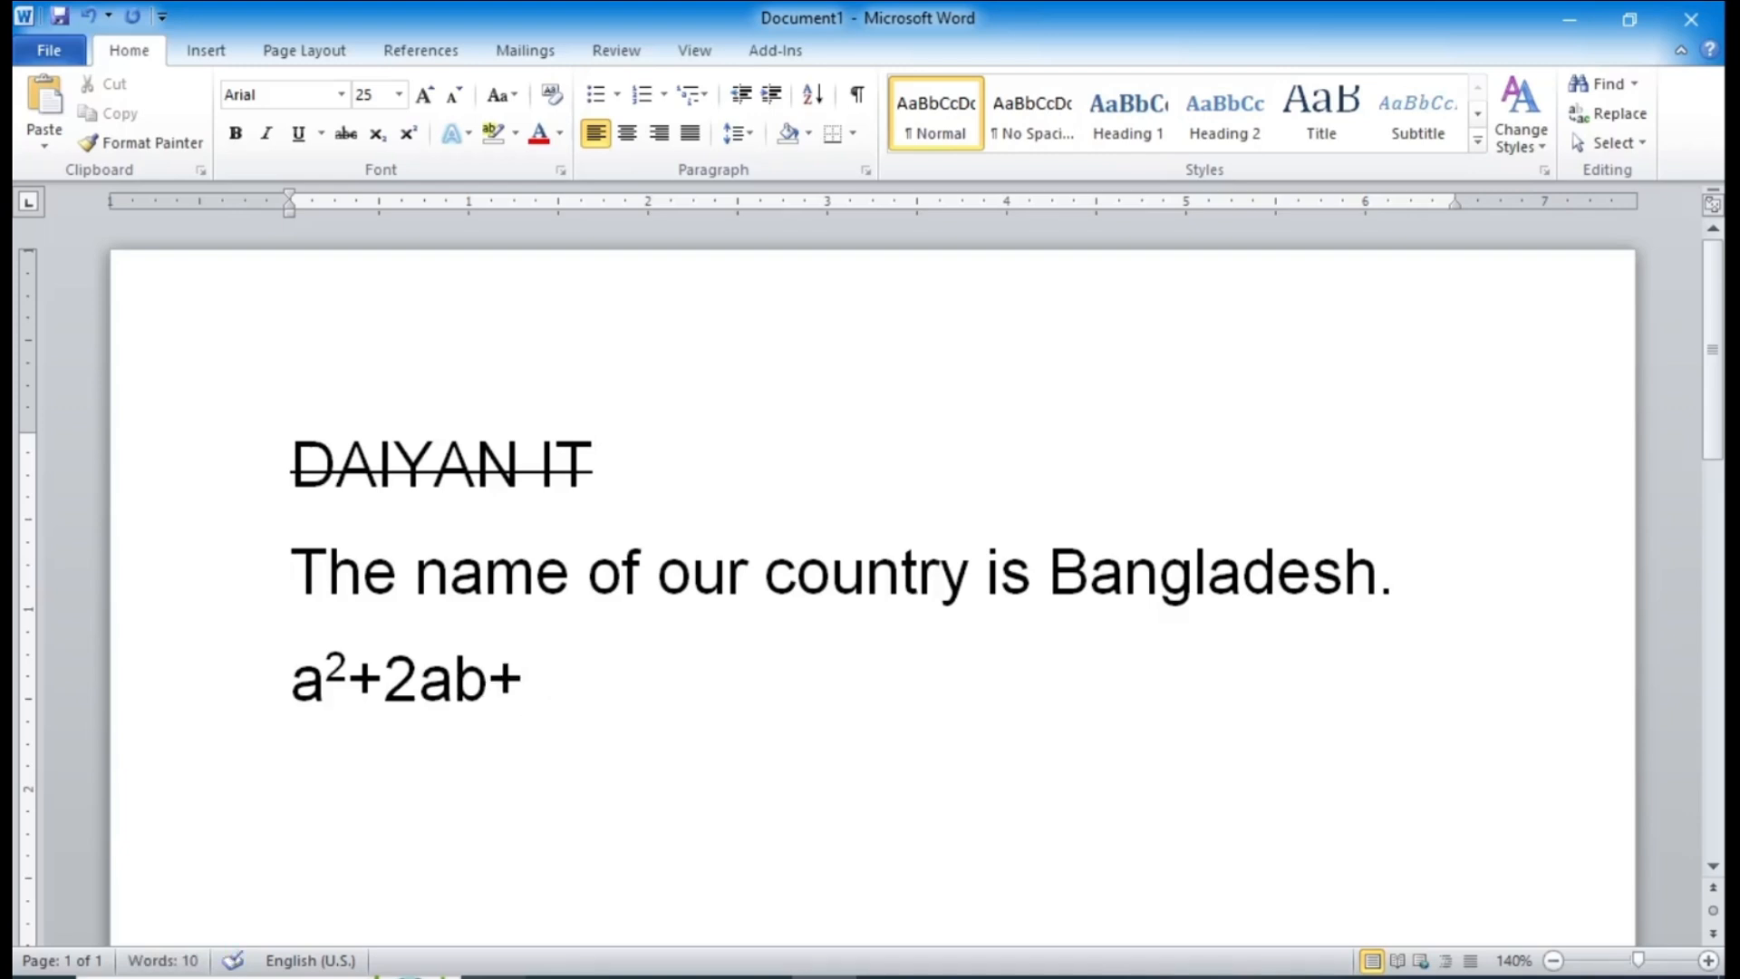
type("b2")
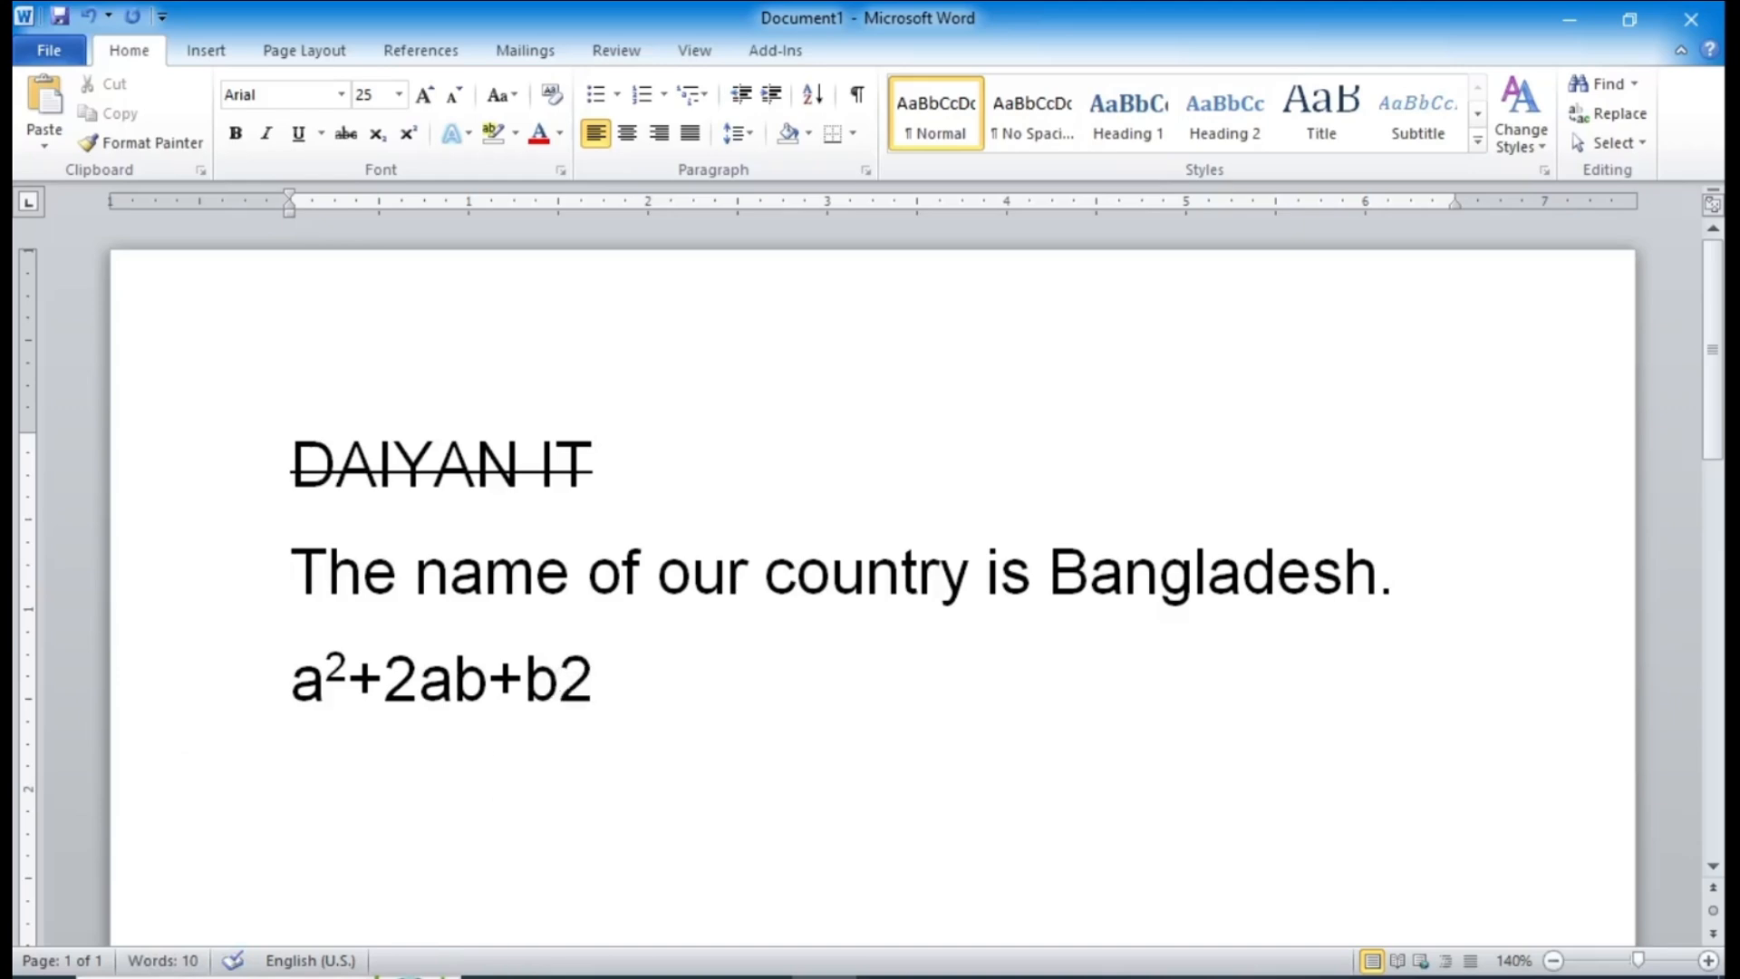
Step: Make the 2 after the final b superscript and switch superscript off for further text
key("shift+Left")
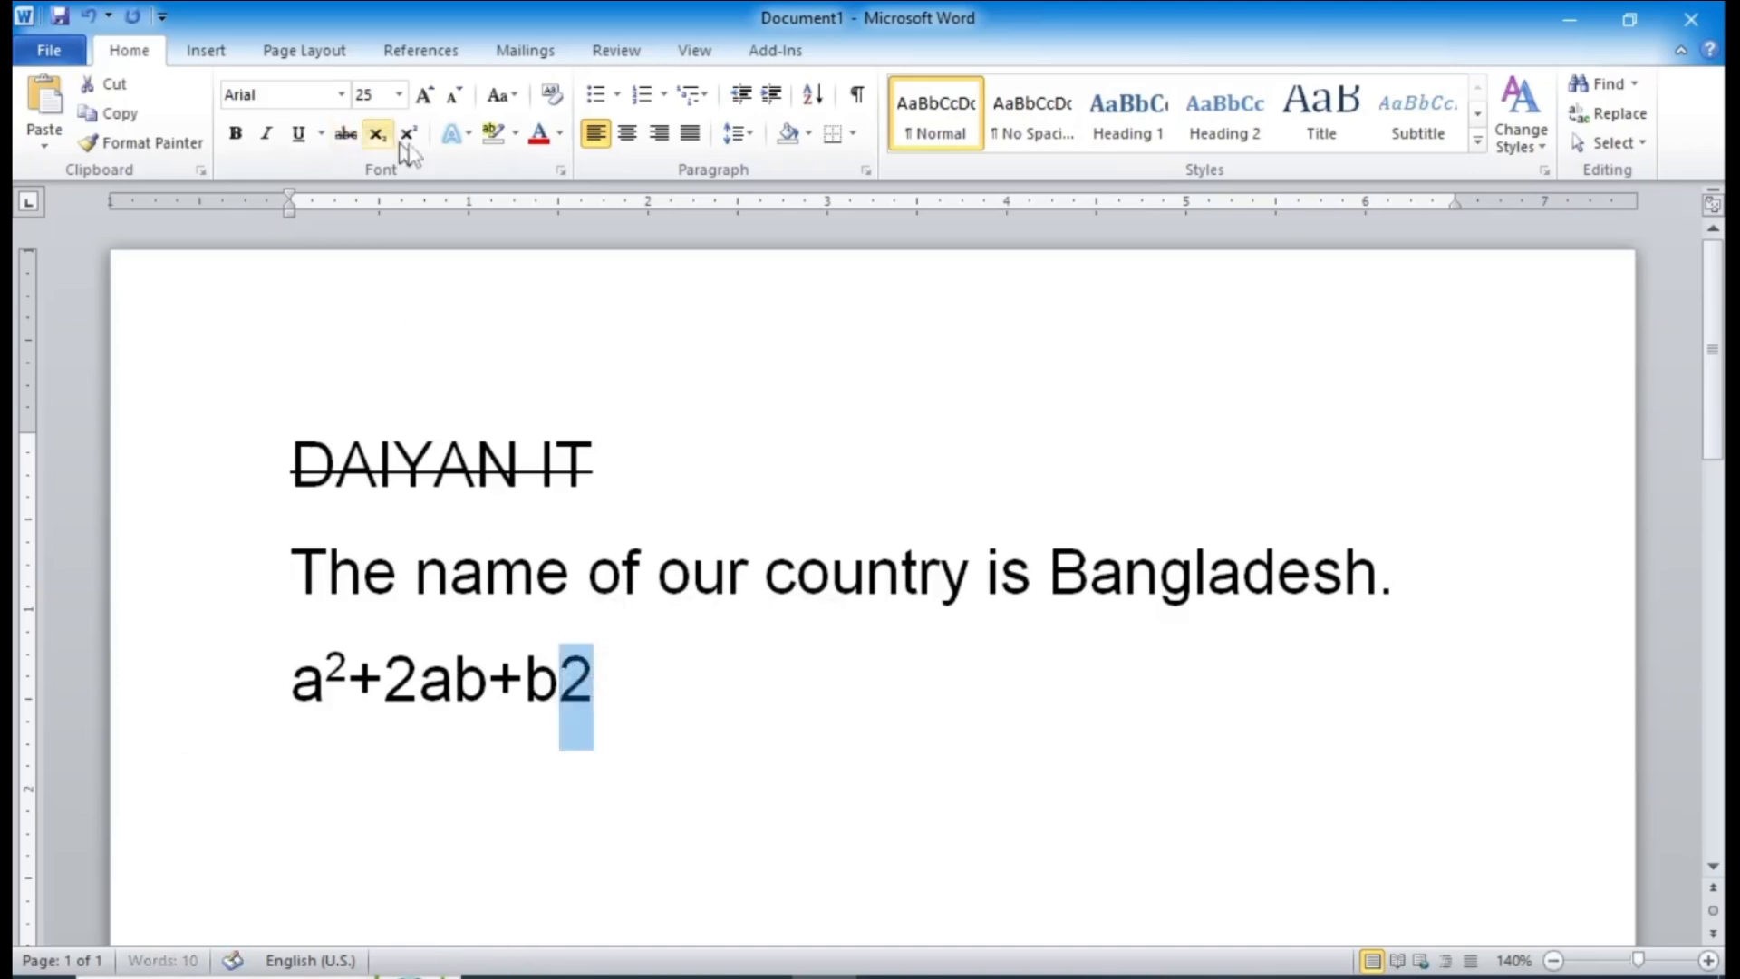
left_click(407, 134)
key("Right")
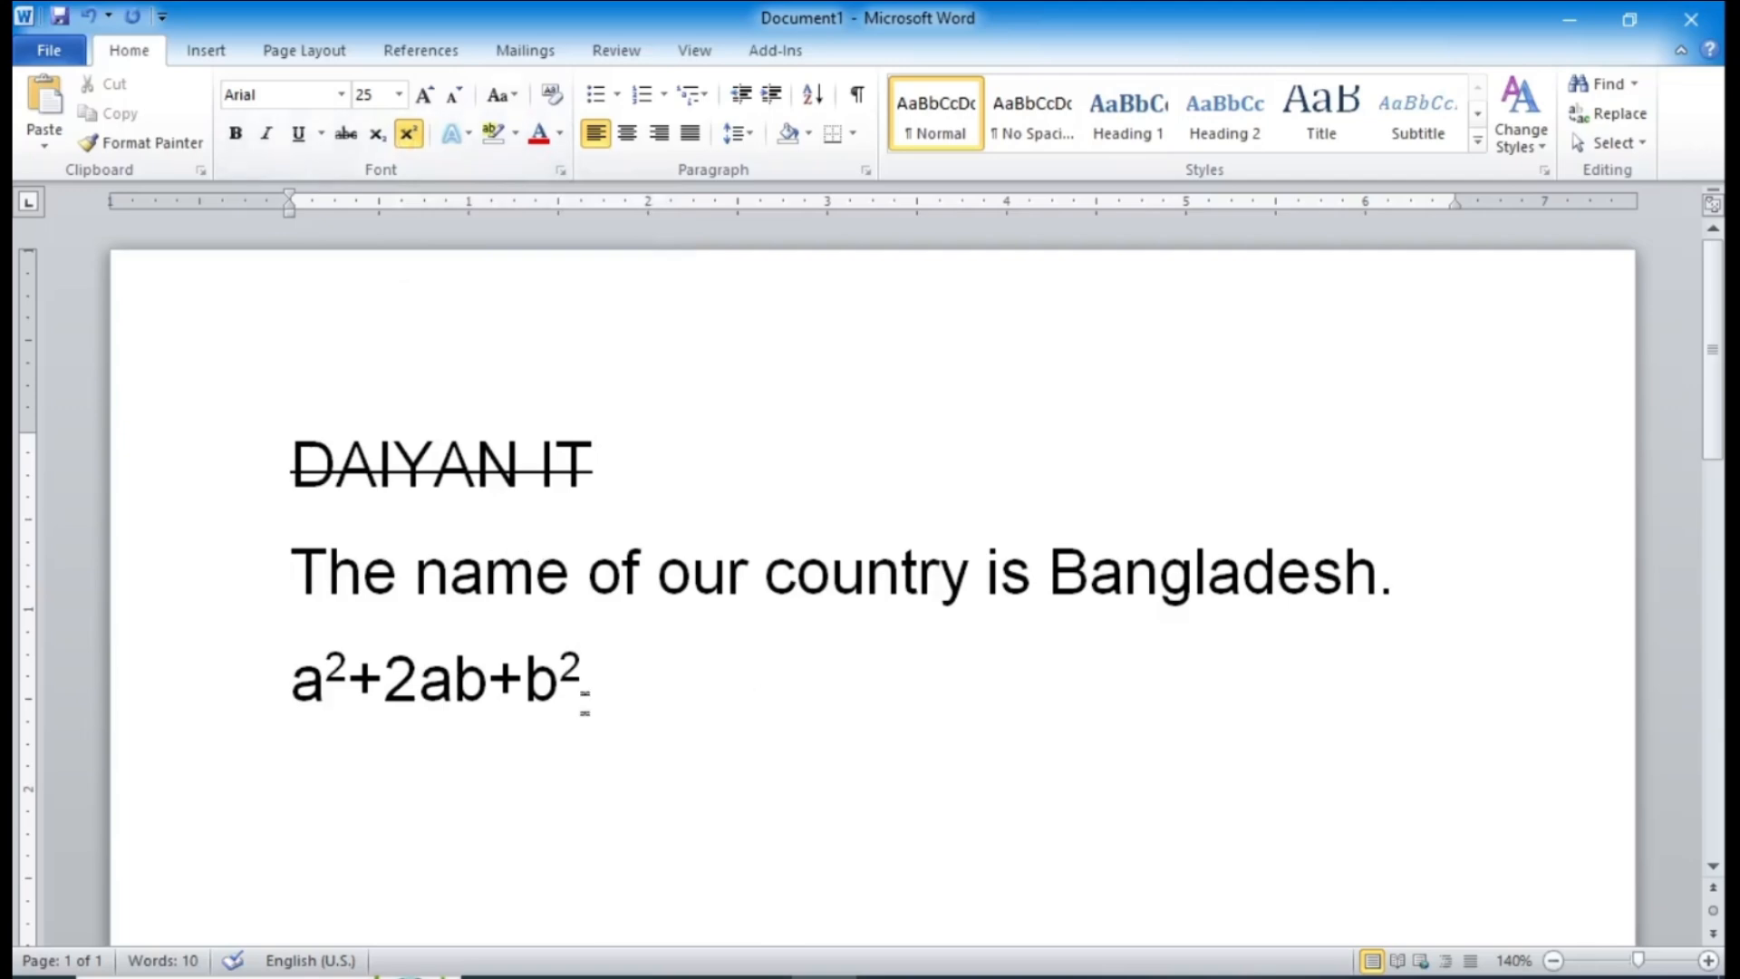
left_click(413, 134)
Step: Add "H2O" as a new paragraph below the algebraic expression
key("Return")
scroll(870, 580, "down", 2)
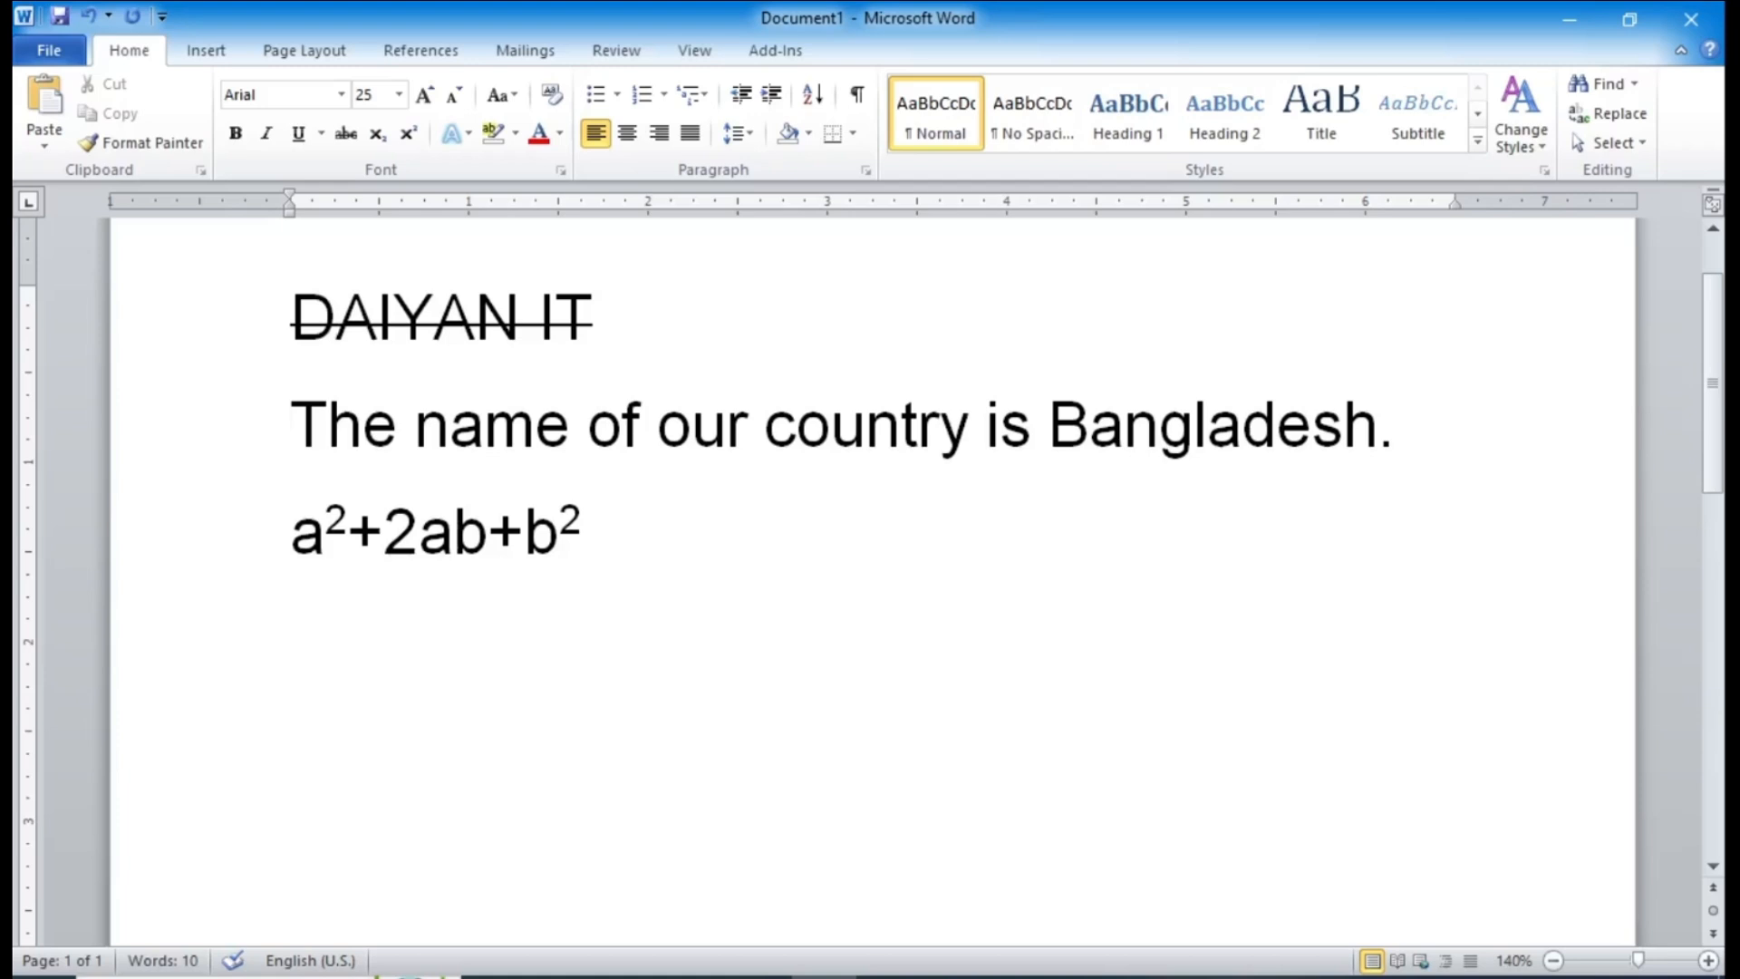
type("H2")
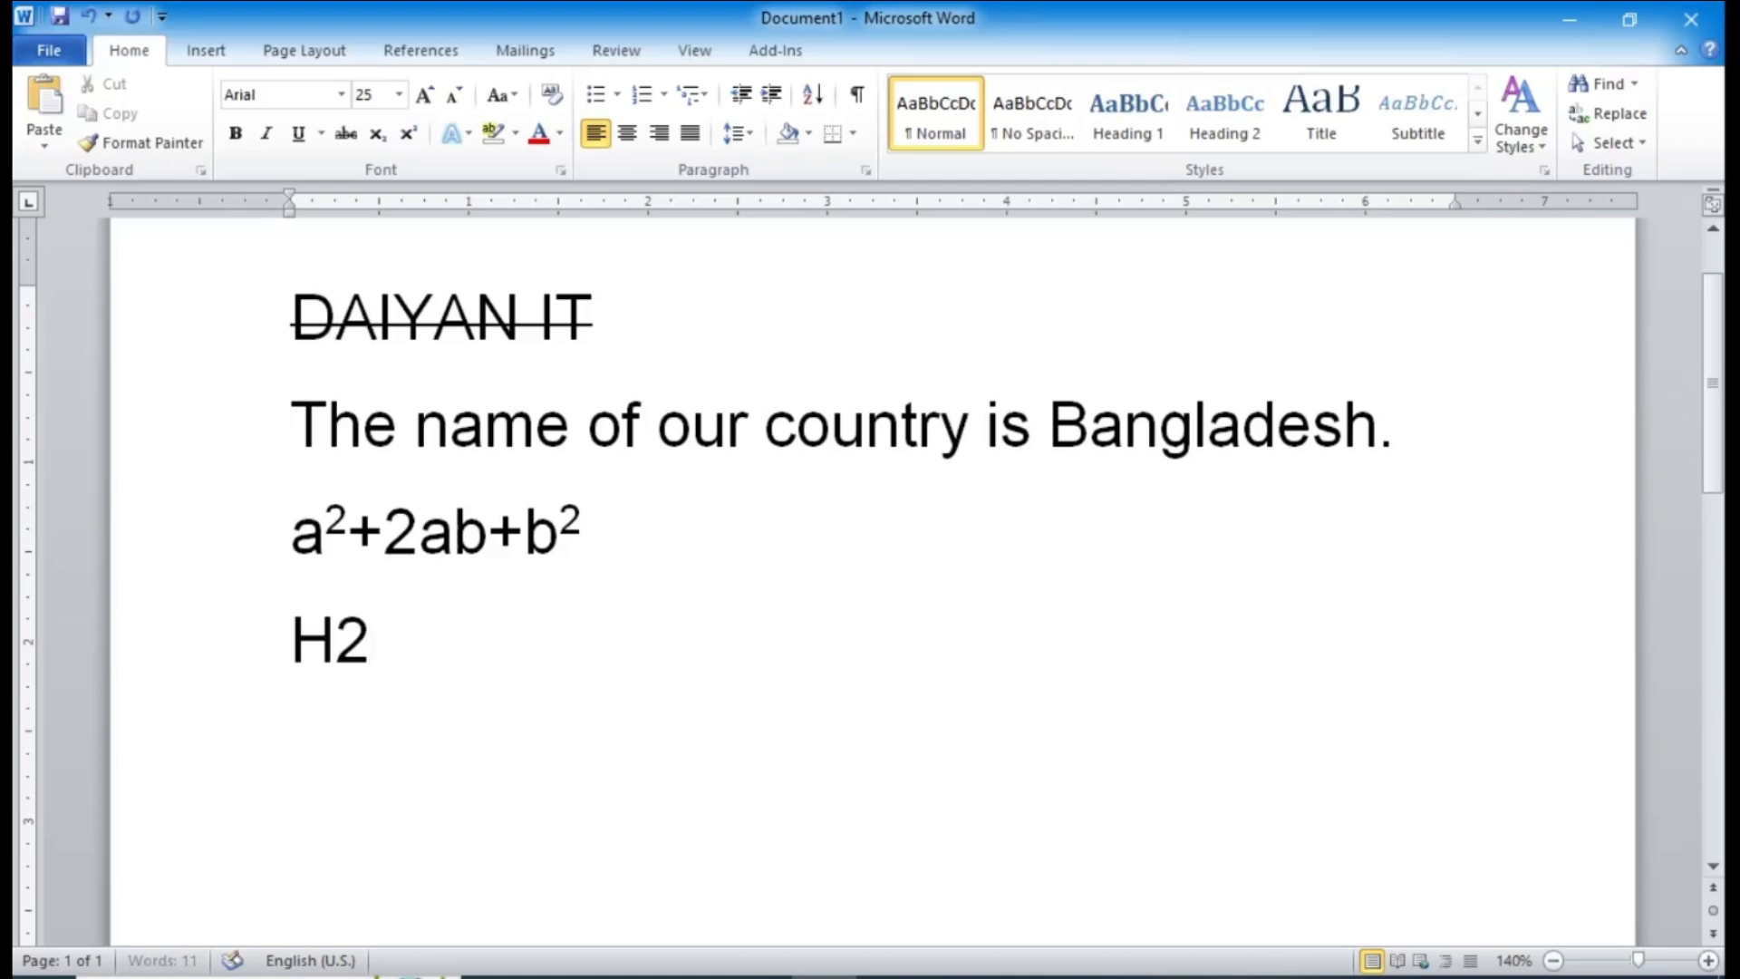
type("O")
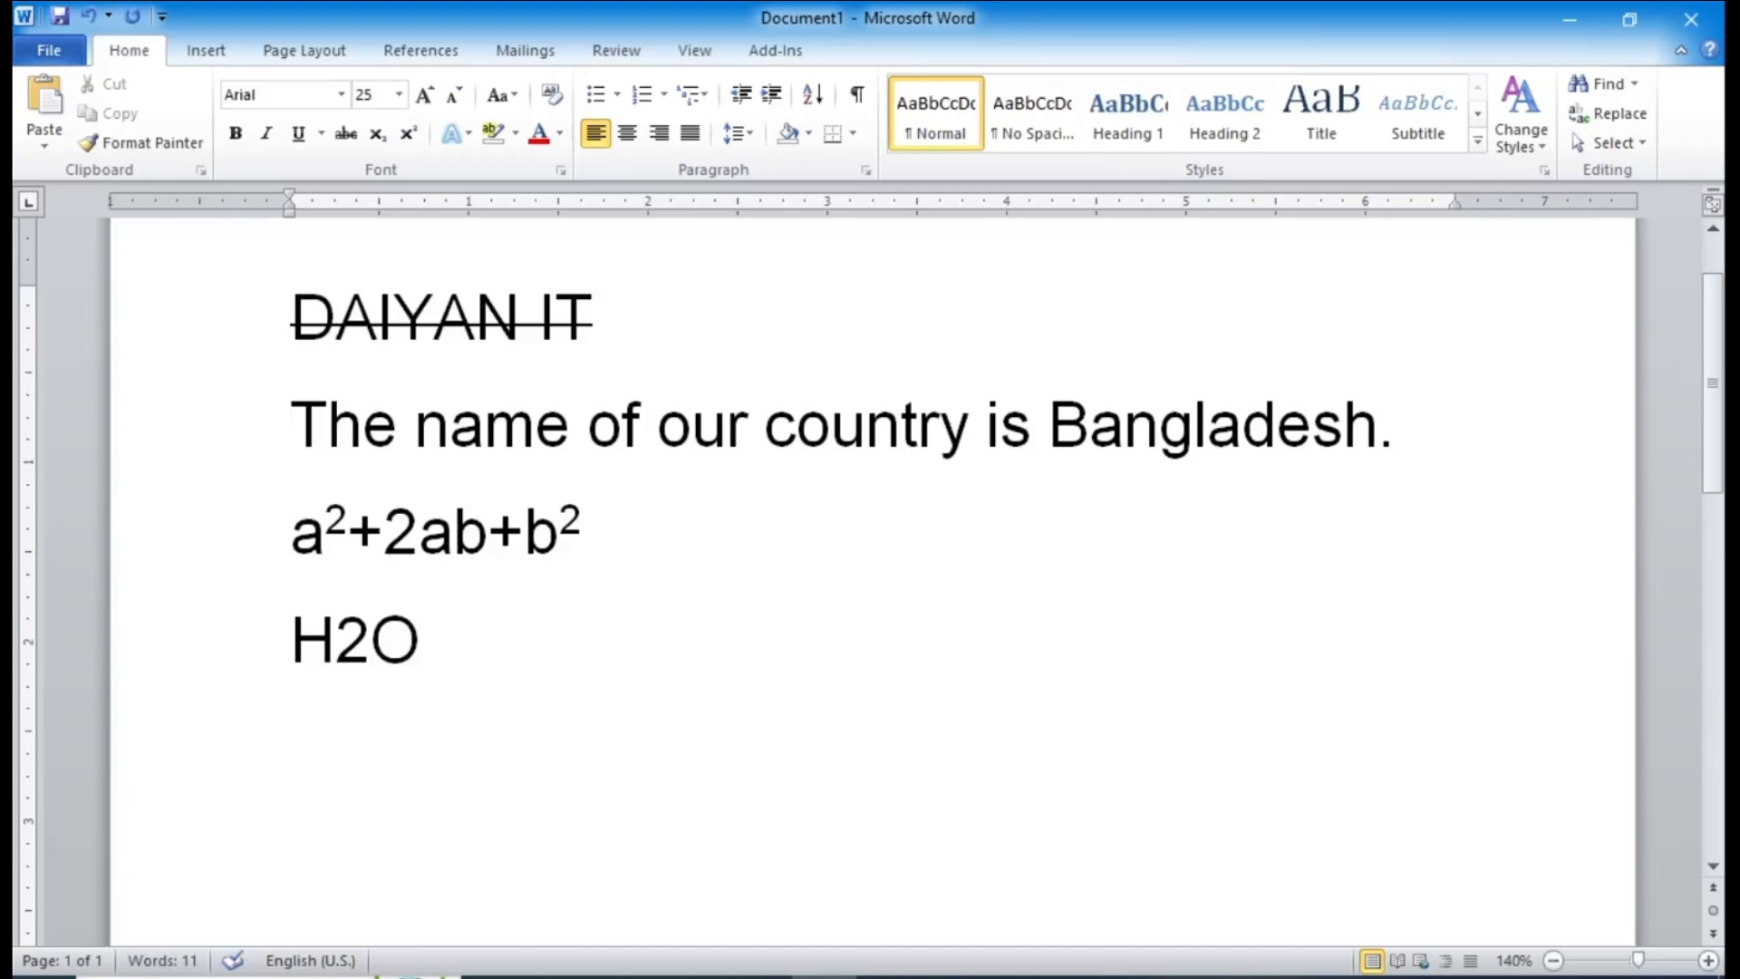
Step: Make the 2 in H2O subscript and place the cursor at the end of the formula
key("Home")
key("shift+Right")
key("shift+Right")
key("shift+Right")
key("shift+Right")
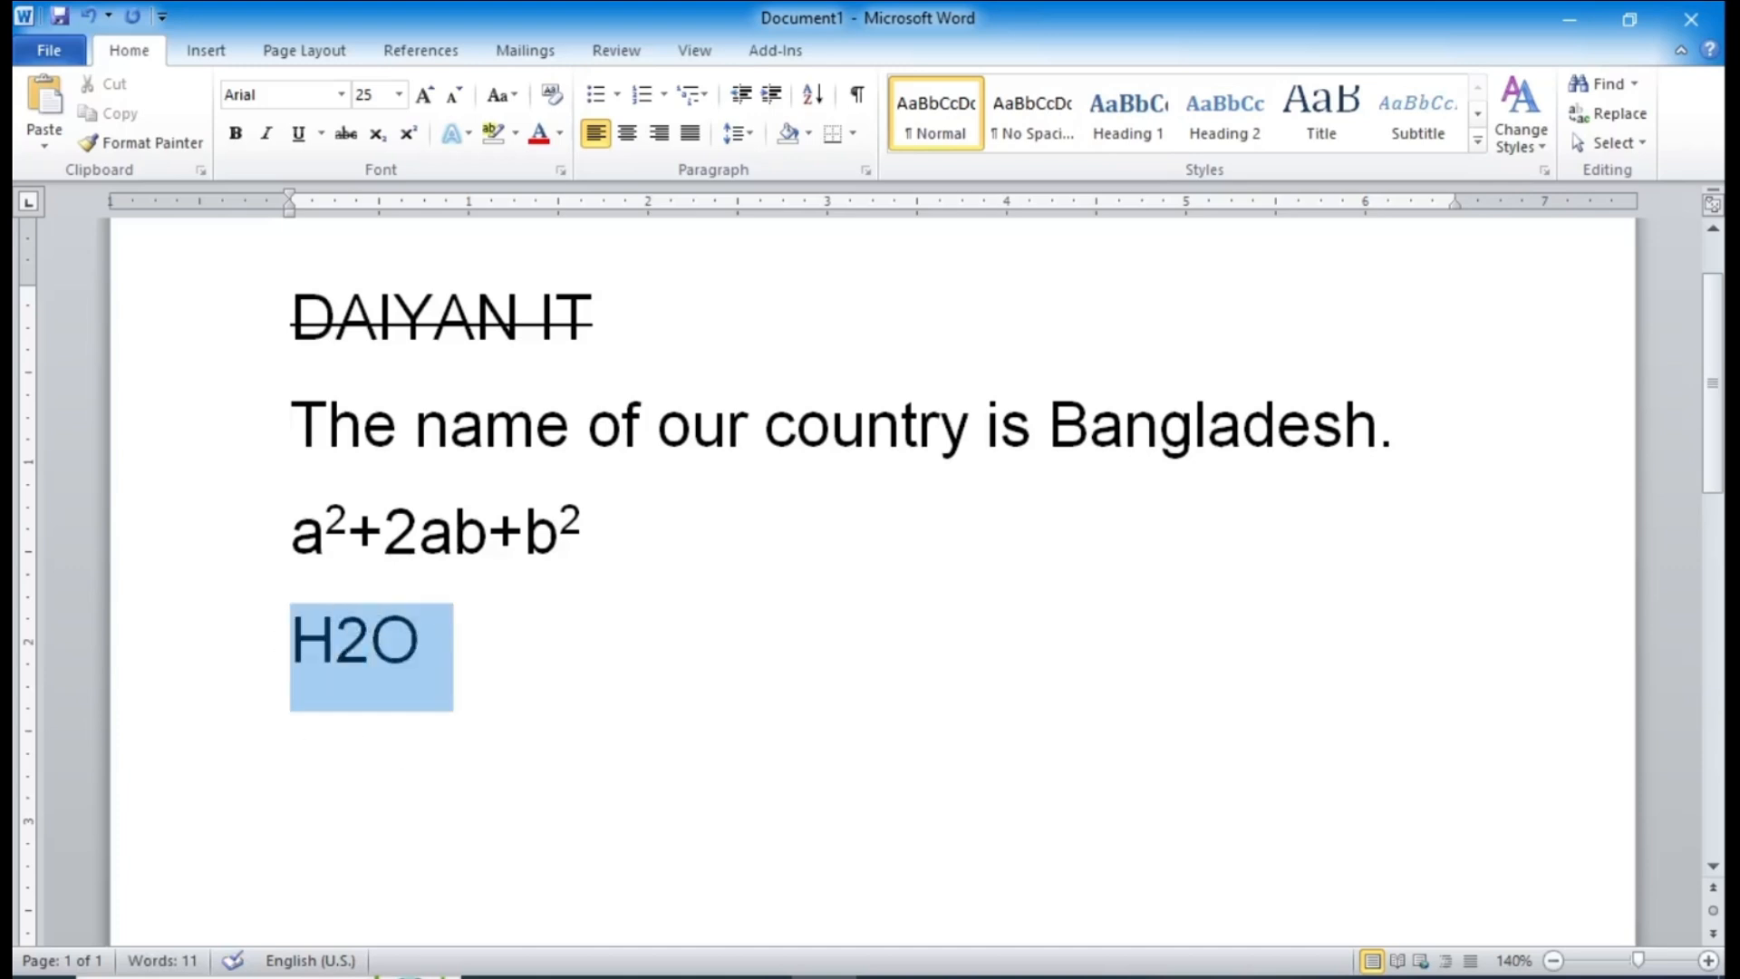
left_click(442, 698)
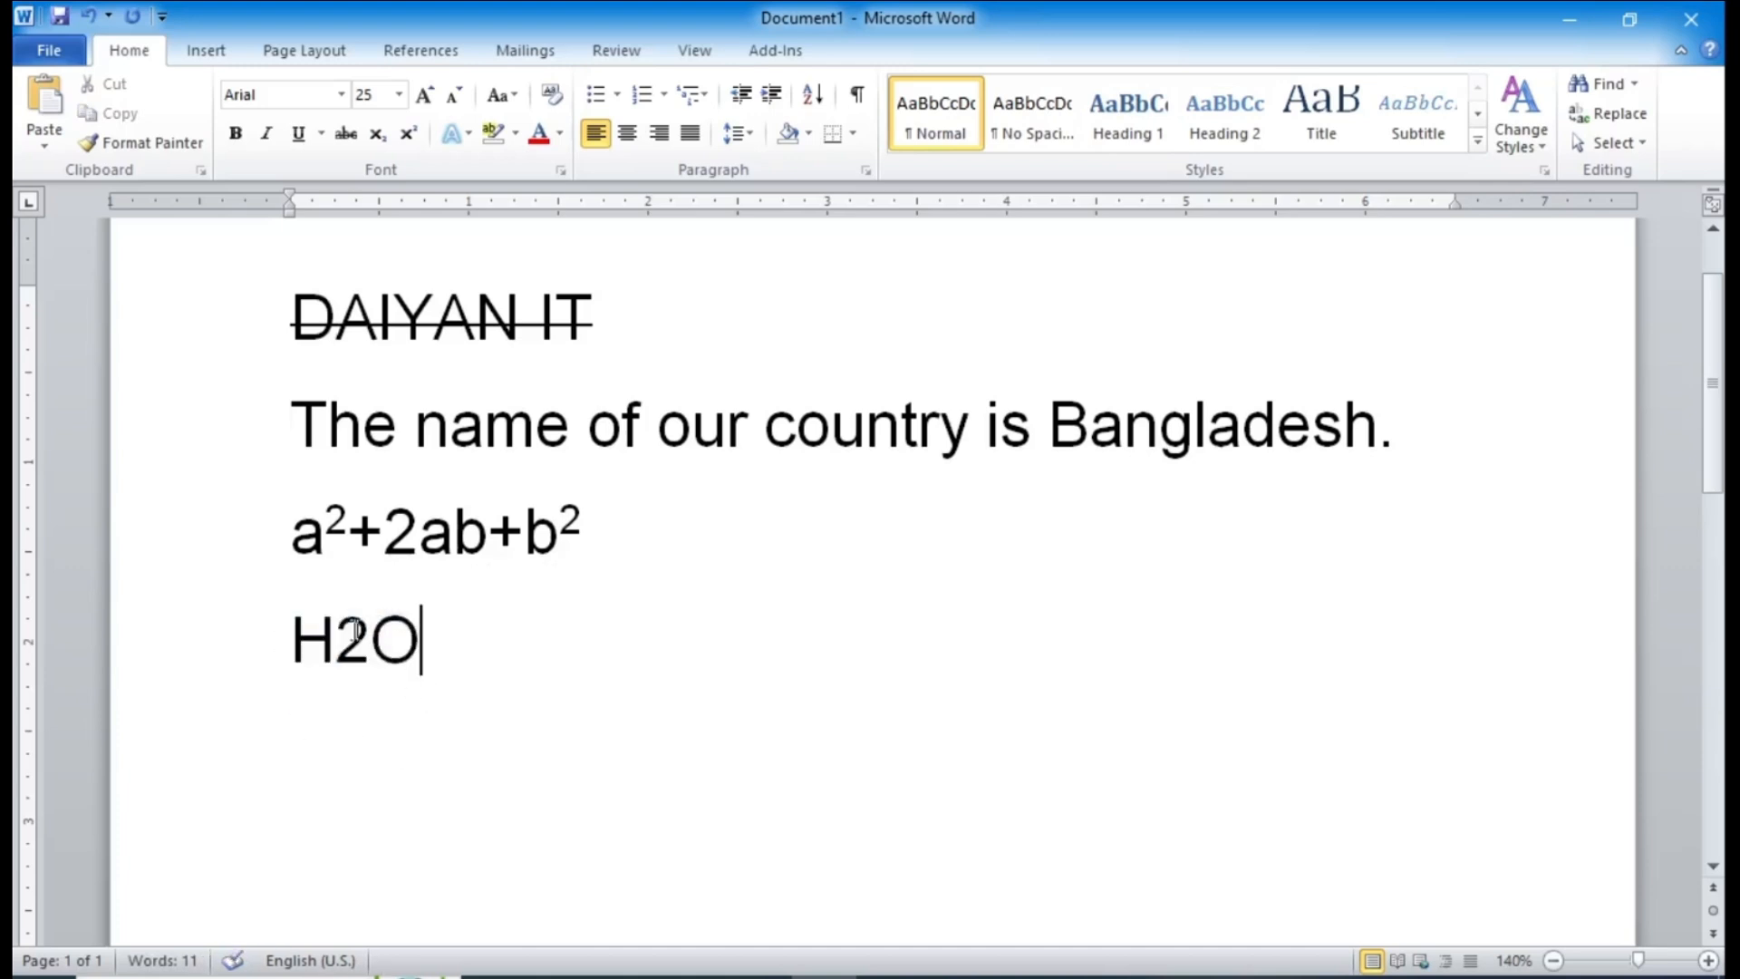
left_click_drag(337, 639, 371, 639)
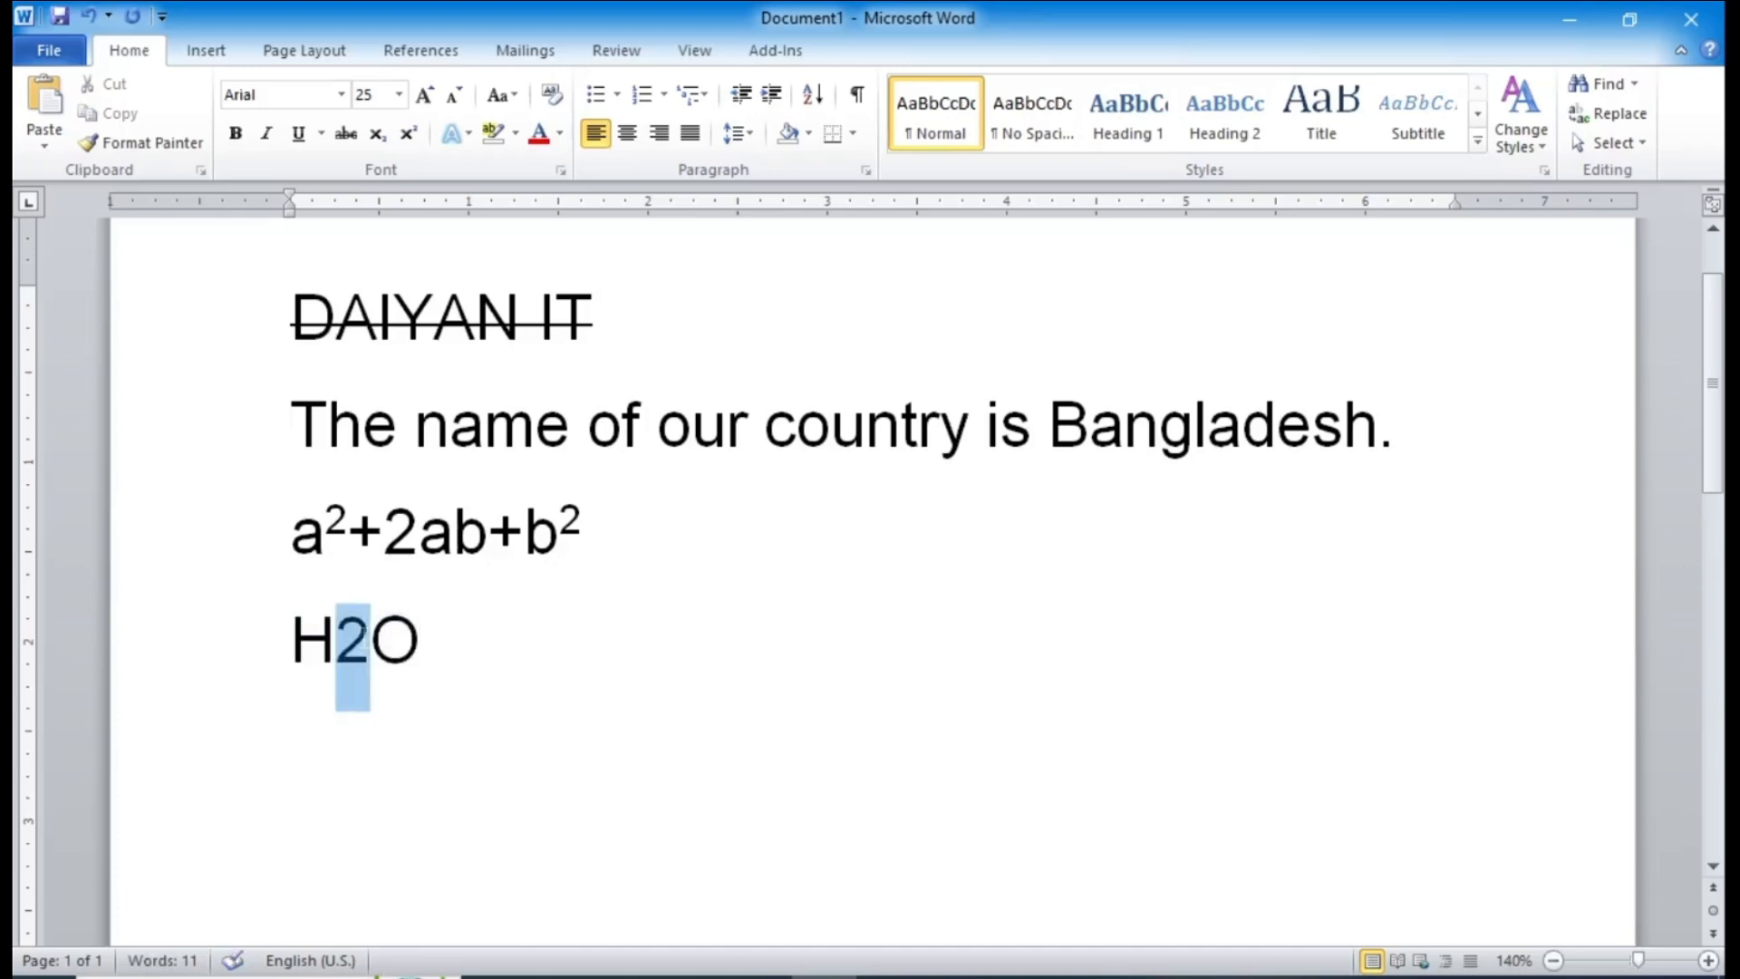
left_click(376, 134)
left_click(814, 790)
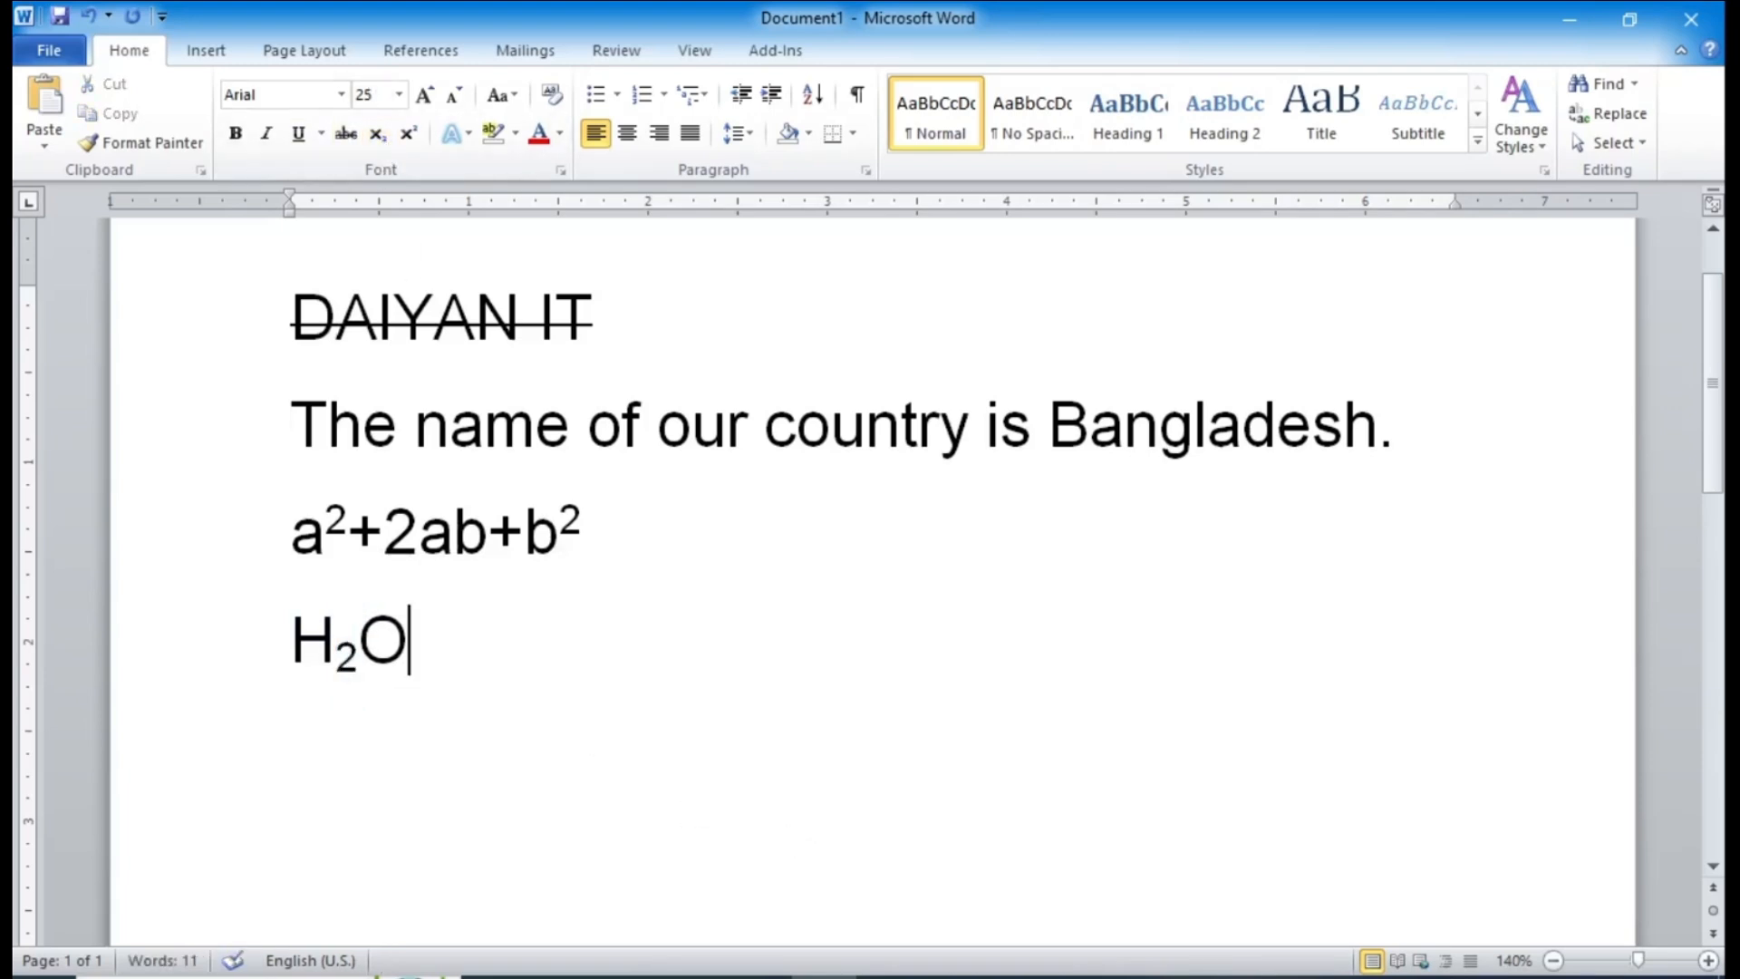
Step: Continue the H2O line with ", H2SO4" in normal text
type(", H2s")
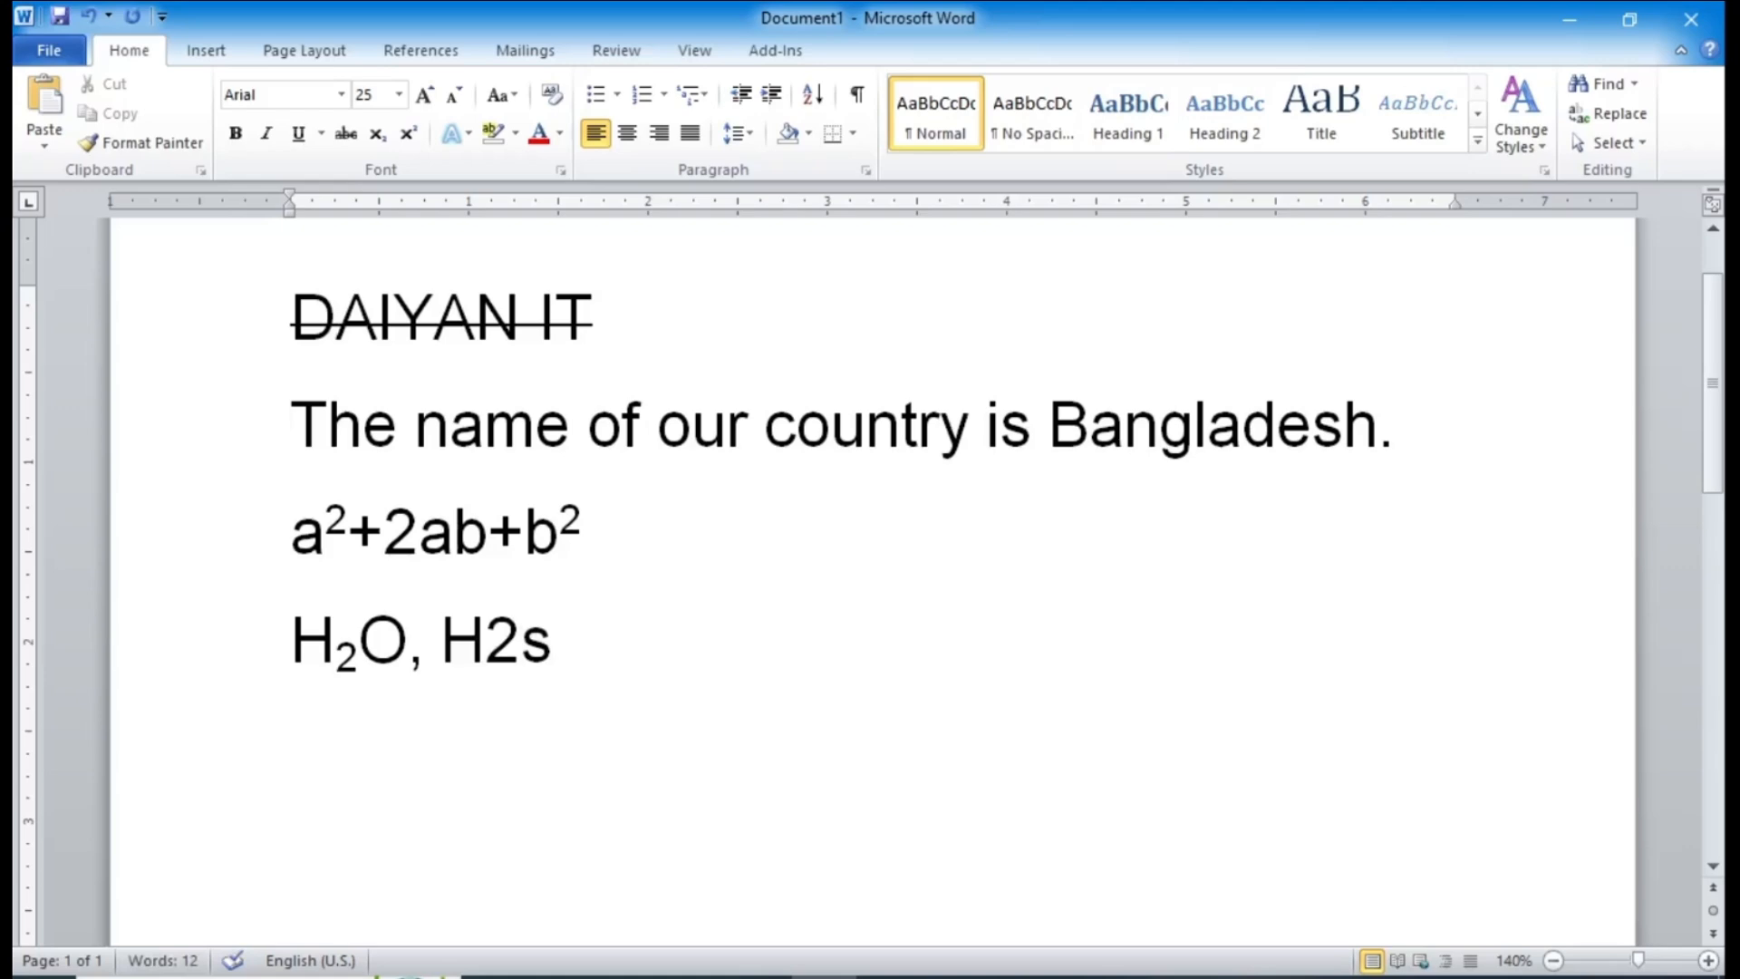
key("BackSpace")
type("SO4")
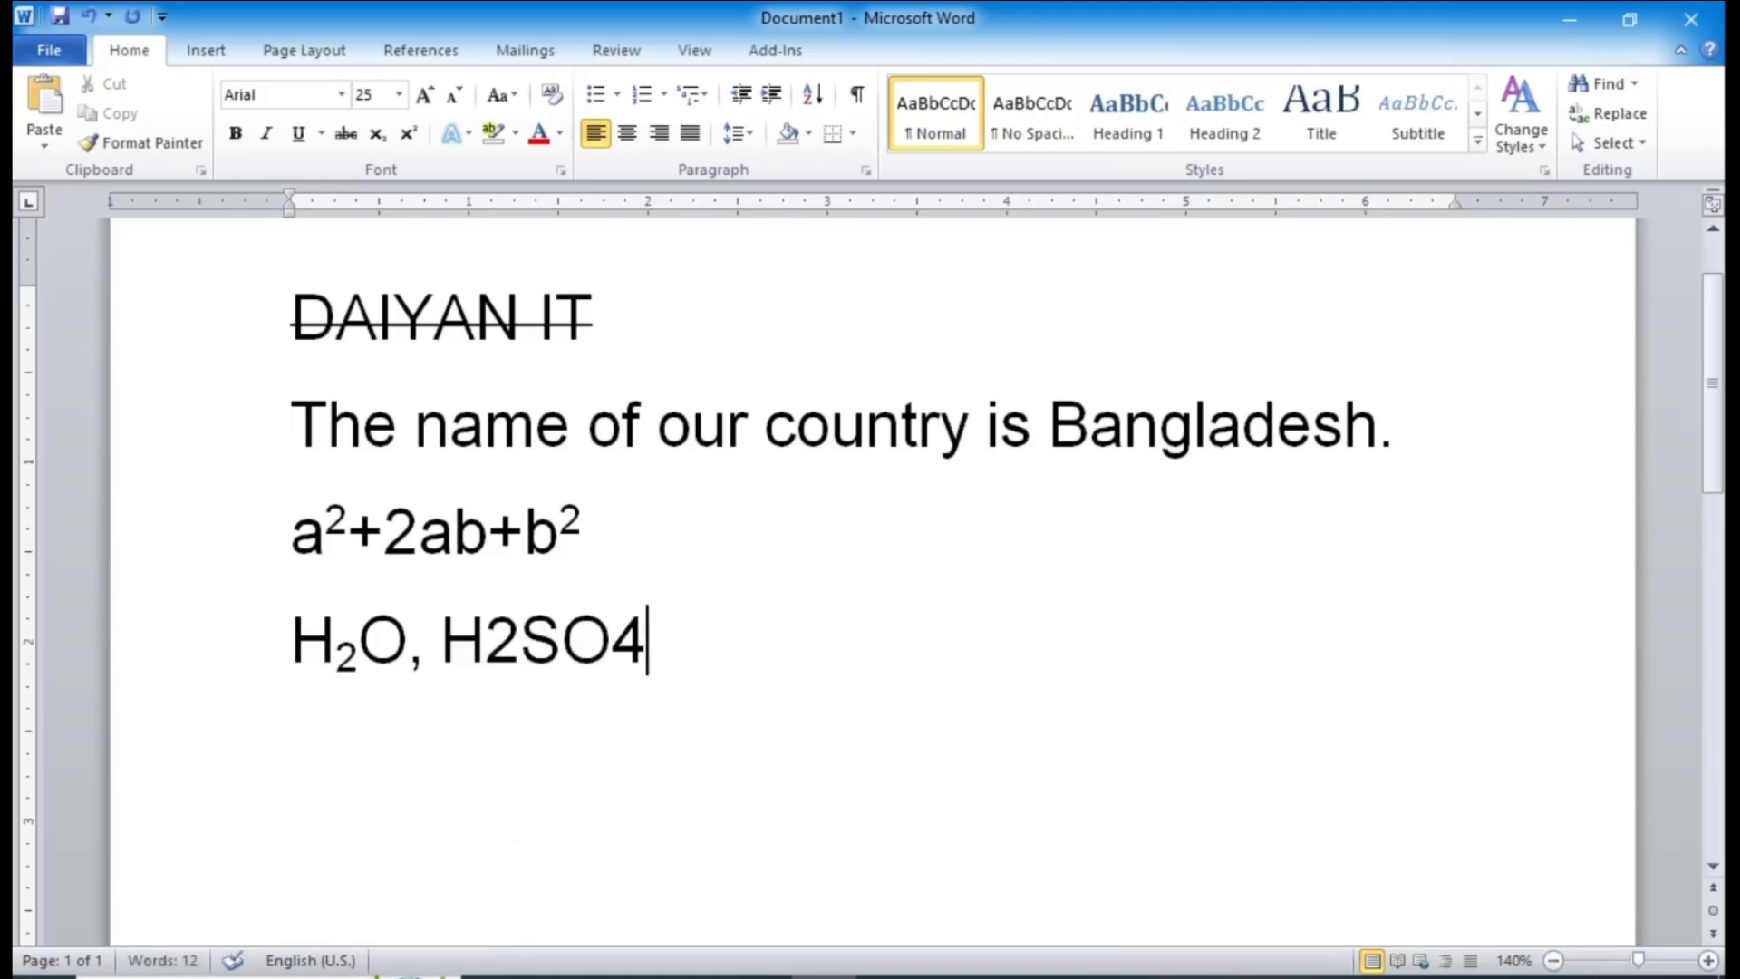
Step: Make the 2 and the 4 in H2SO4 subscript together, and switch subscript off for further text
left_click_drag(485, 643, 636, 638)
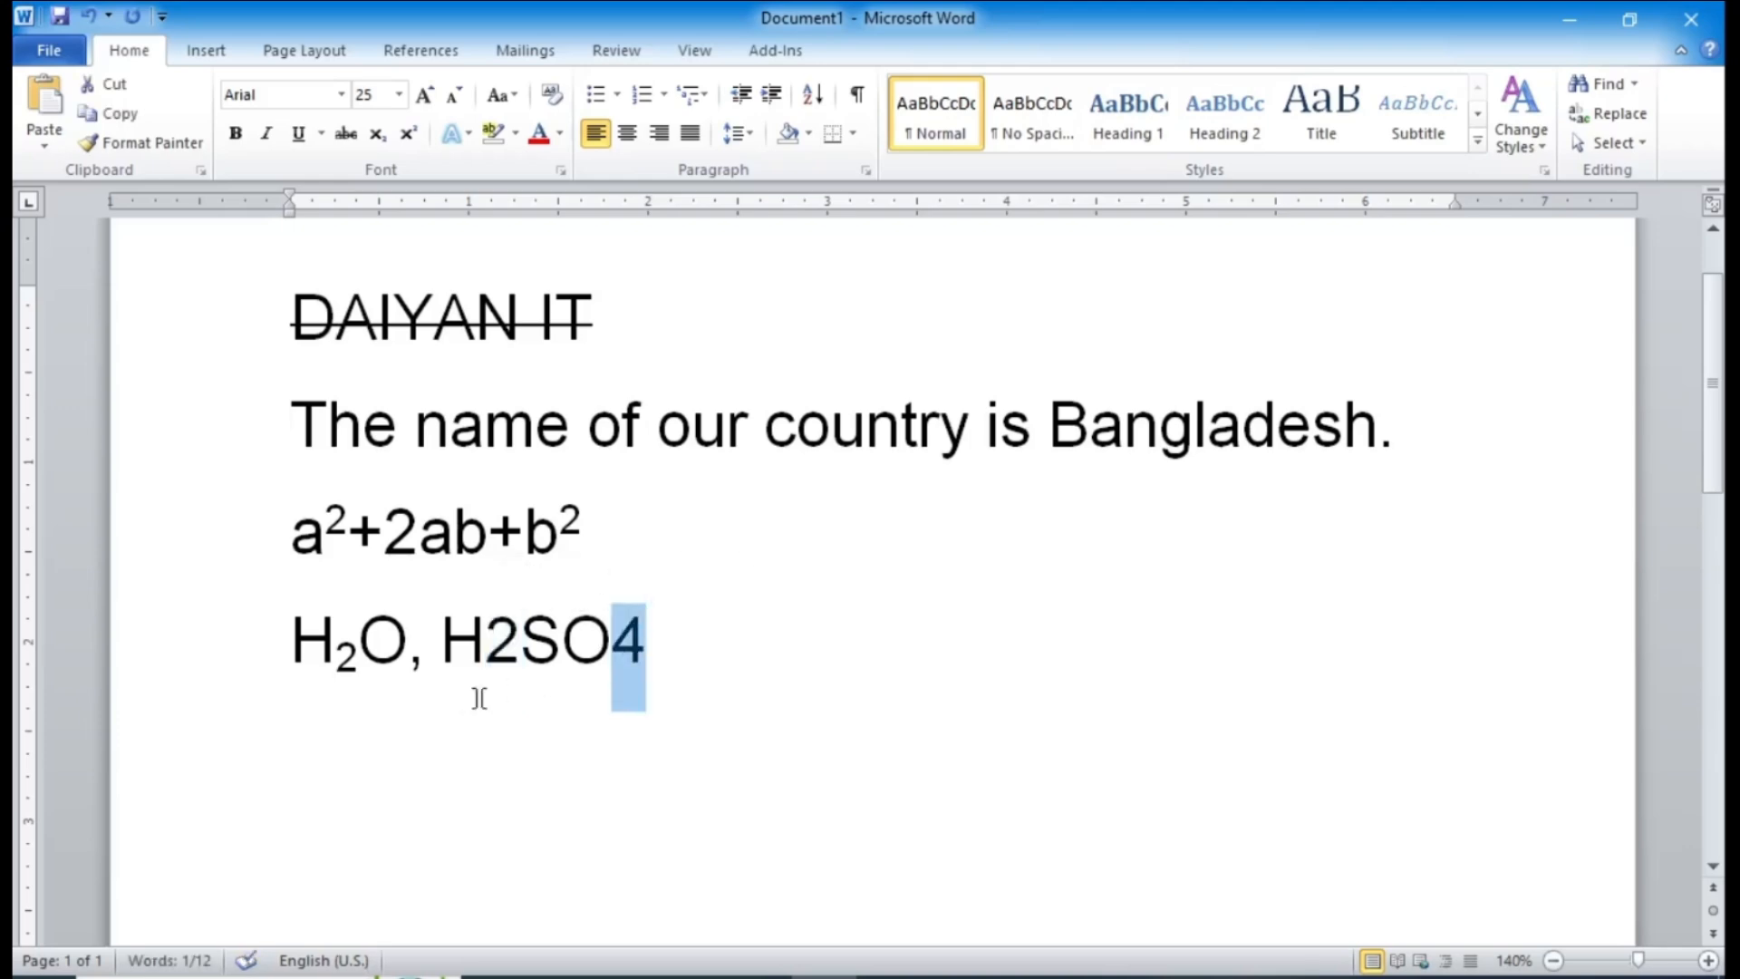
left_click(440, 639)
left_click_drag(486, 641, 520, 643)
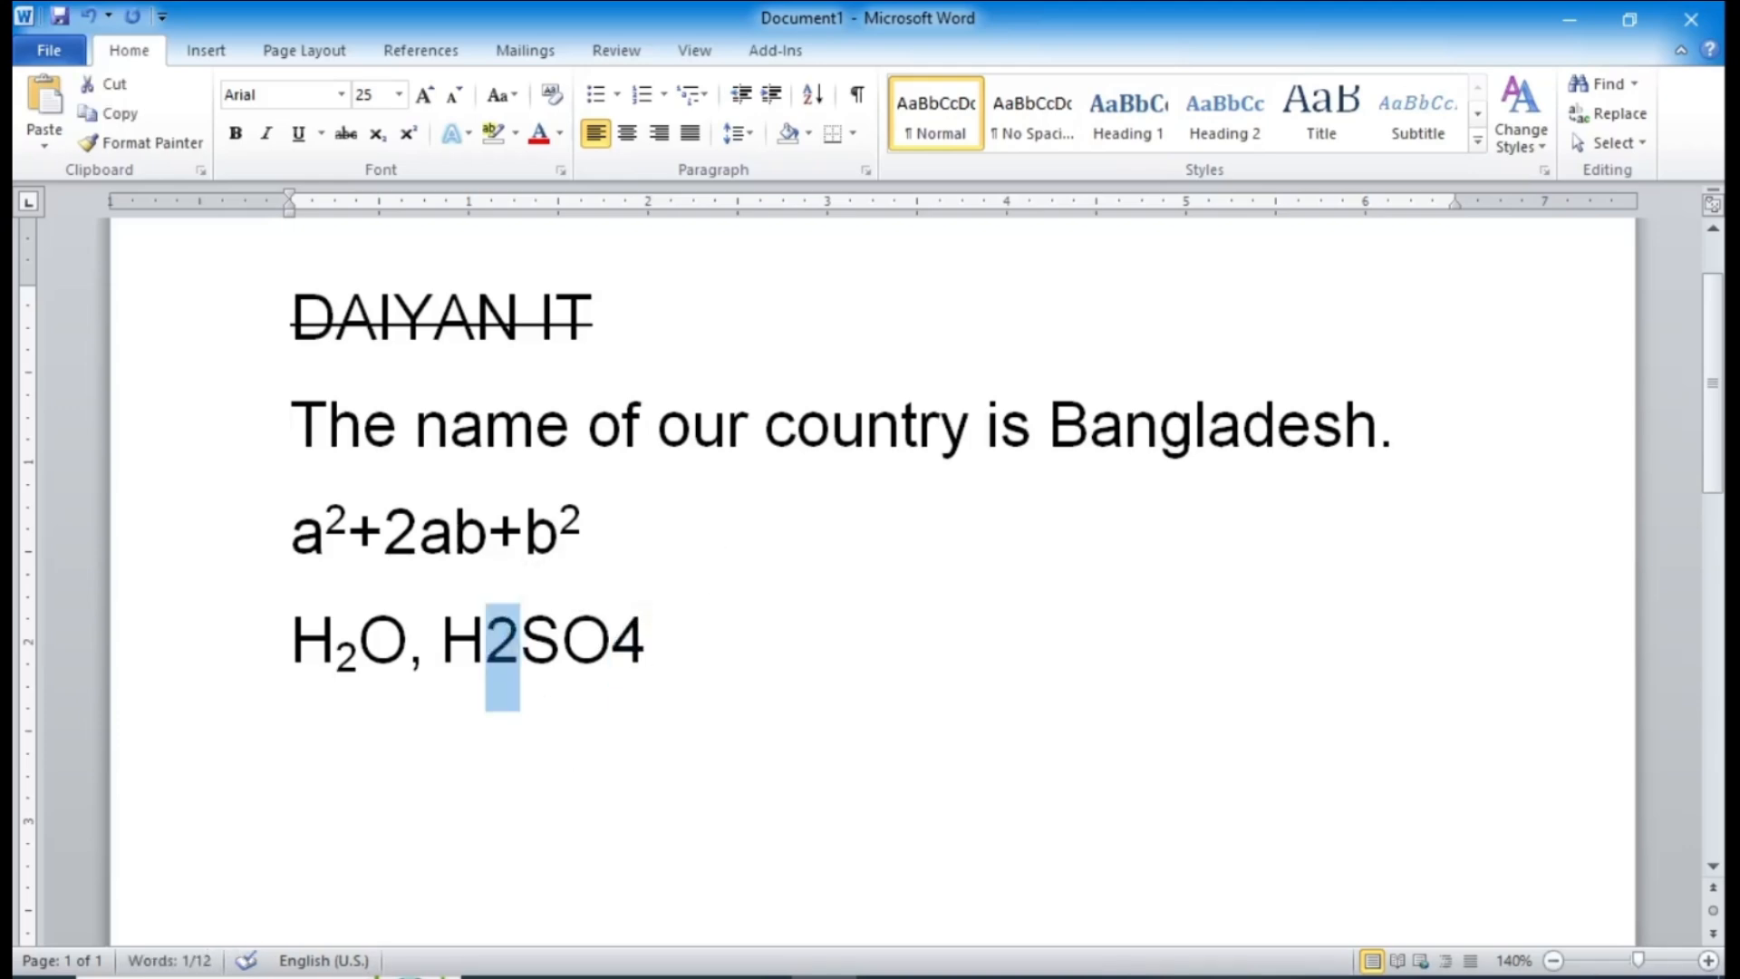
left_click(563, 640)
left_click_drag(485, 640, 511, 636)
left_click_drag(609, 640, 645, 643)
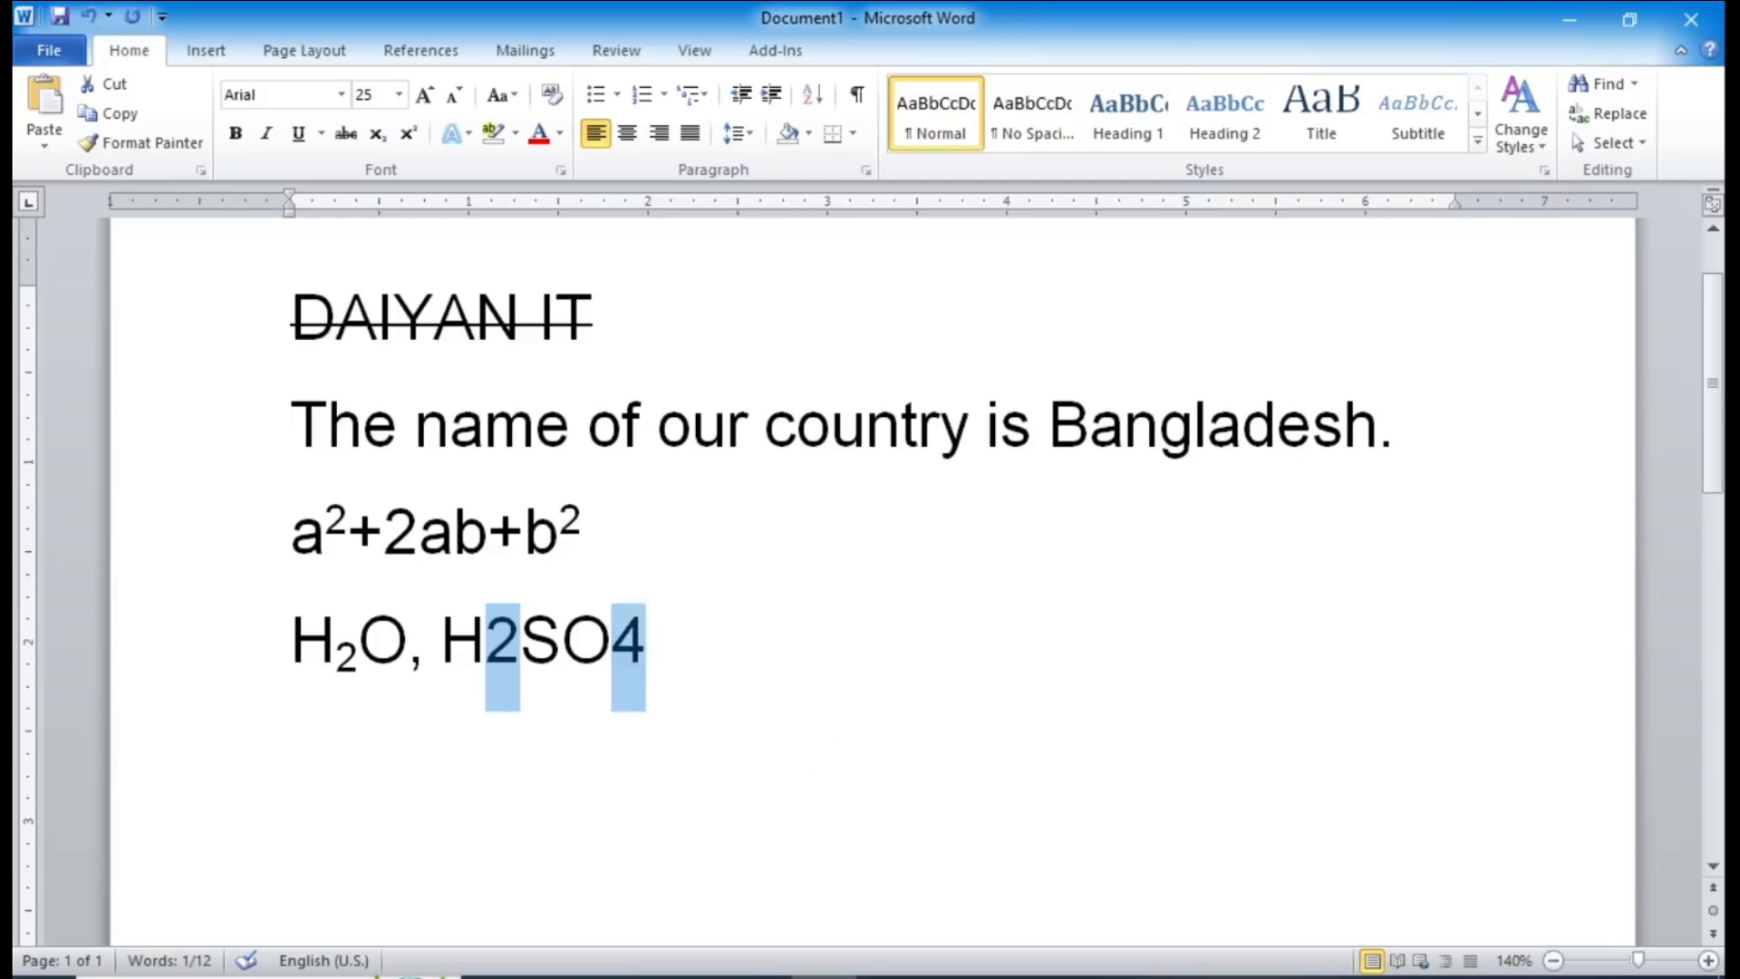
left_click(379, 136)
left_click(870, 649)
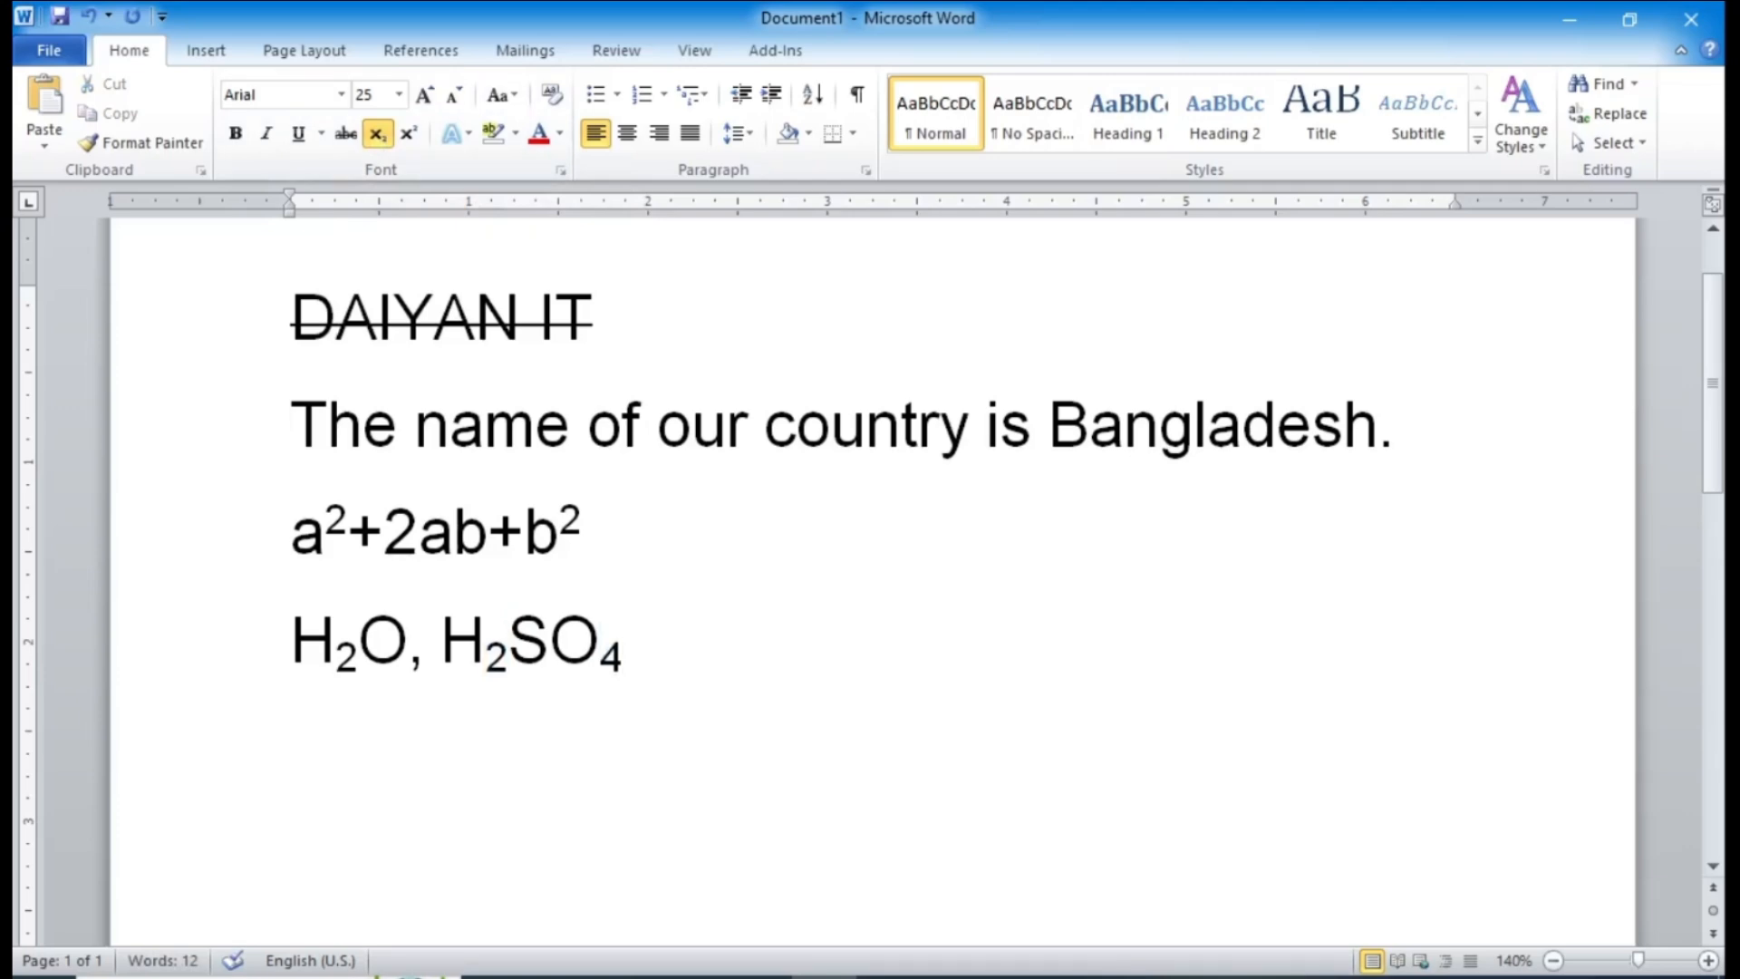
left_click(384, 138)
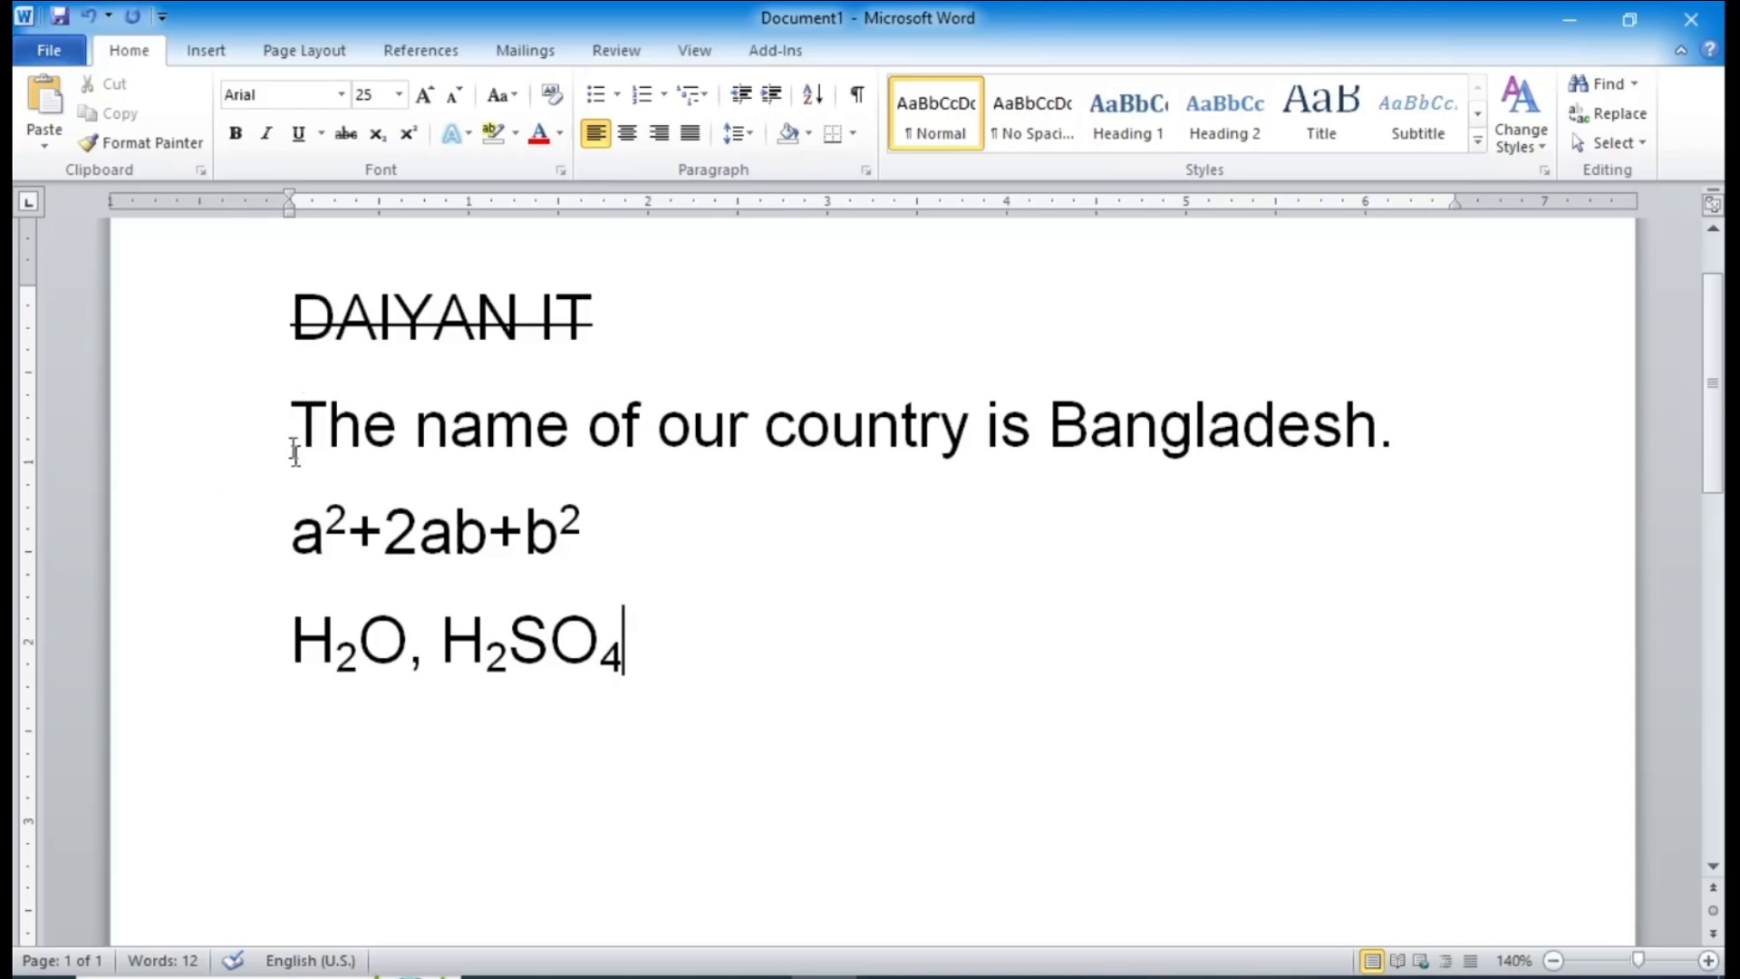
Step: Select the separate words "The" and "Bangladesh" at the same time, and clear the selection
left_click_drag(292, 412, 396, 413)
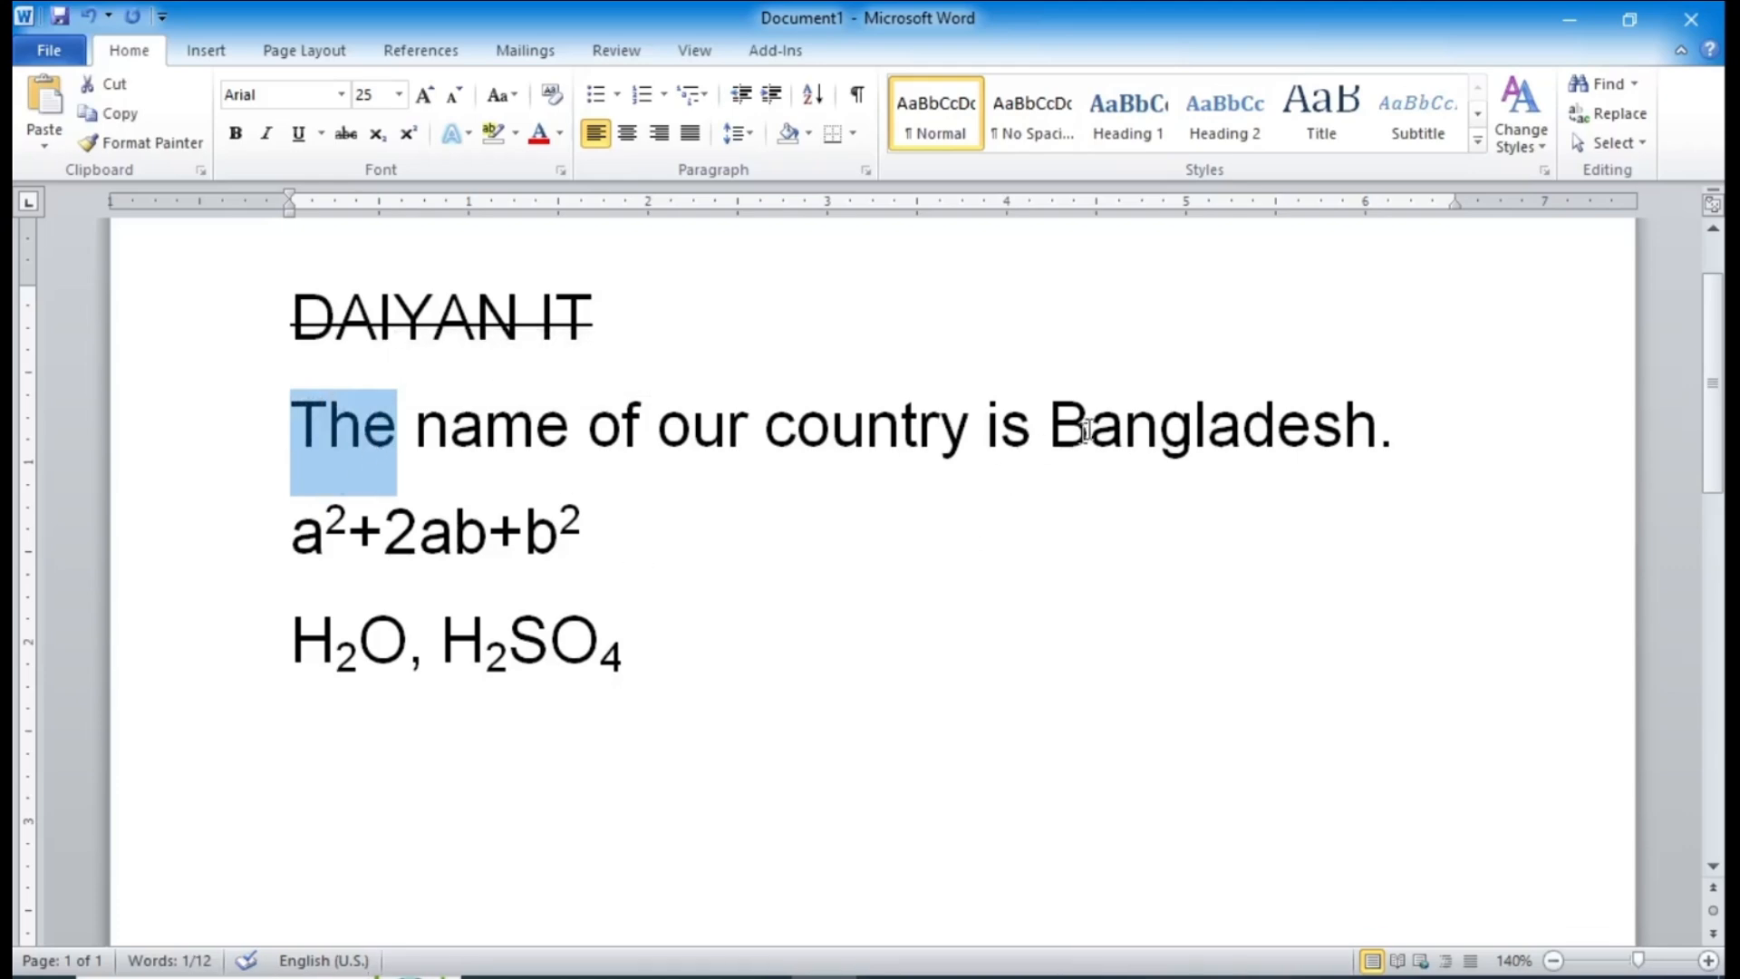
left_click_drag(1050, 424, 1378, 426)
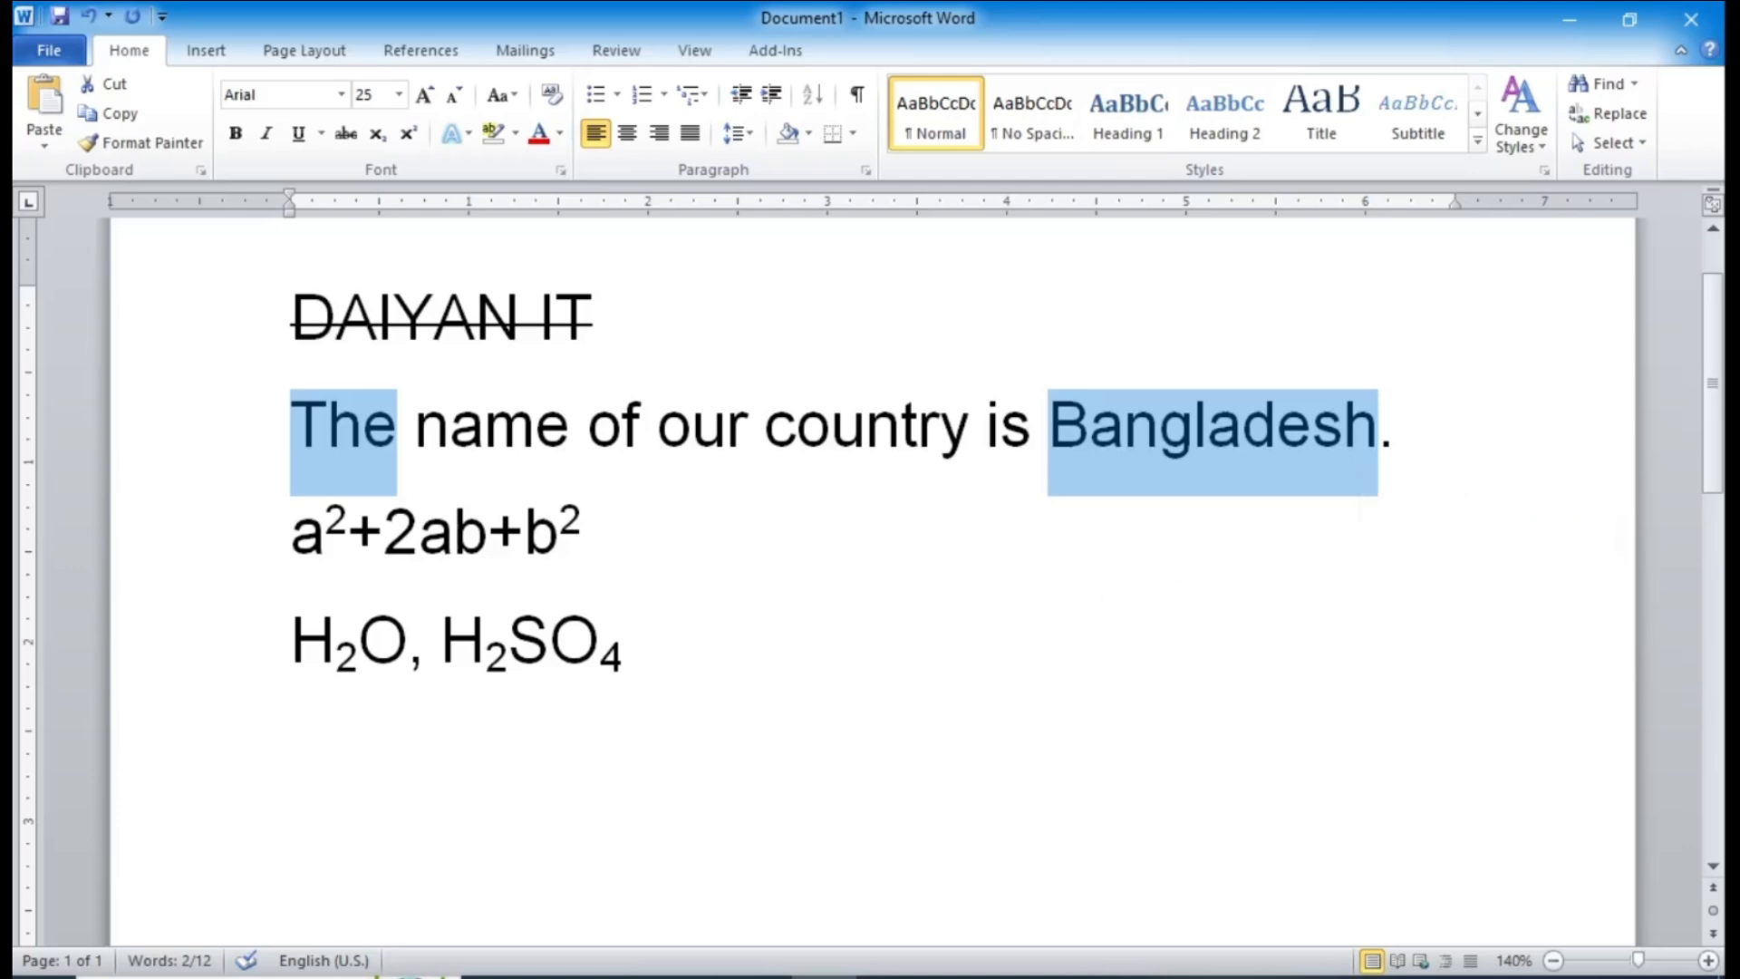
left_click(462, 711)
Step: Delete the algebraic expression, the chemical formulas line and the struck-through "DAIYAN IT" heading
left_click_drag(212, 549, 369, 796)
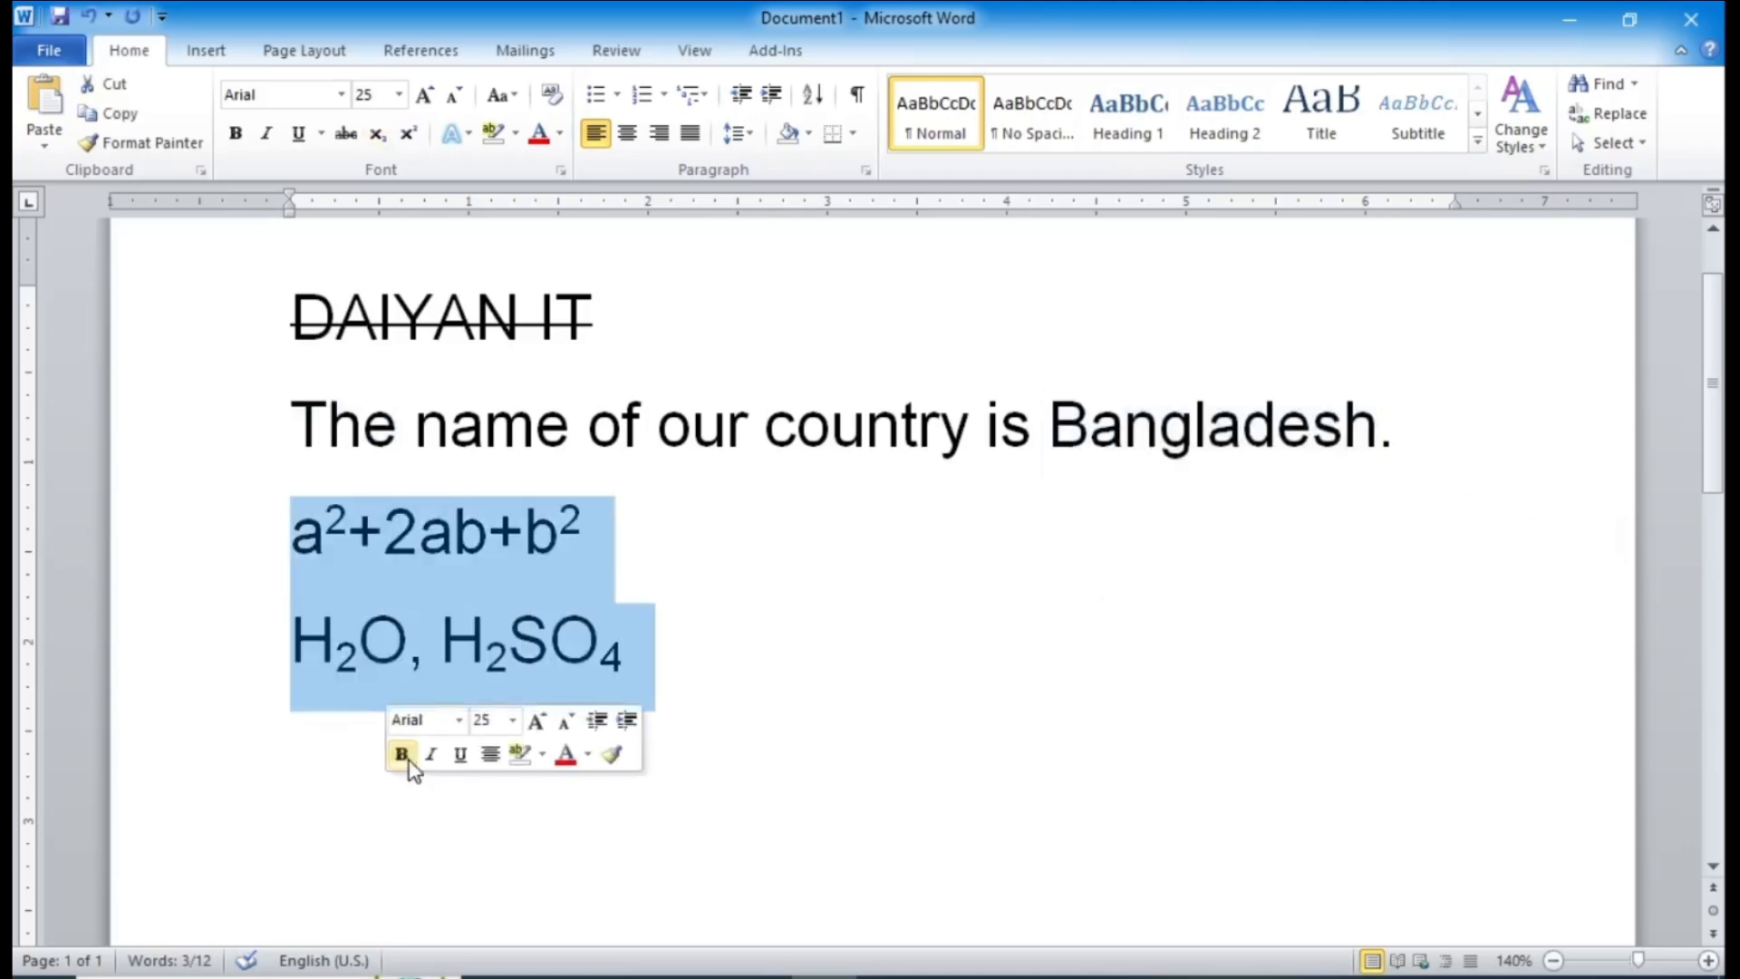
key("BackSpace")
left_click(167, 313)
key("BackSpace")
scroll(716, 616, "up", 2)
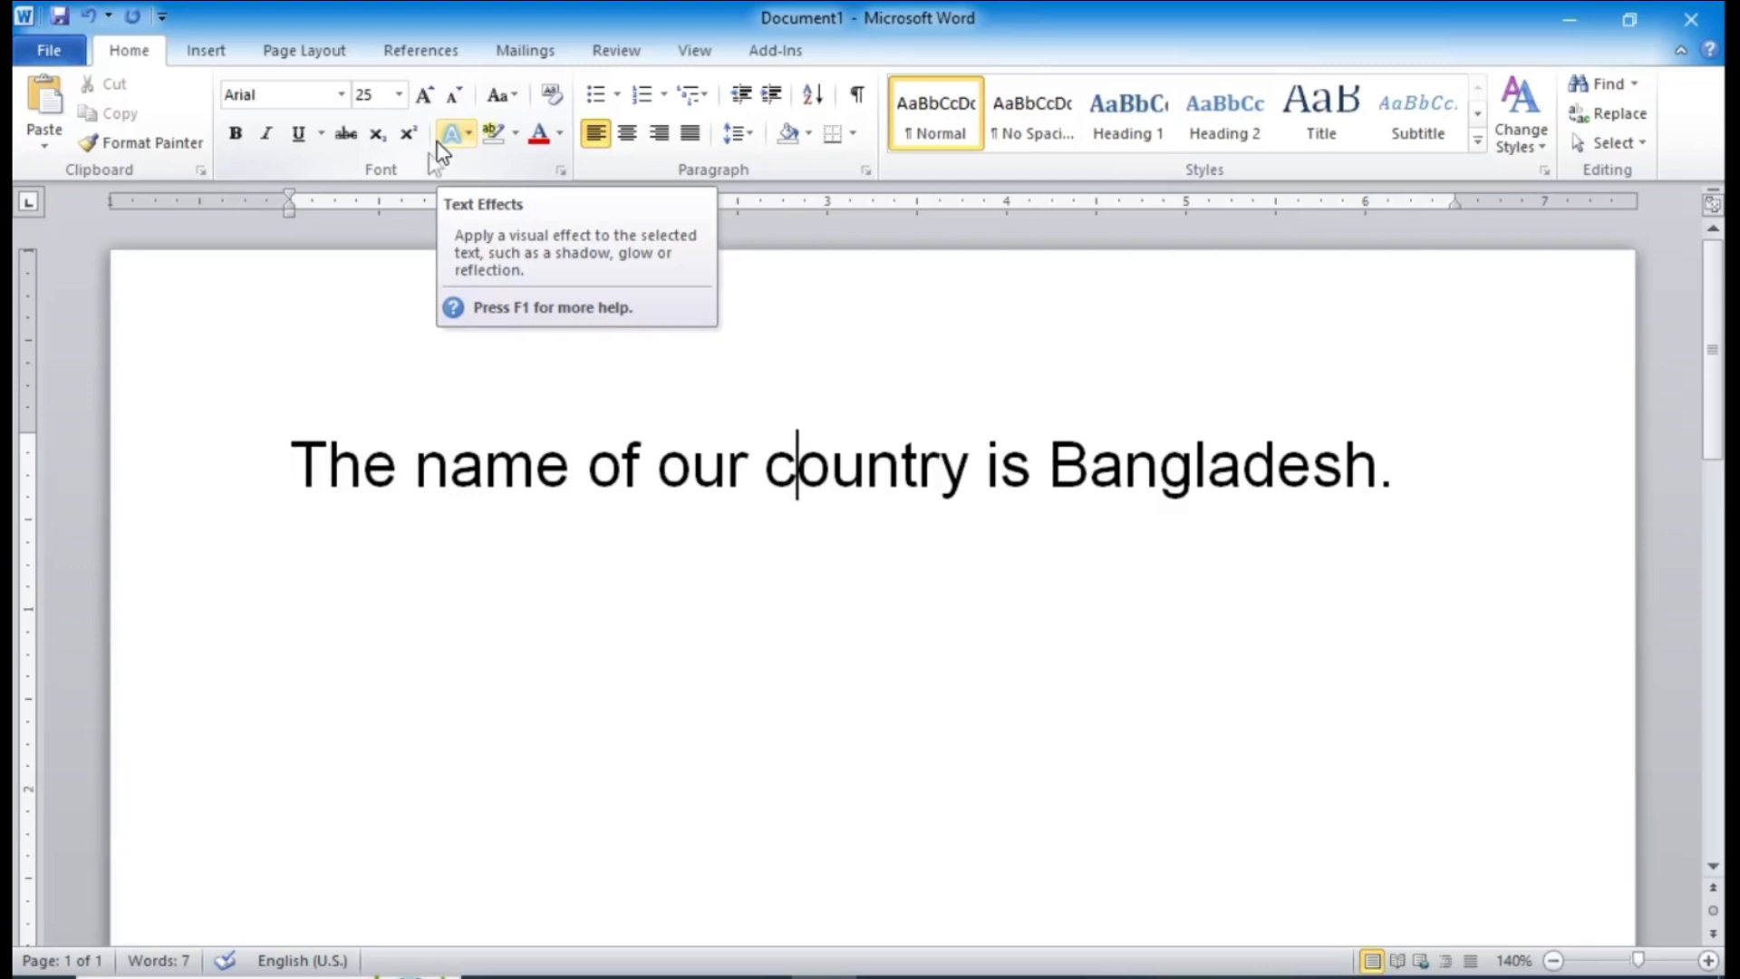
Step: Apply the orange-filled preset text effect from the last row of the gallery to "Bangladesh."
key("Right")
key("Right")
key("Right")
key("Right")
key("Right")
left_click_drag(1045, 467, 1391, 466)
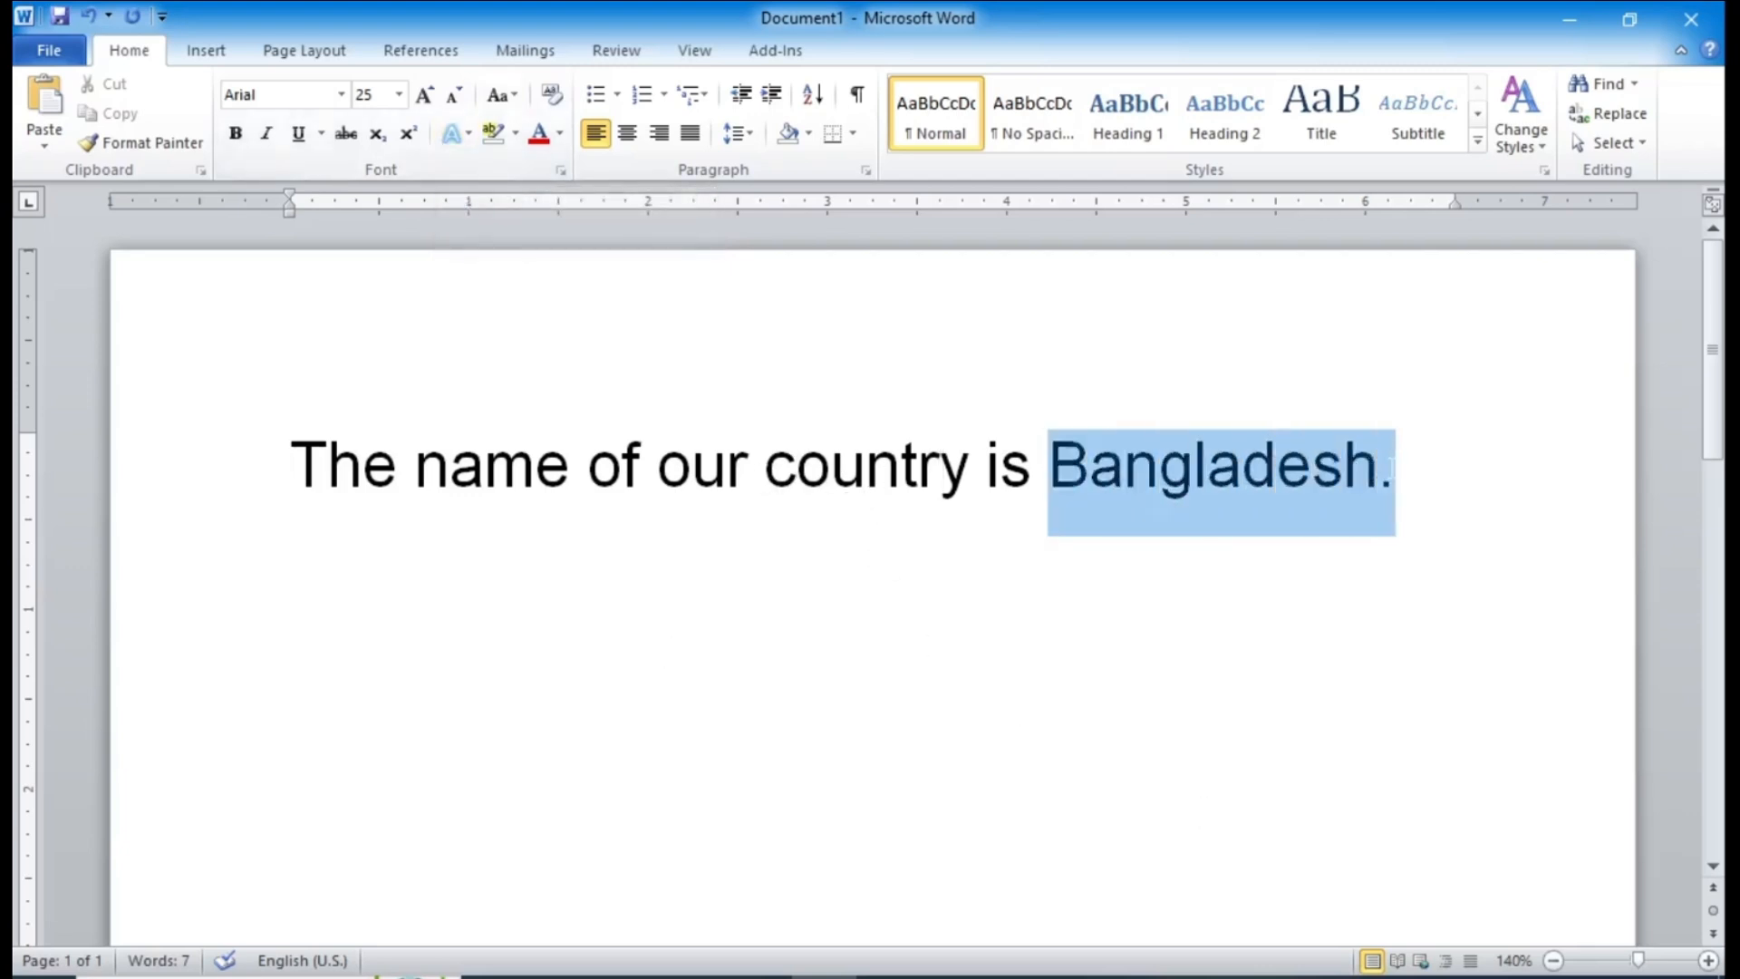
left_click(462, 134)
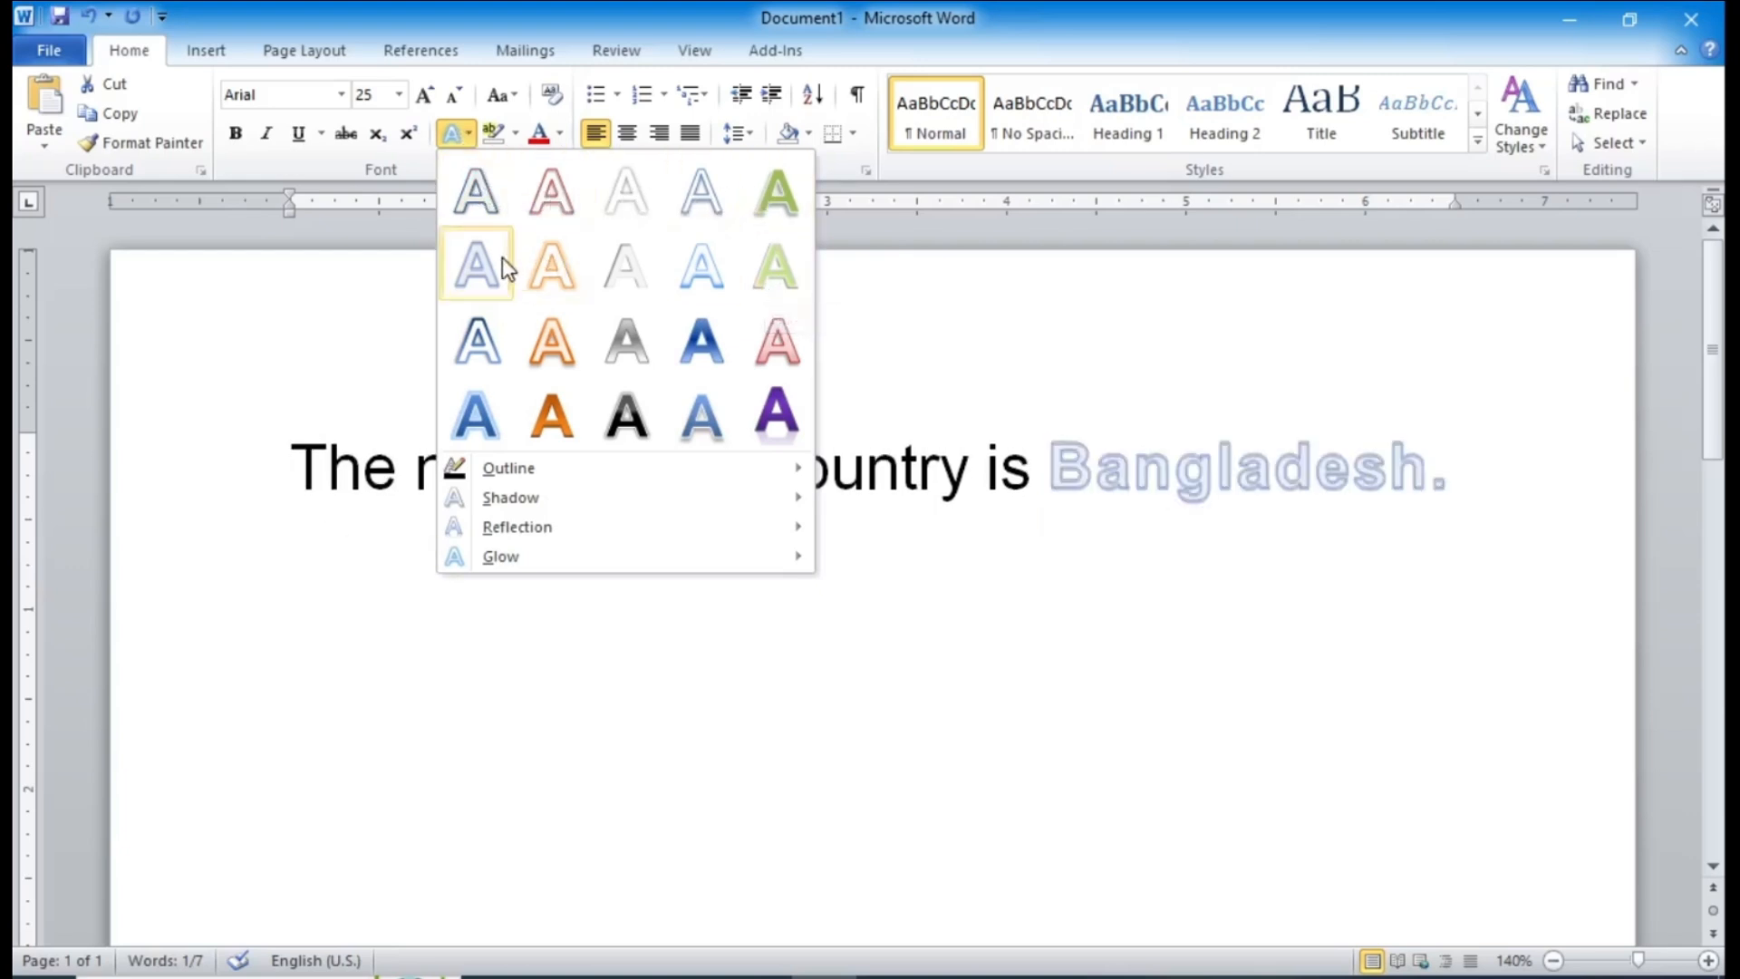
left_click(551, 415)
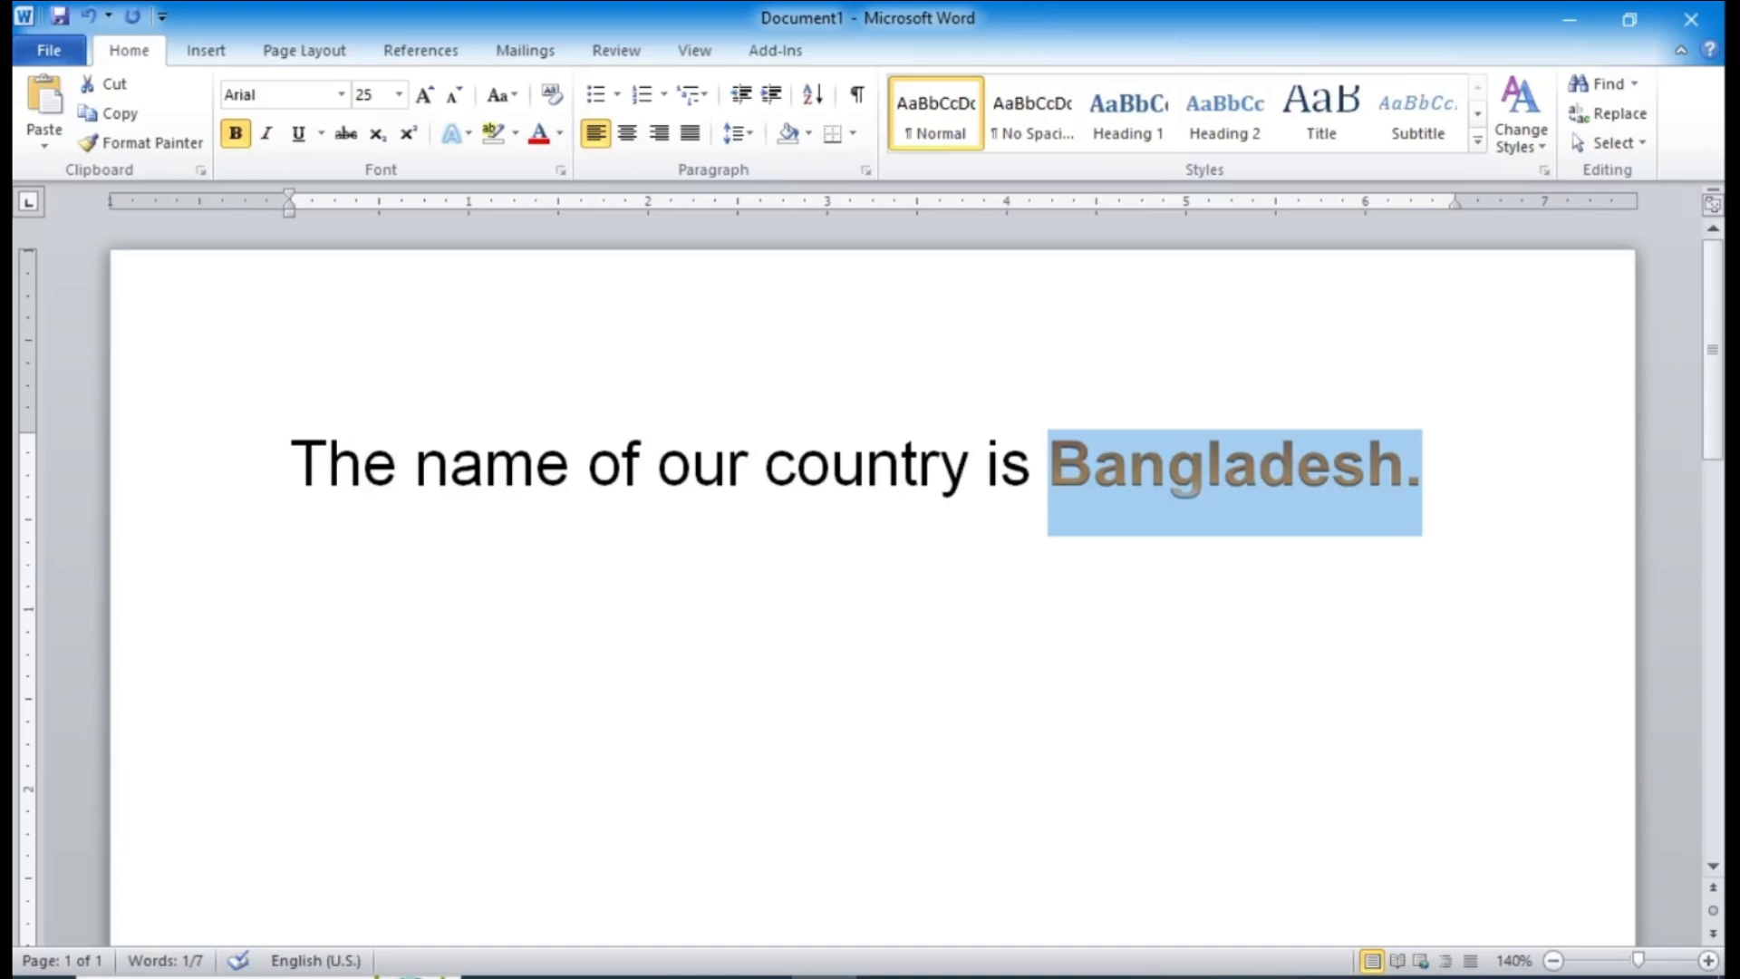
left_click(627, 775)
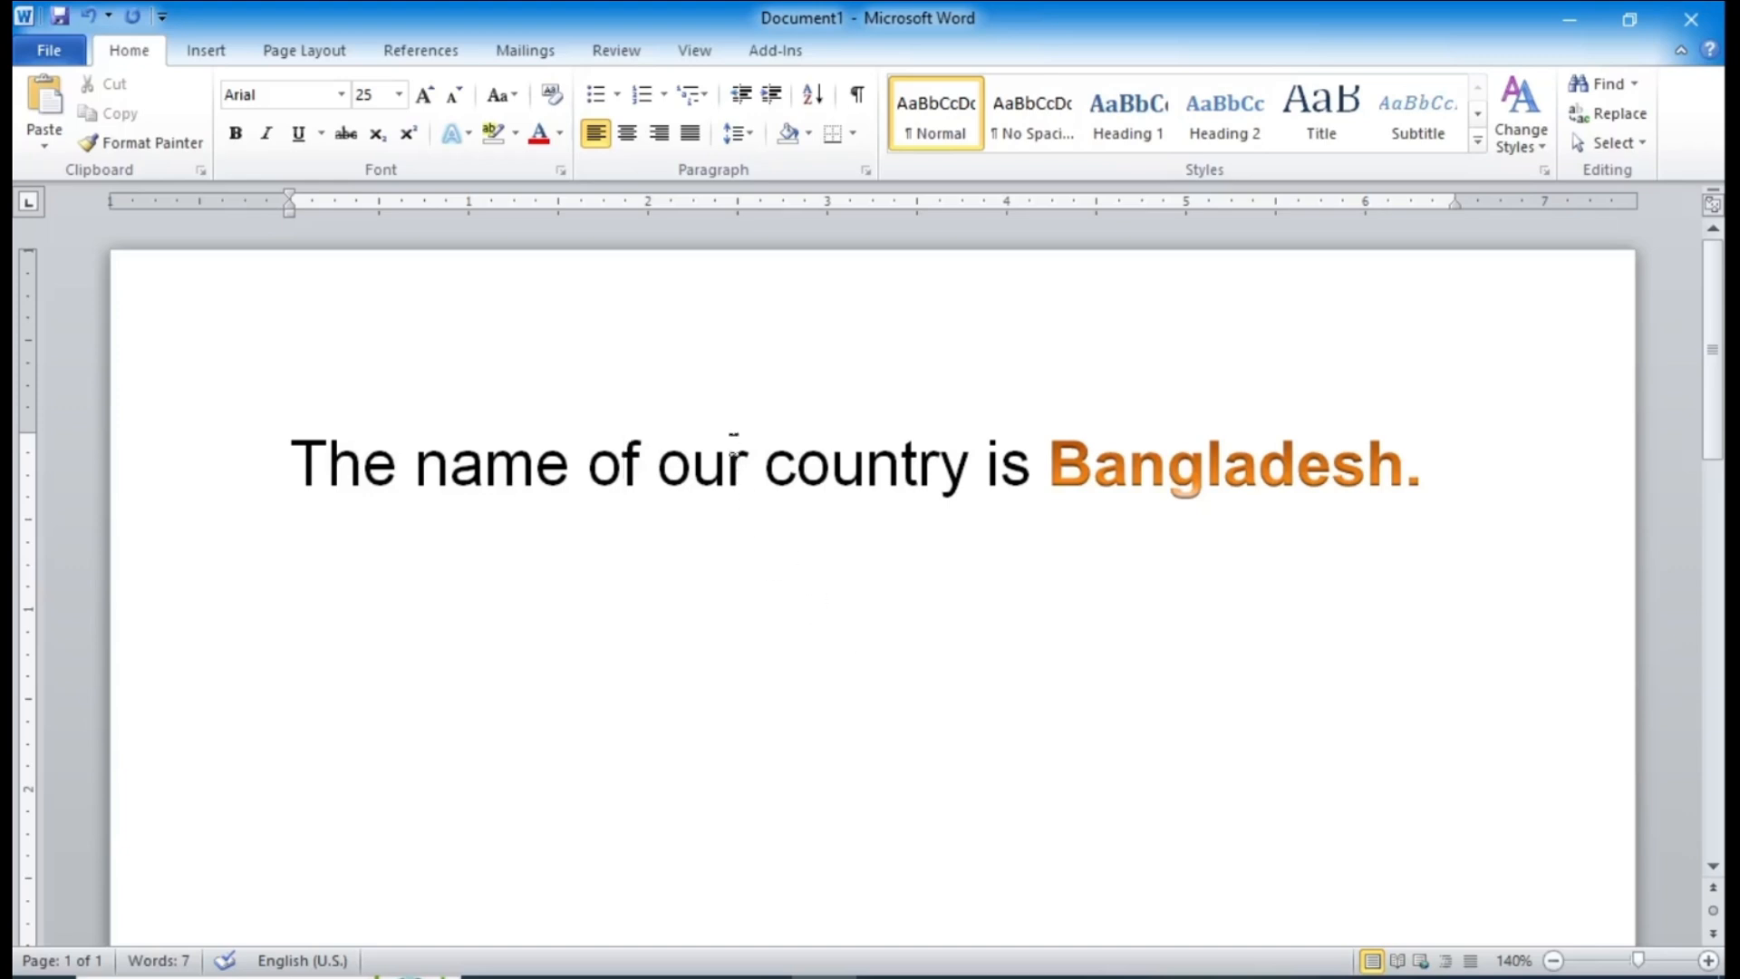
Step: Highlight the word "country" in bright green
left_click_drag(766, 462, 962, 482)
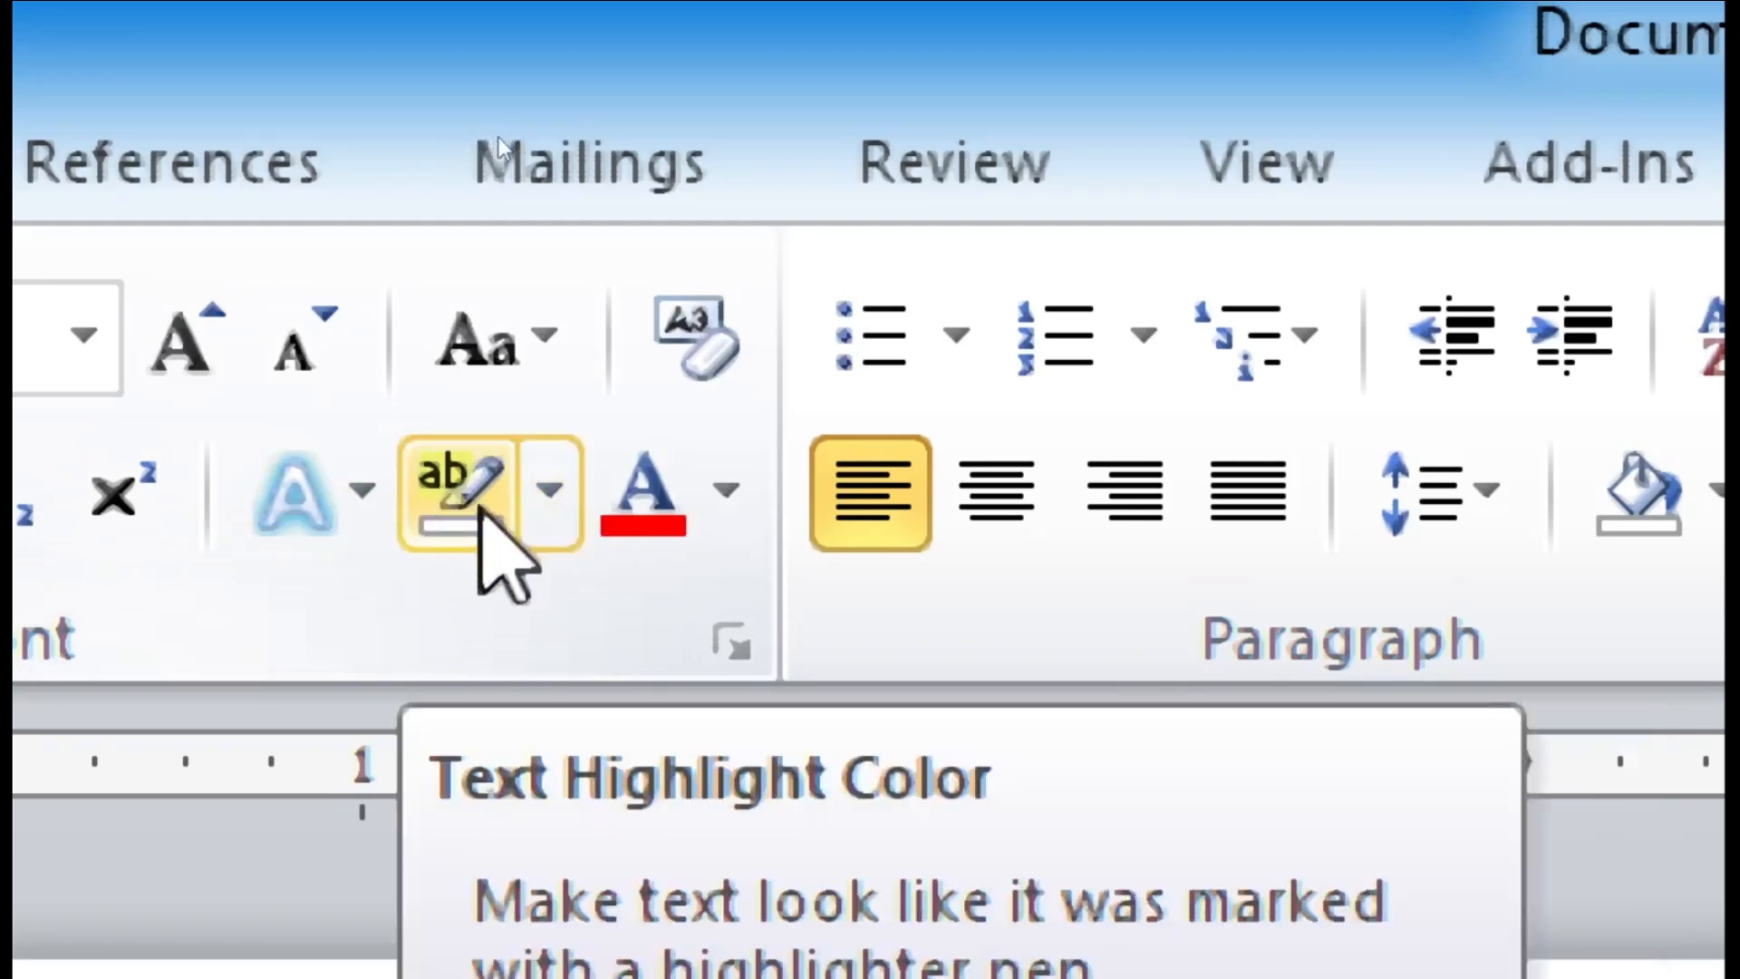
left_click(550, 493)
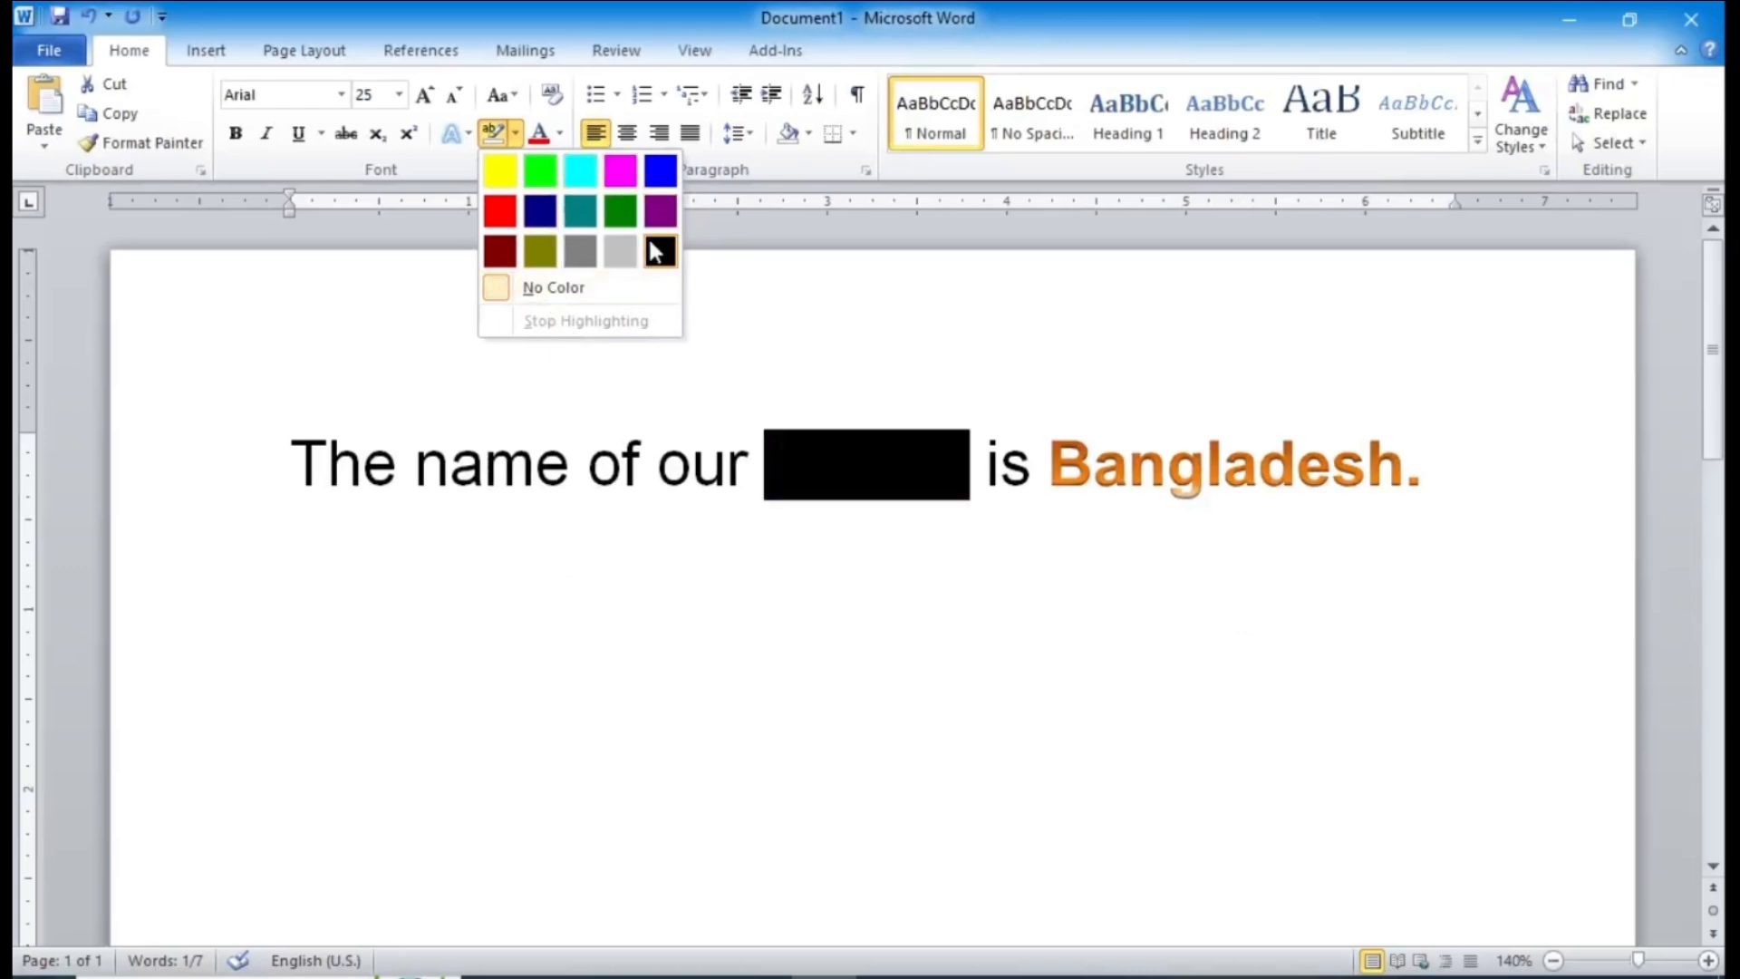
left_click(542, 172)
key("Right")
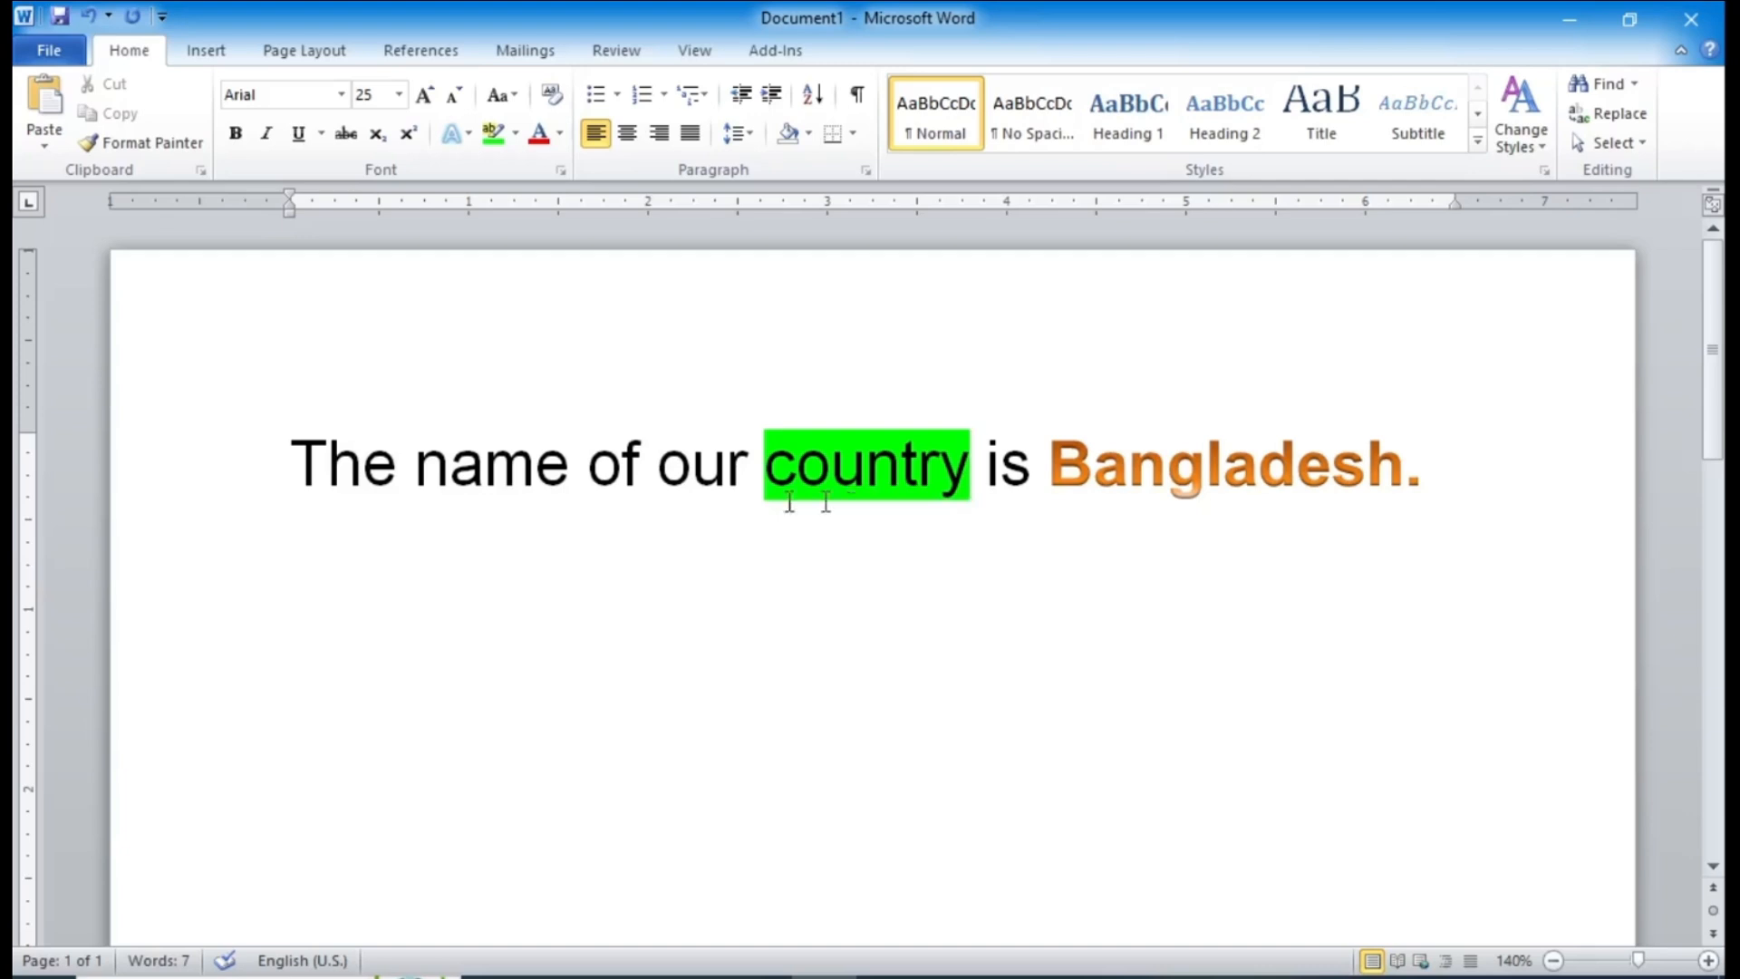
Step: Remove the highlight from the word "country" by setting it to No Color
left_click_drag(766, 524, 969, 523)
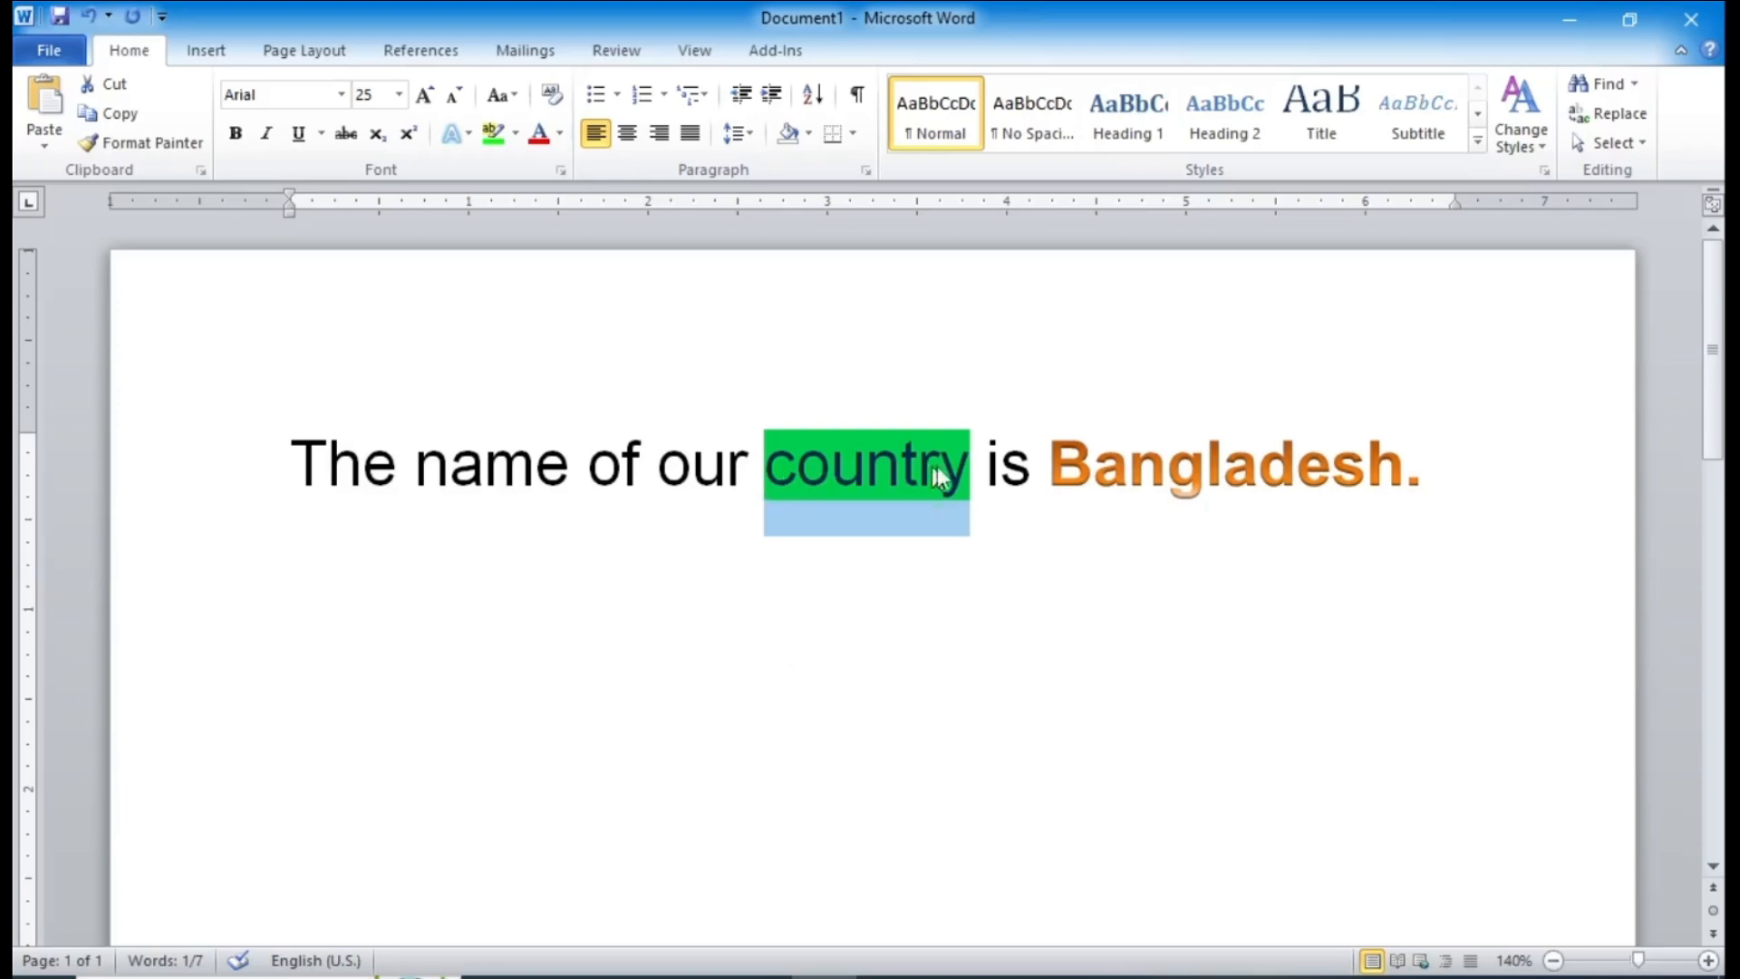
left_click(516, 136)
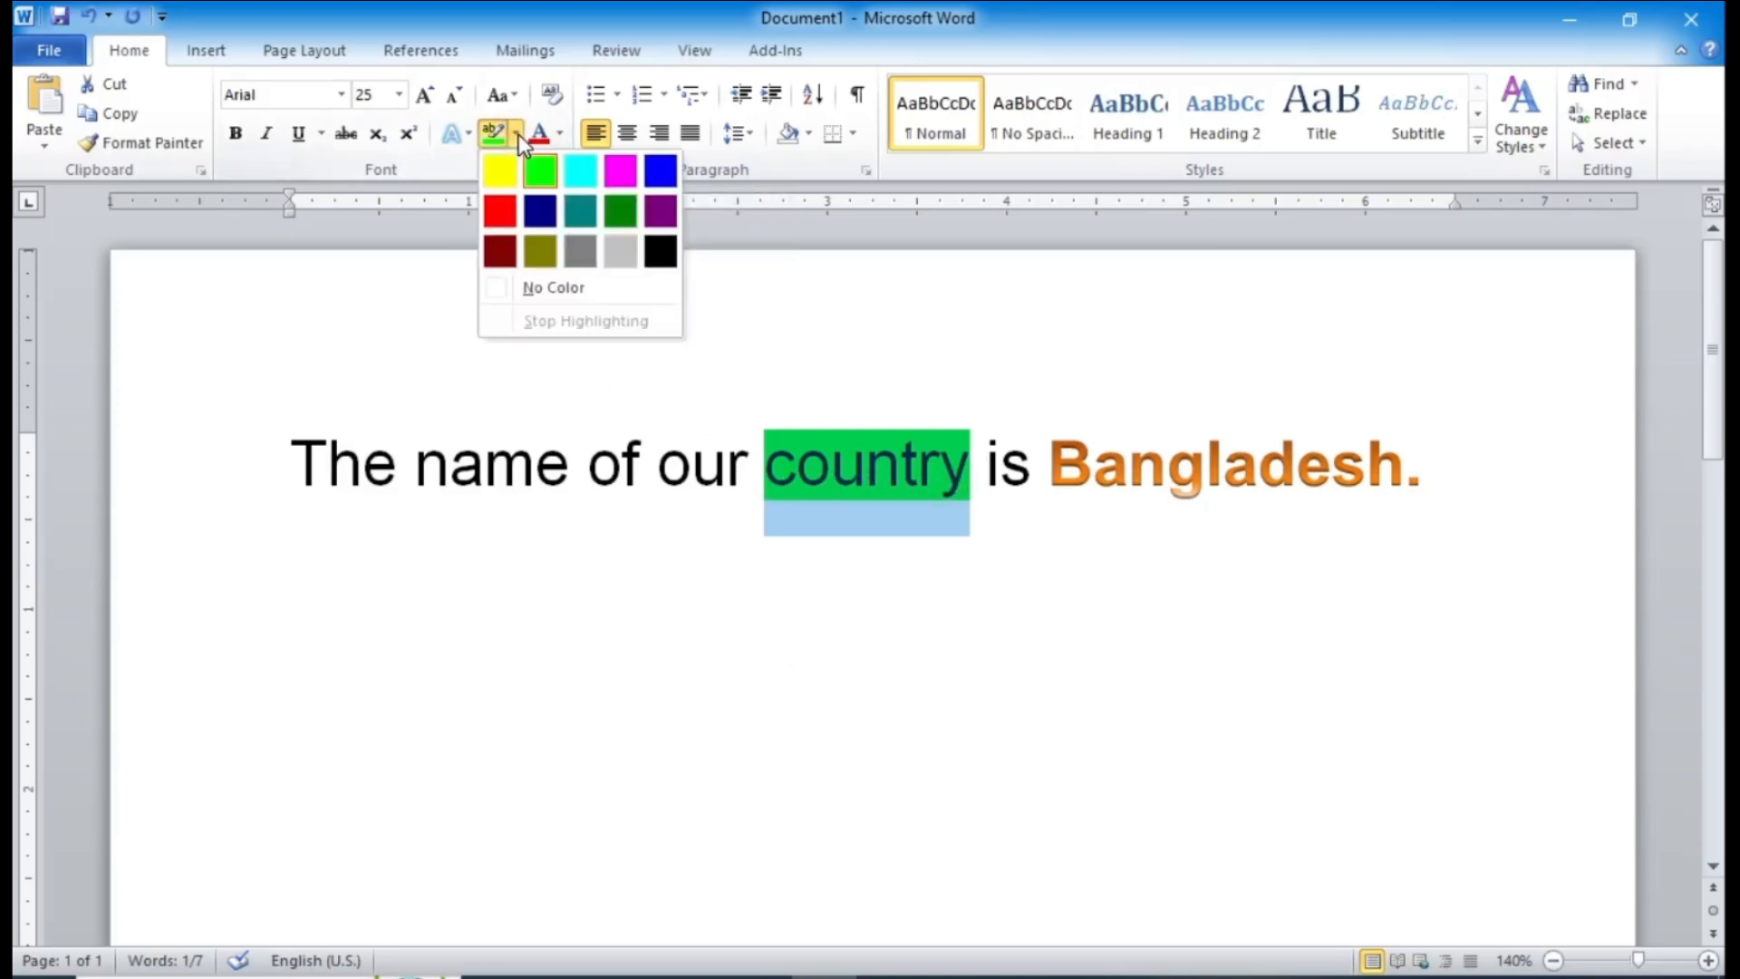
left_click(547, 290)
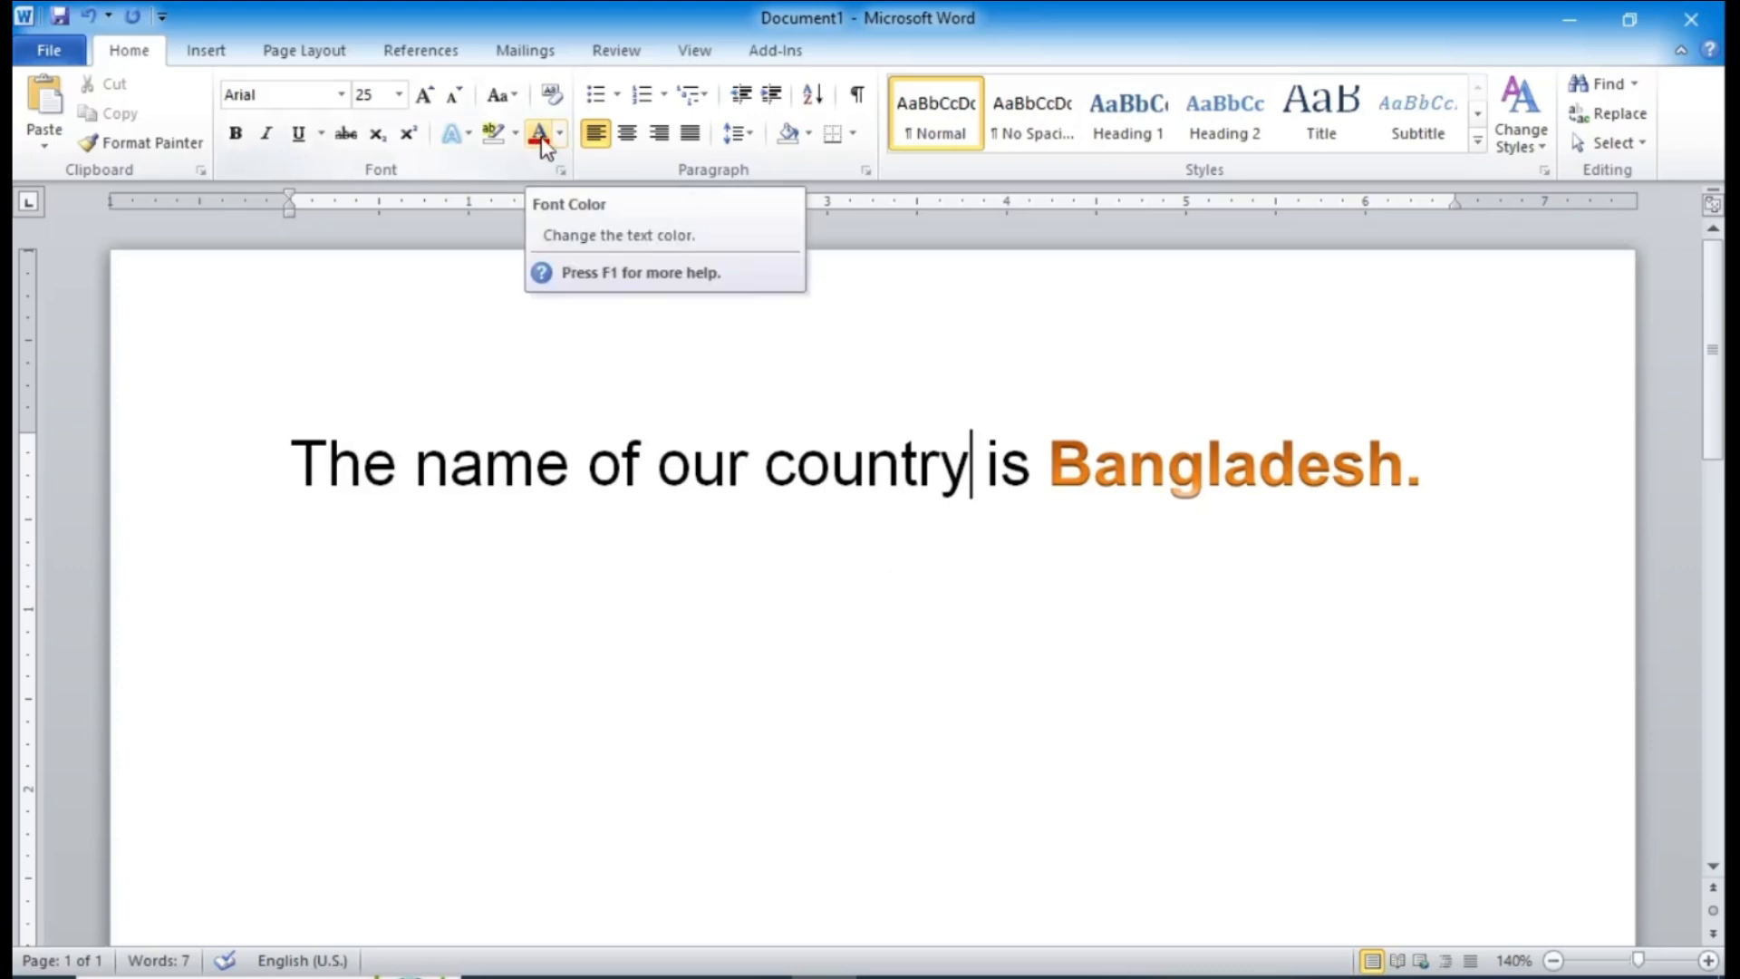
Step: Set the font color of "our country is" to the standard green
left_click_drag(657, 464, 1031, 464)
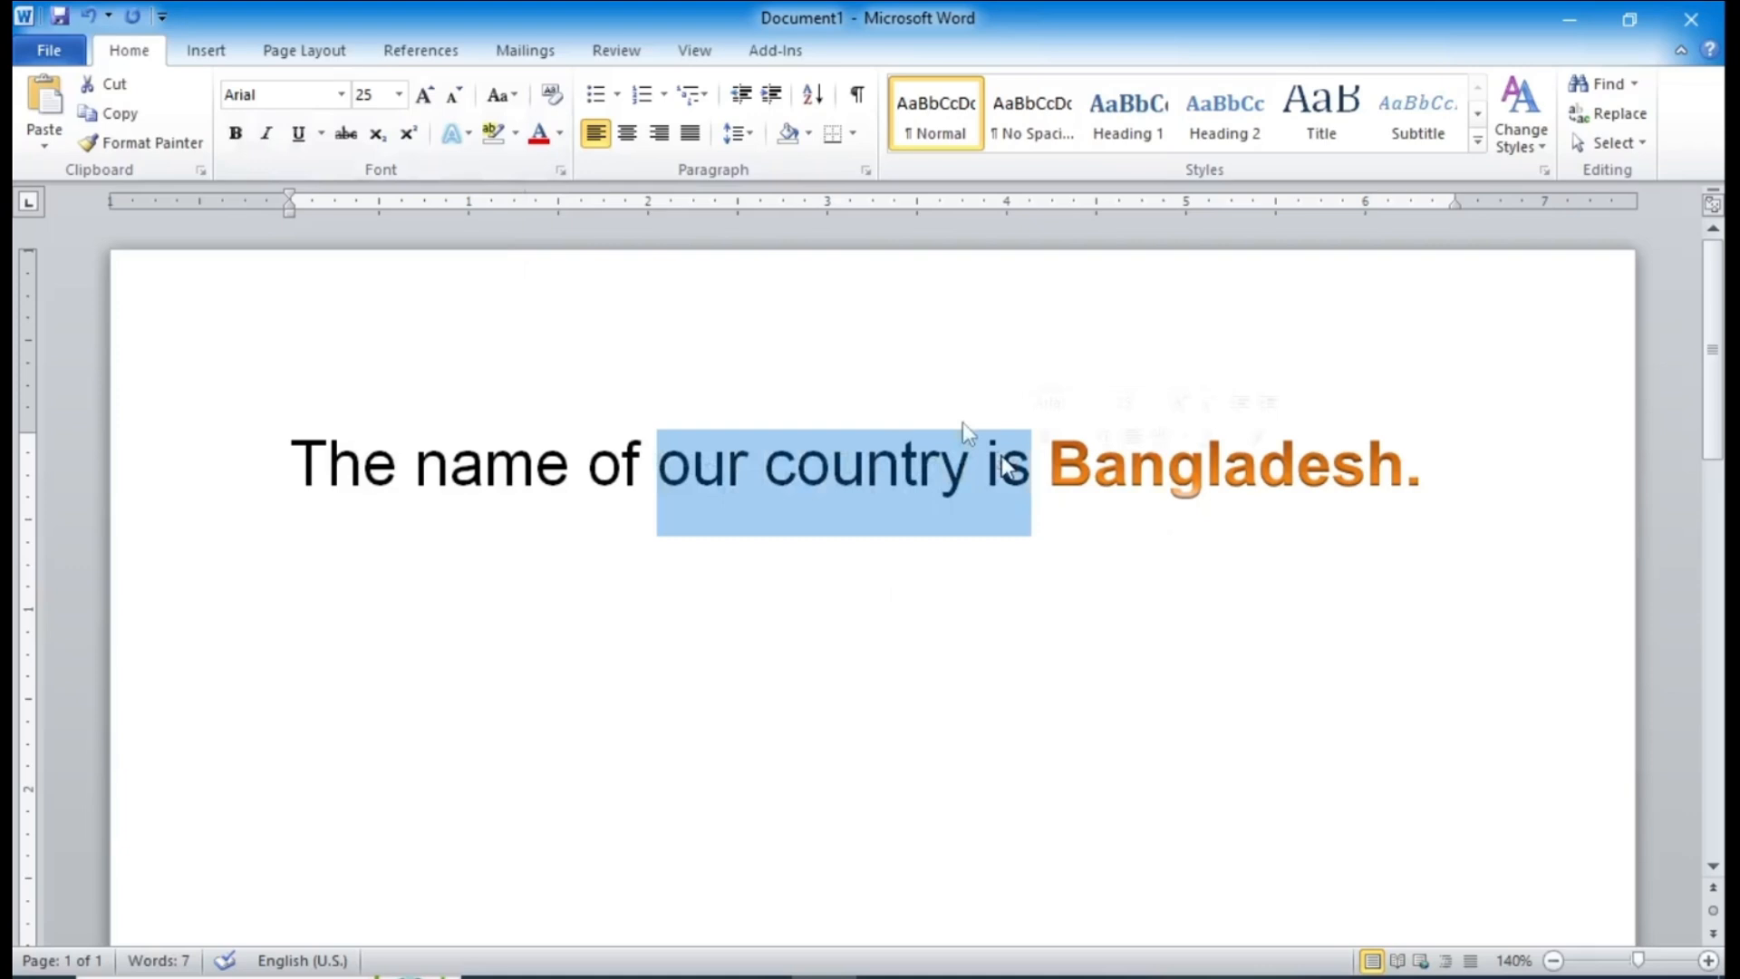
left_click(562, 135)
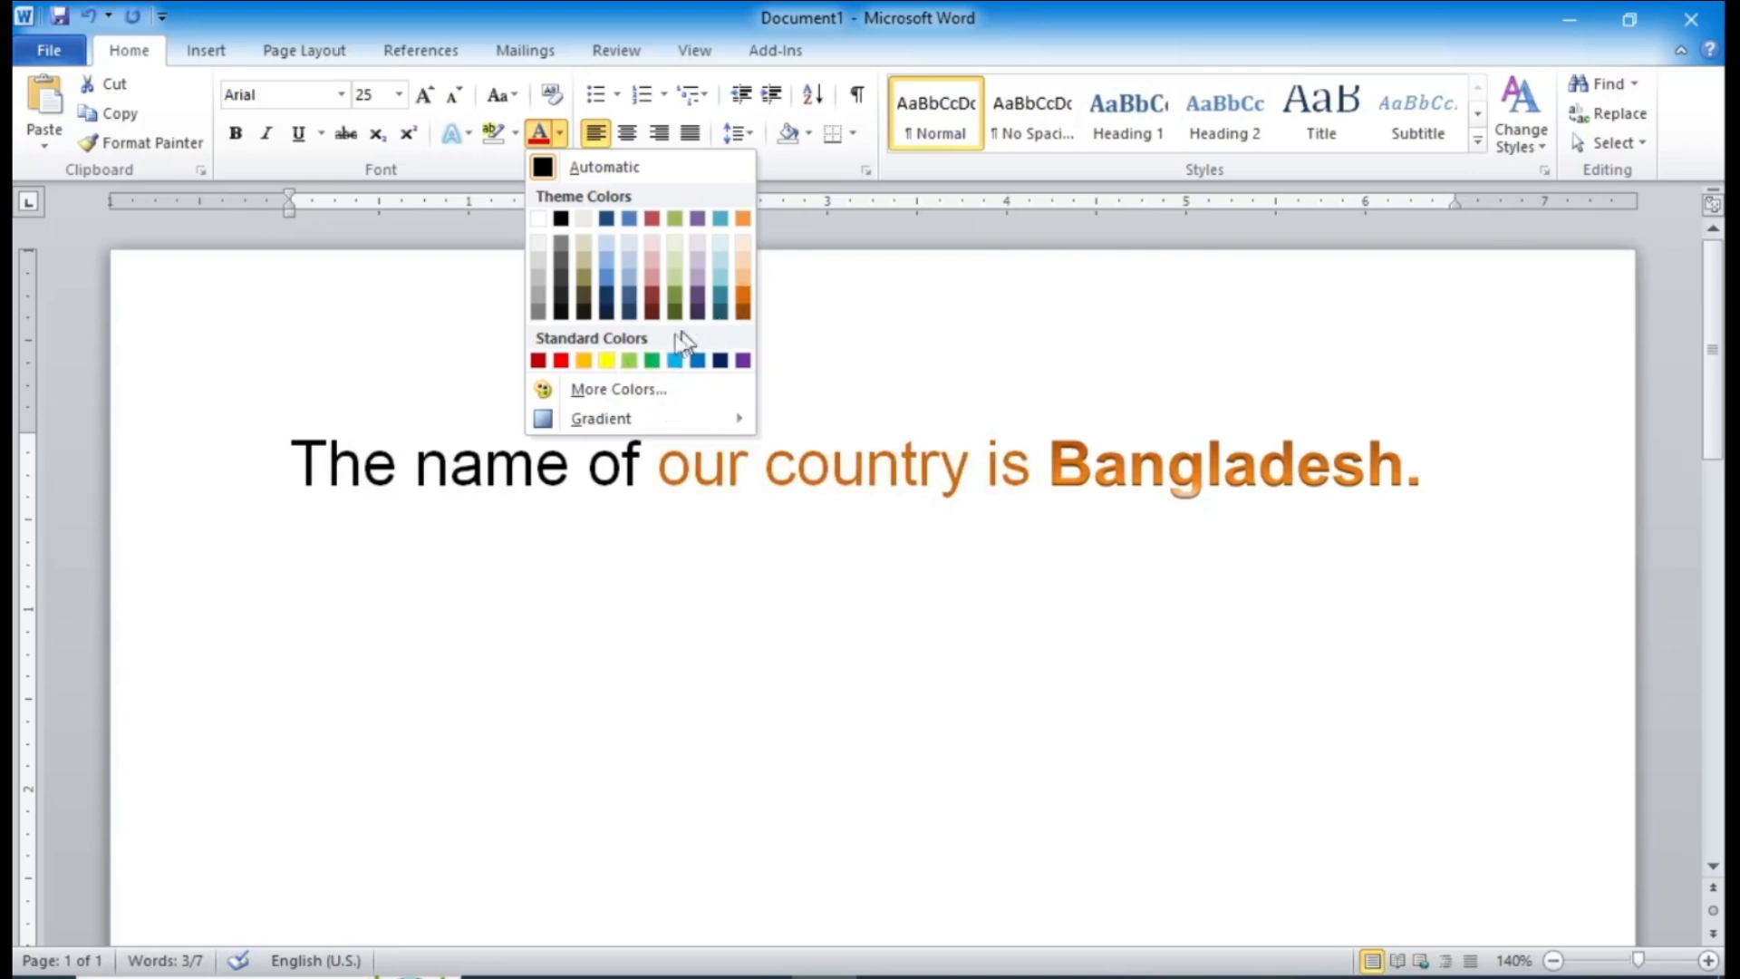
left_click(651, 360)
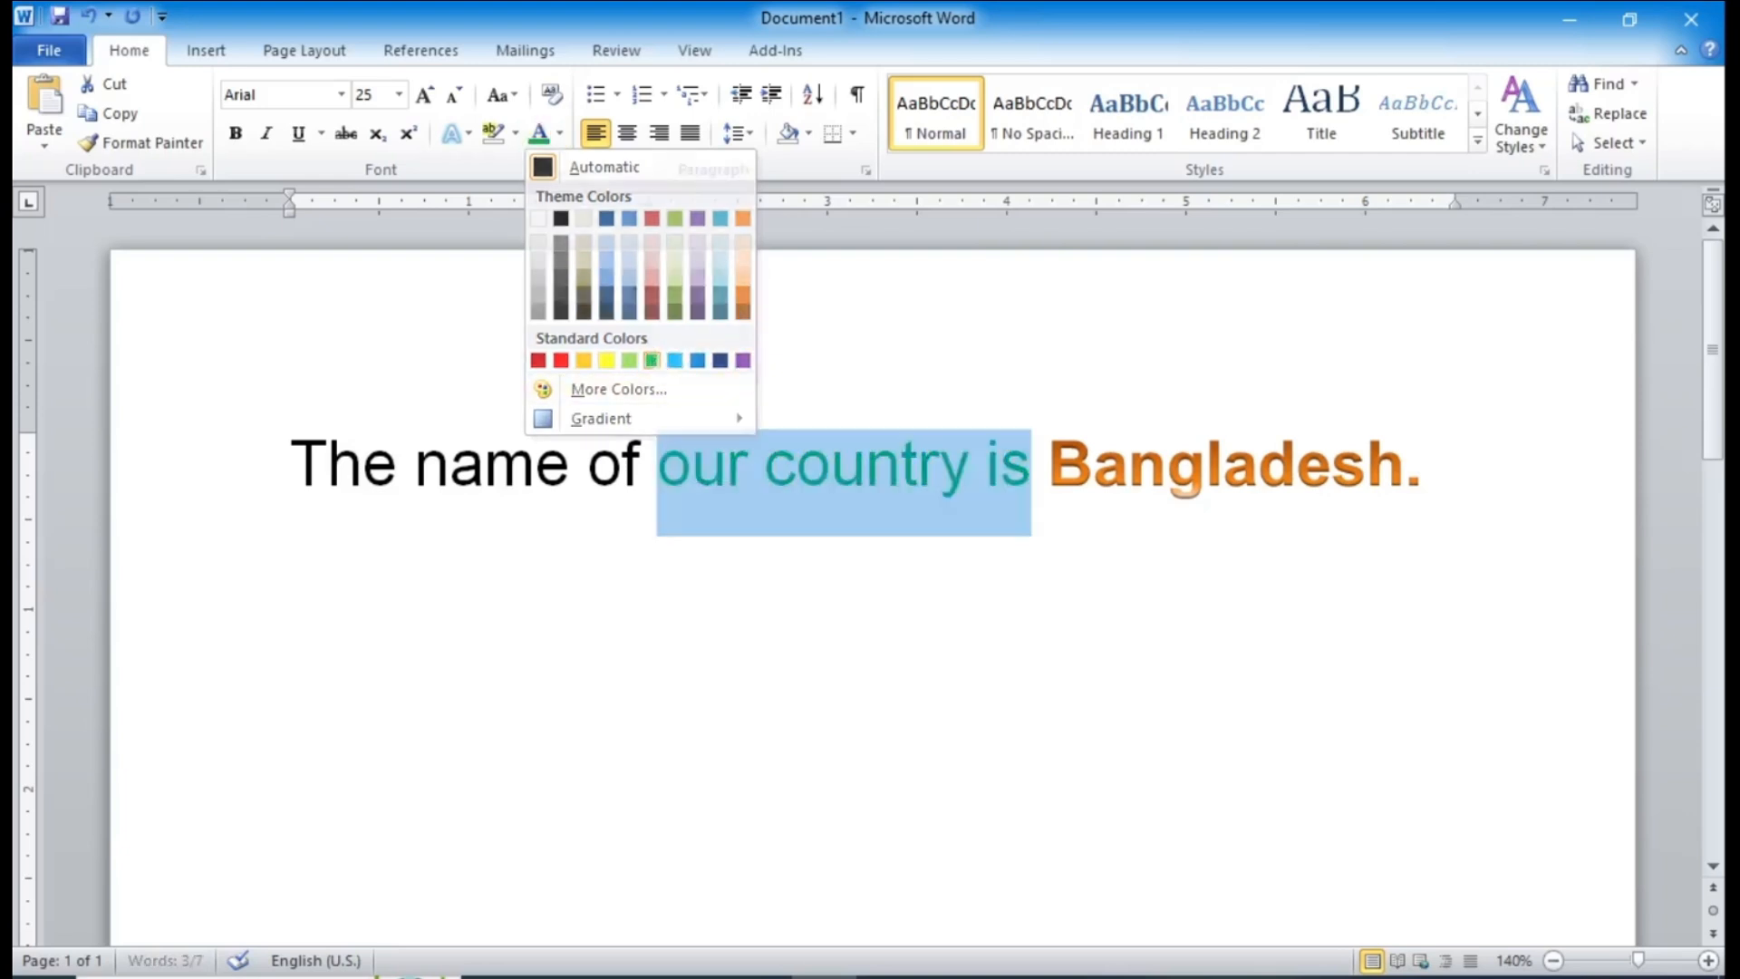
Step: Change the font color of "our country is" to the theme orange
left_click(560, 134)
left_click(745, 220)
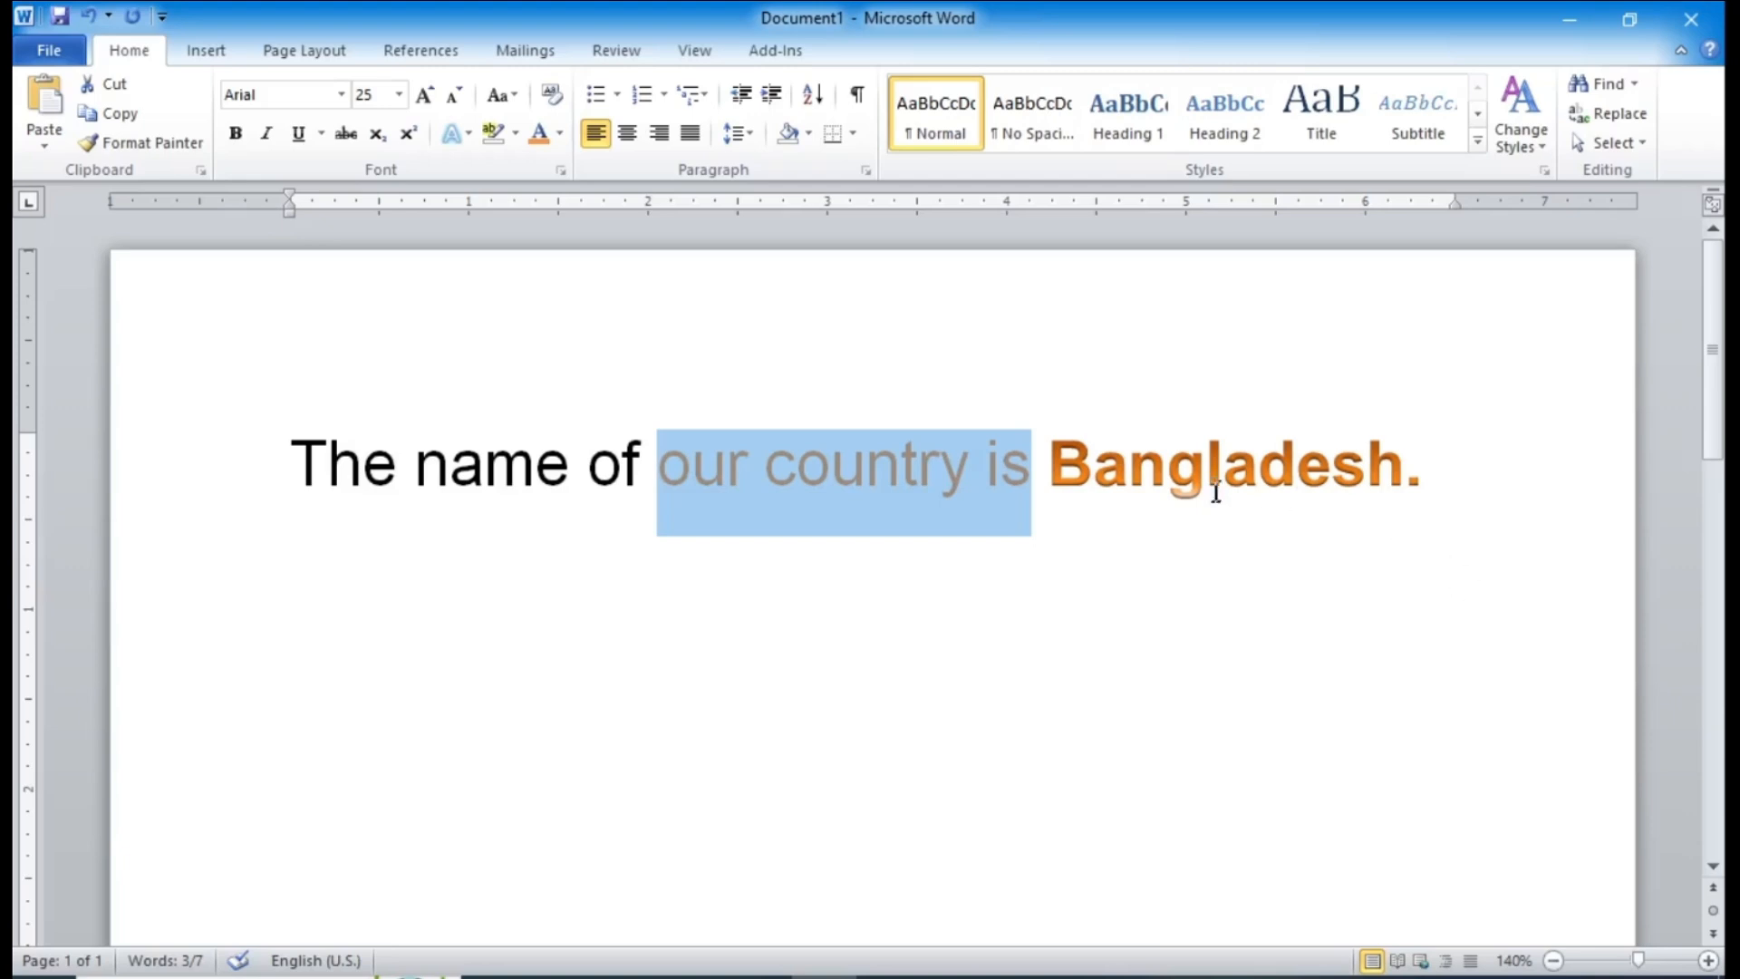
left_click(800, 509)
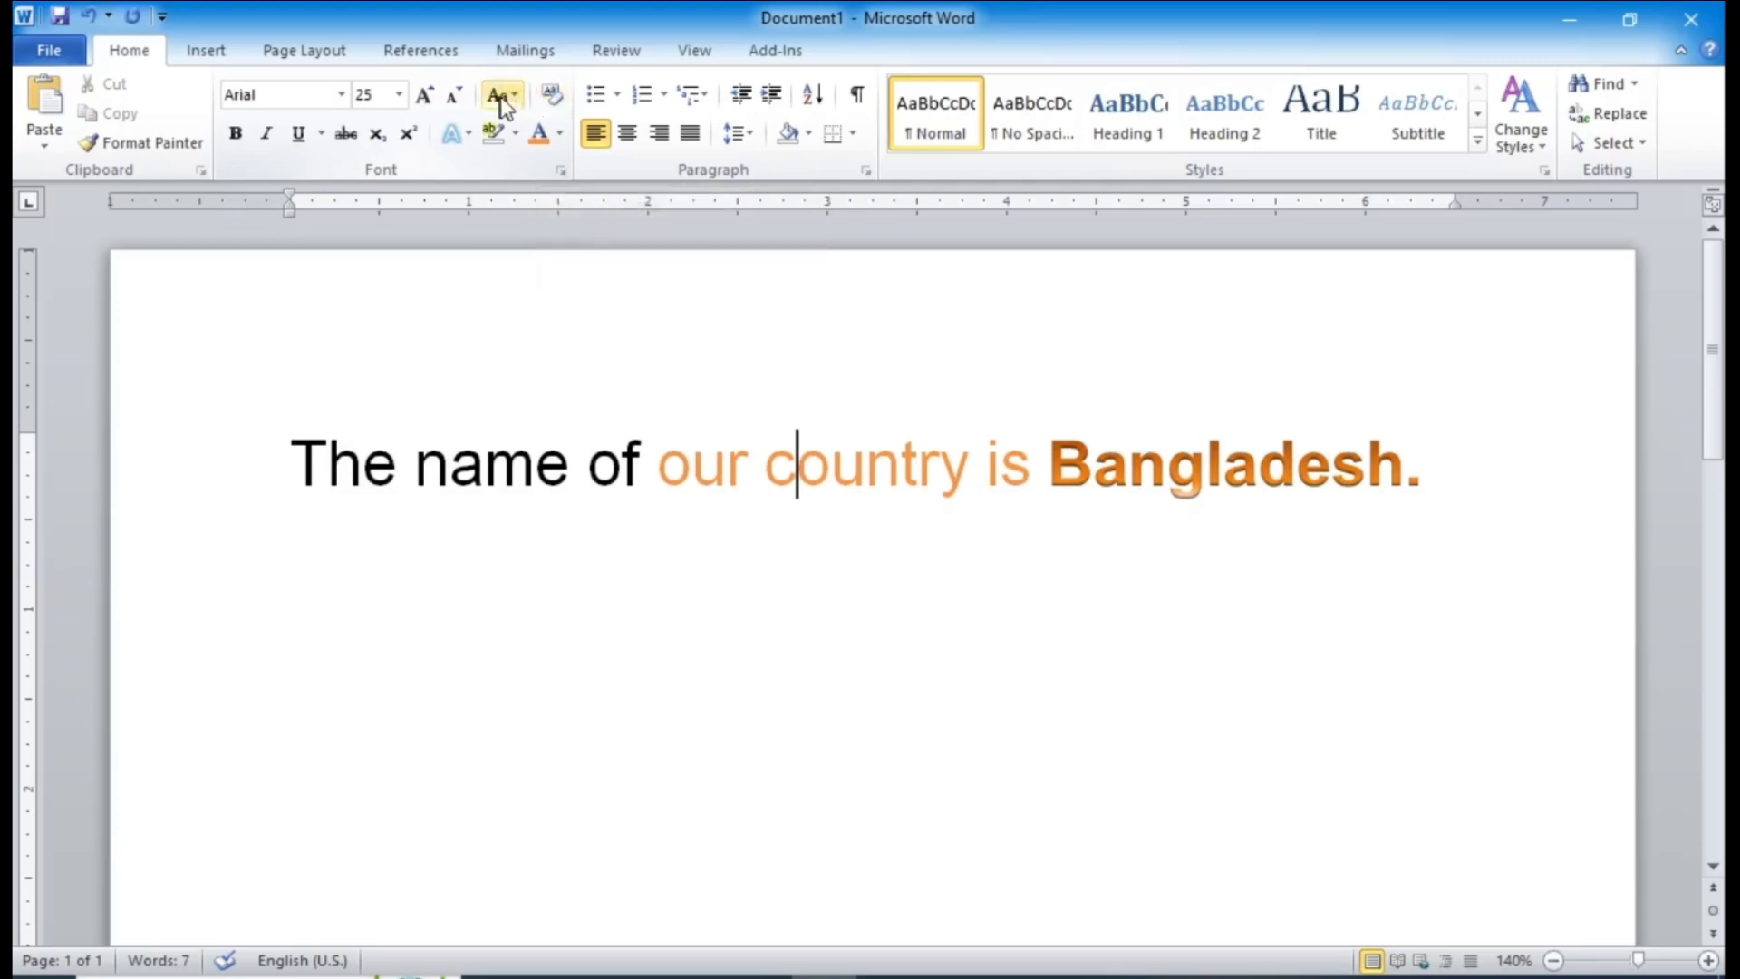
key("Left")
key("Left")
key("Left")
key("Left")
left_click_drag(291, 460, 450, 494)
left_click(400, 462)
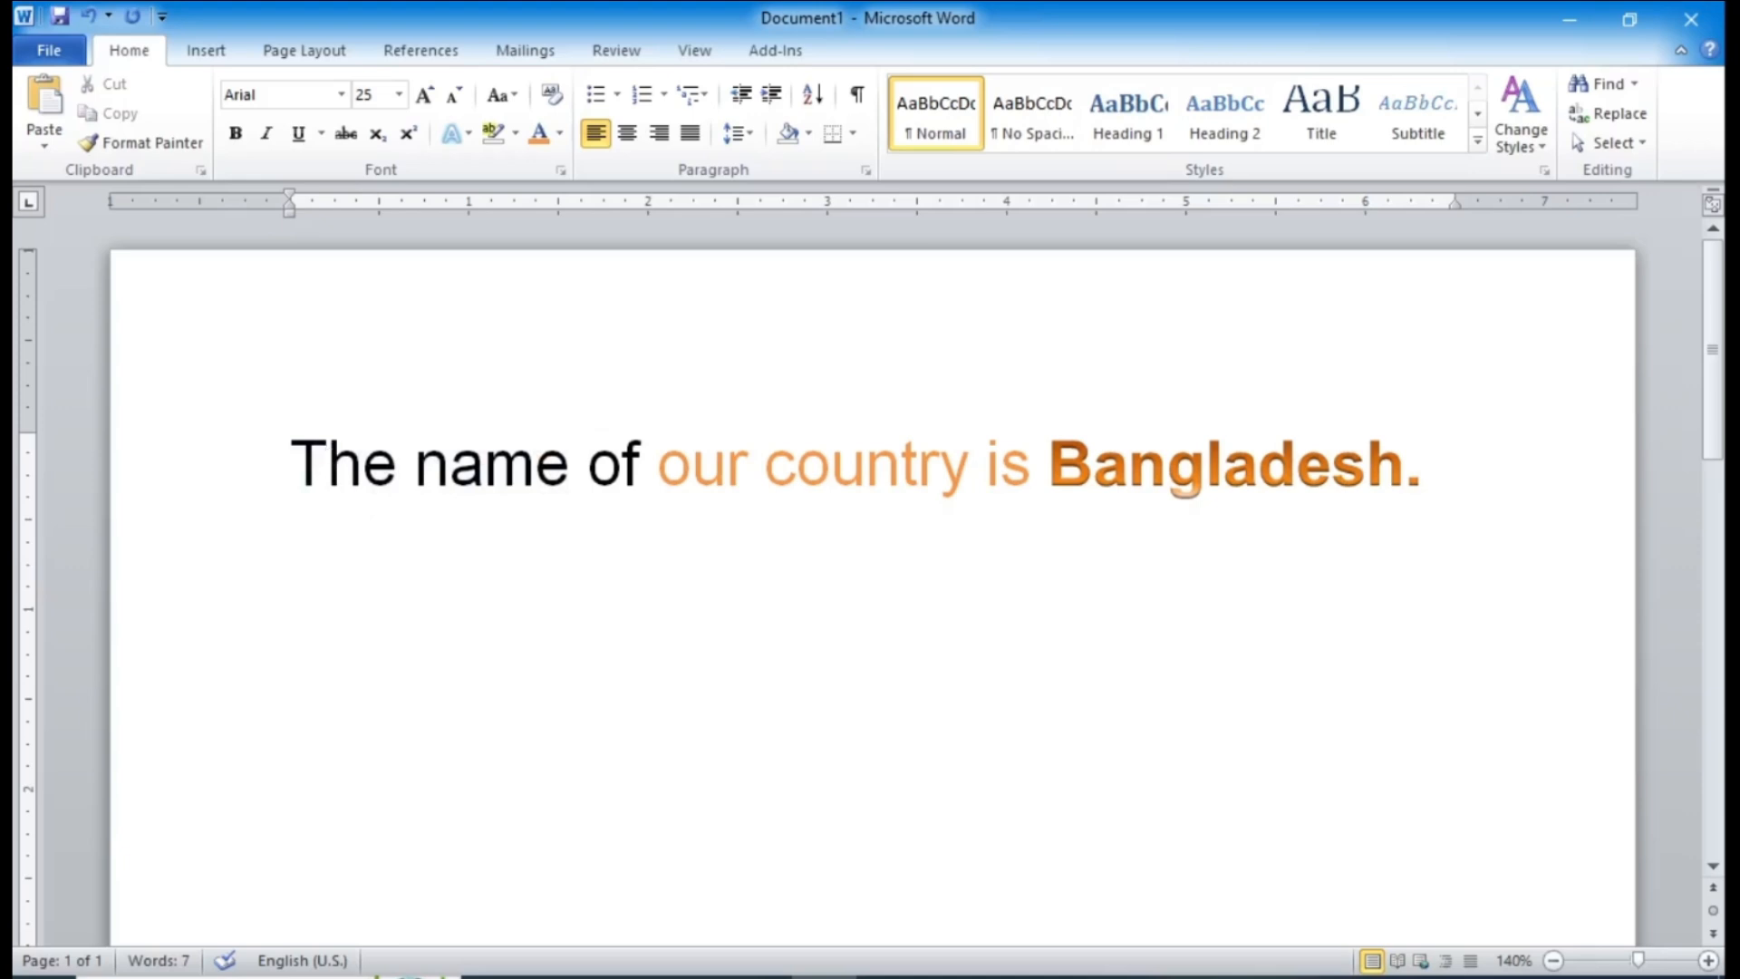
left_click_drag(329, 462, 301, 460)
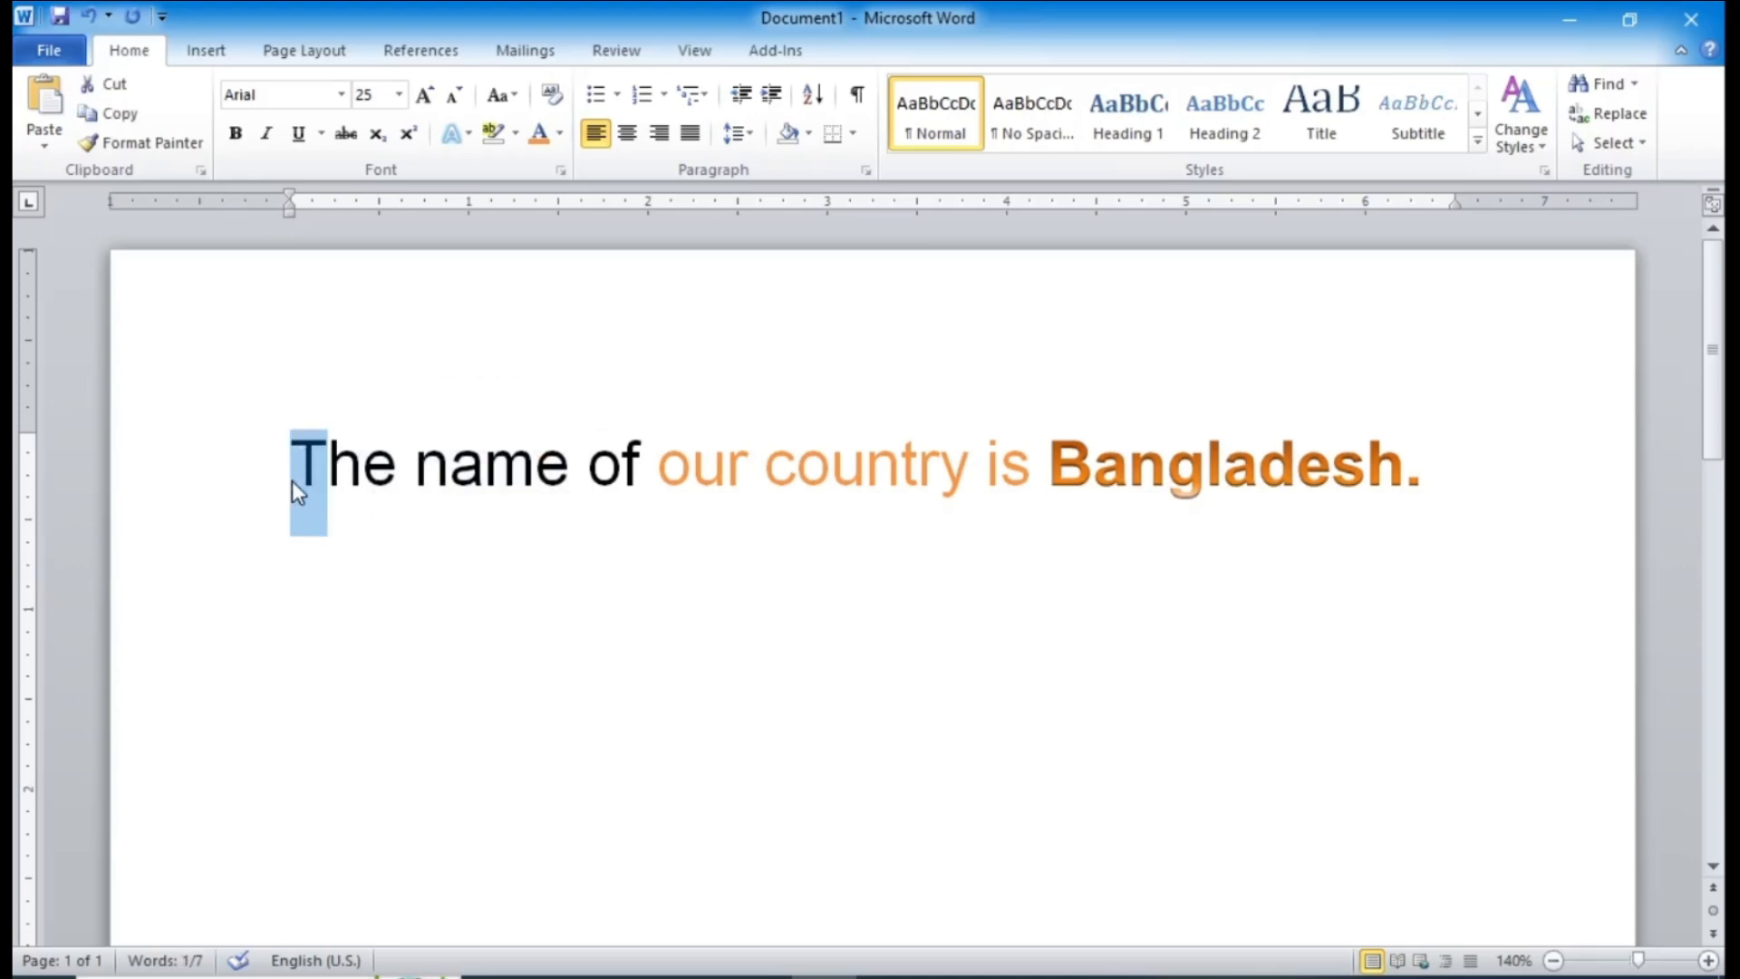
left_click(694, 462)
Step: Change the case of the whole sentence to lowercase, and after that to UPPERCASE
left_click_drag(292, 462, 1424, 455)
left_click(509, 98)
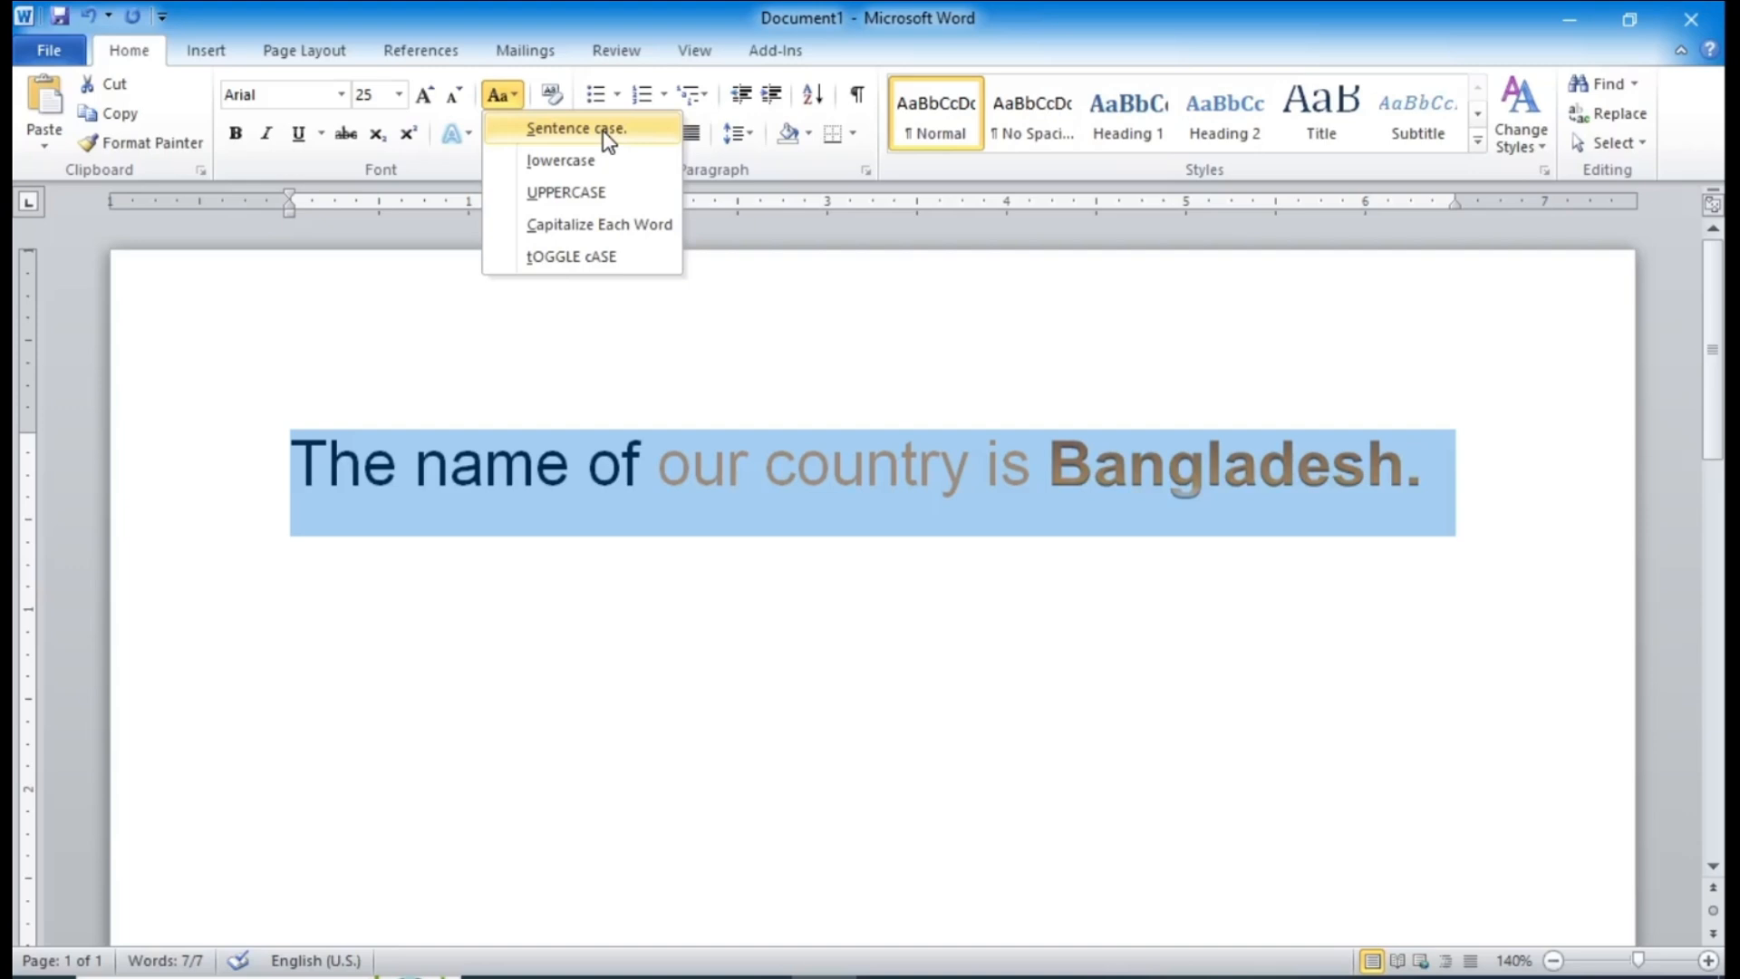
left_click(561, 160)
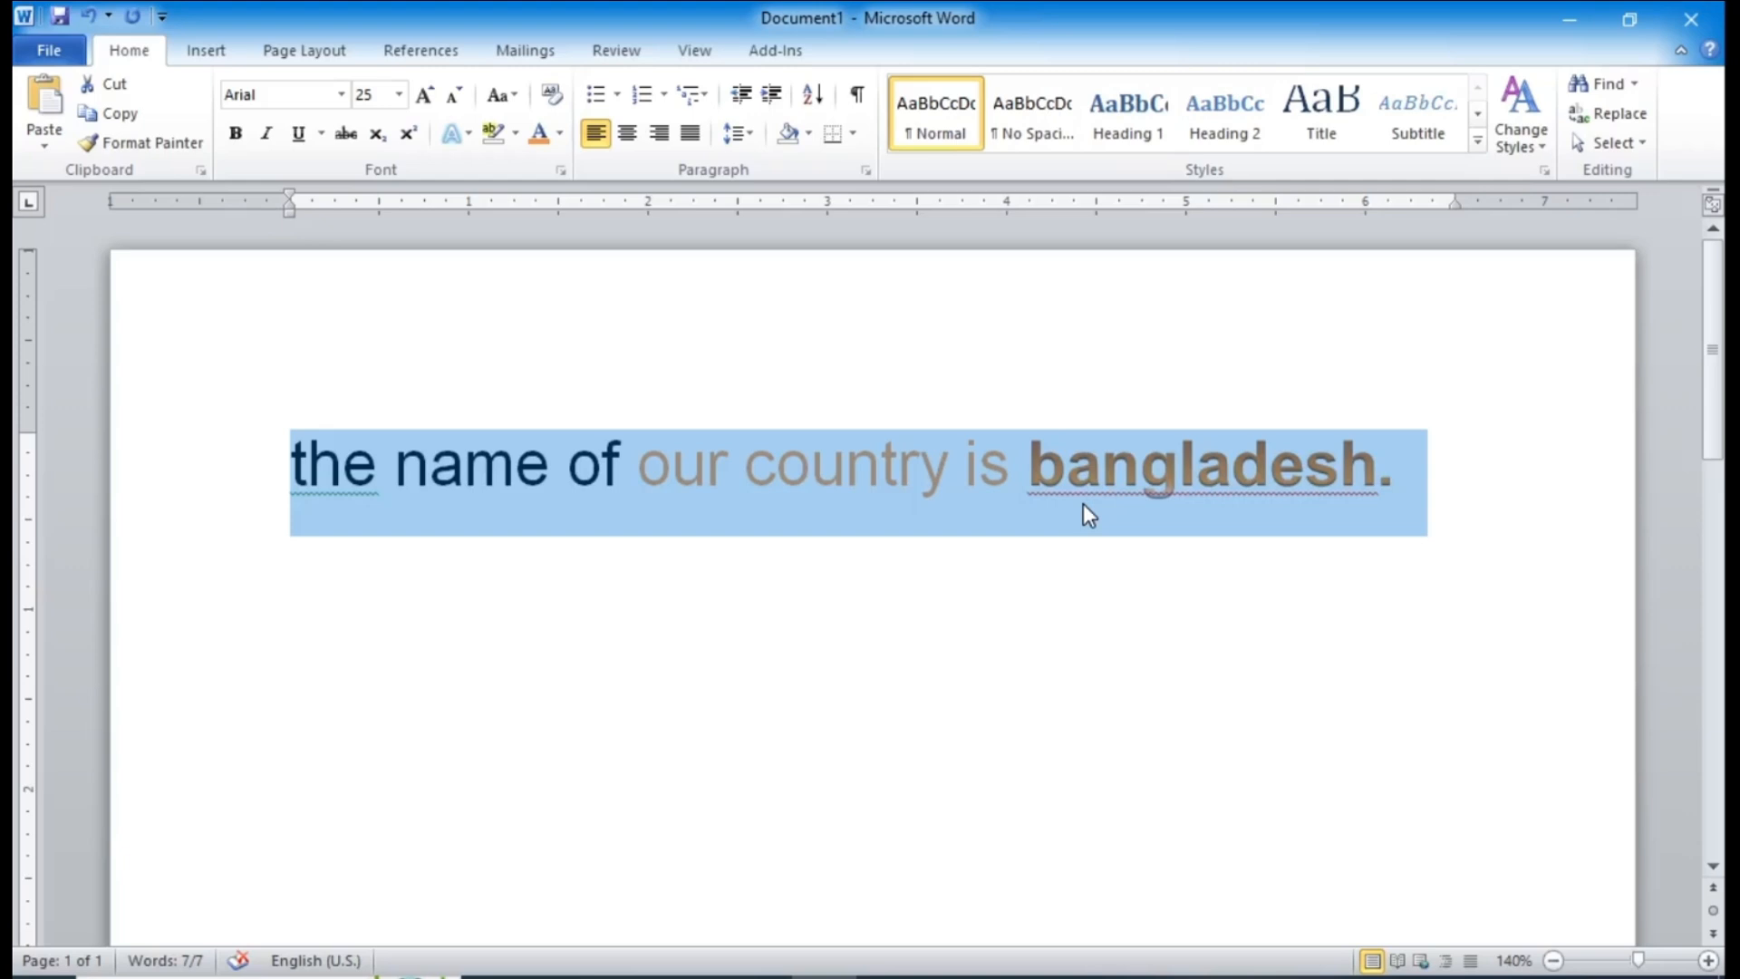
left_click(507, 98)
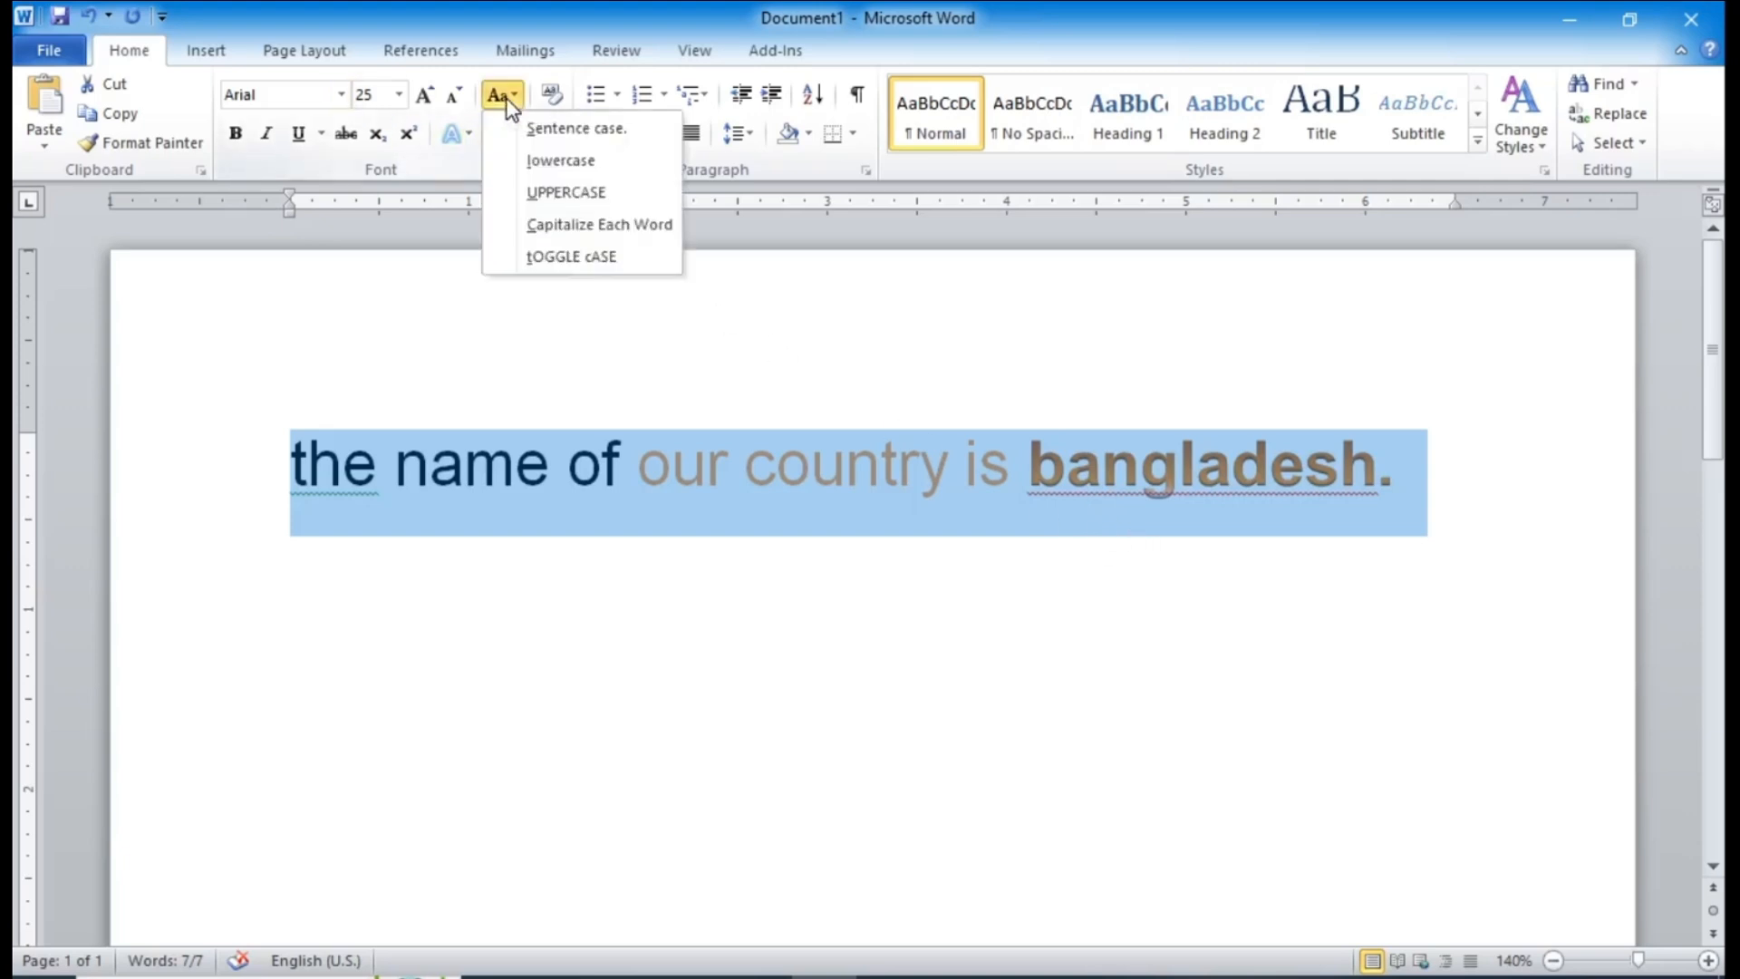
left_click(559, 193)
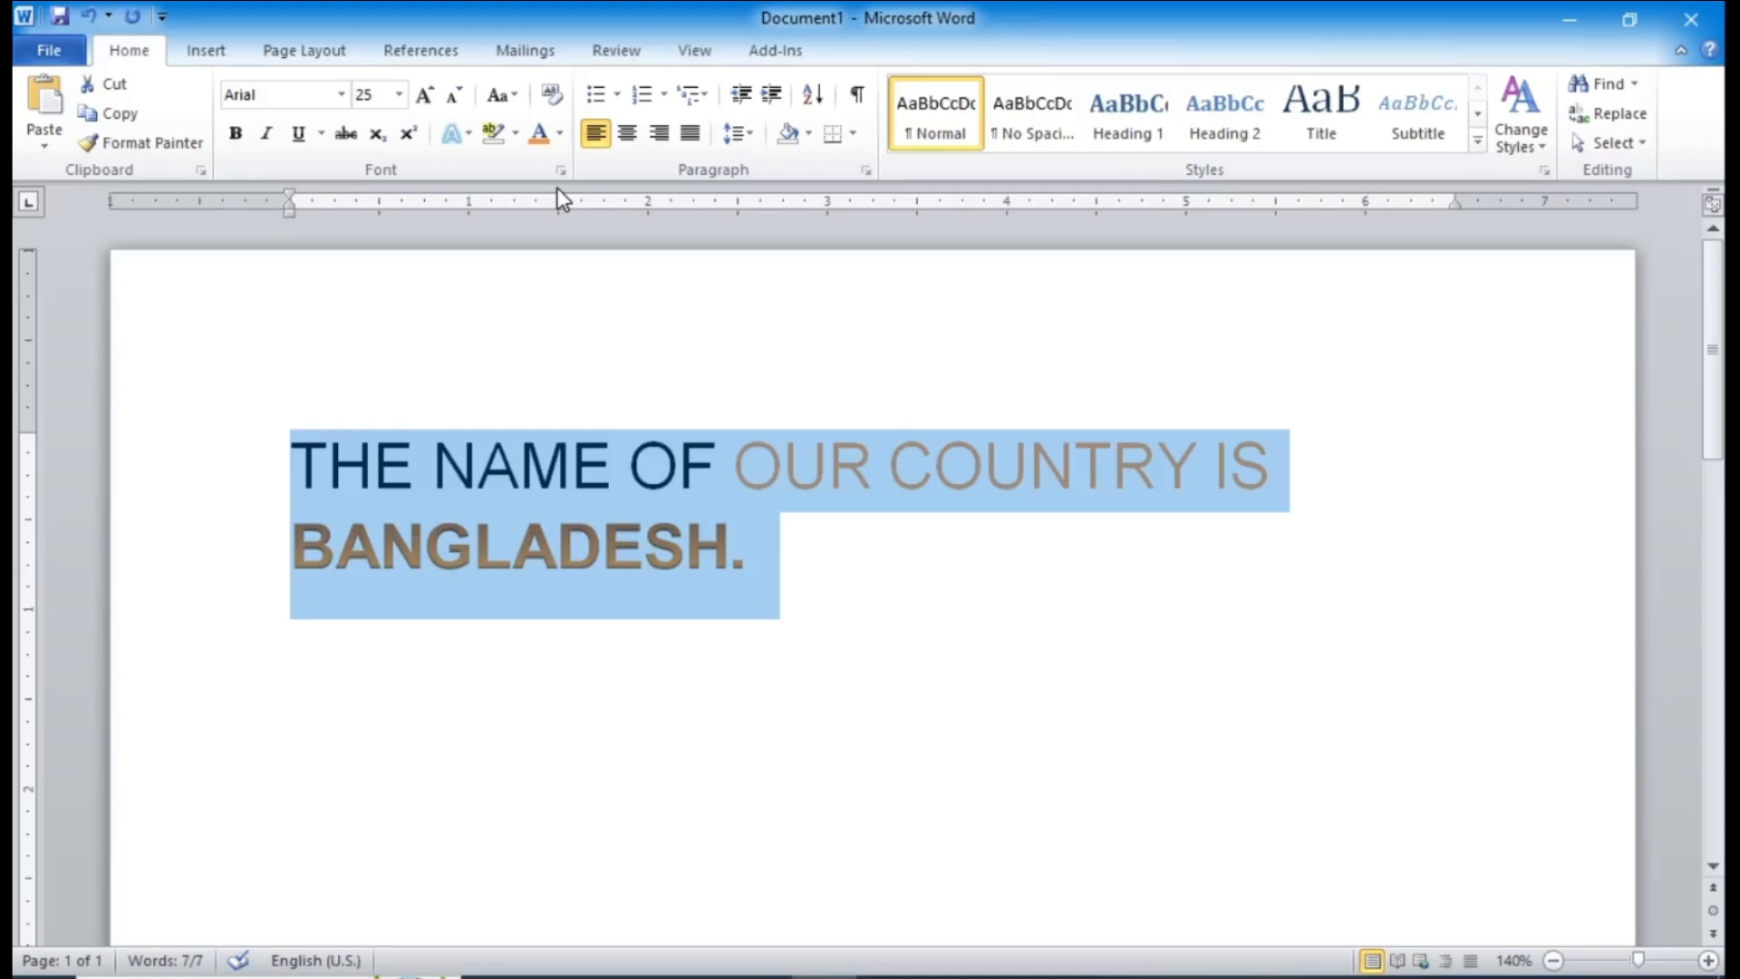
Step: Change the sentence to Capitalize Each Word, and invert its letter case with tOGGLE cASE
left_click(507, 100)
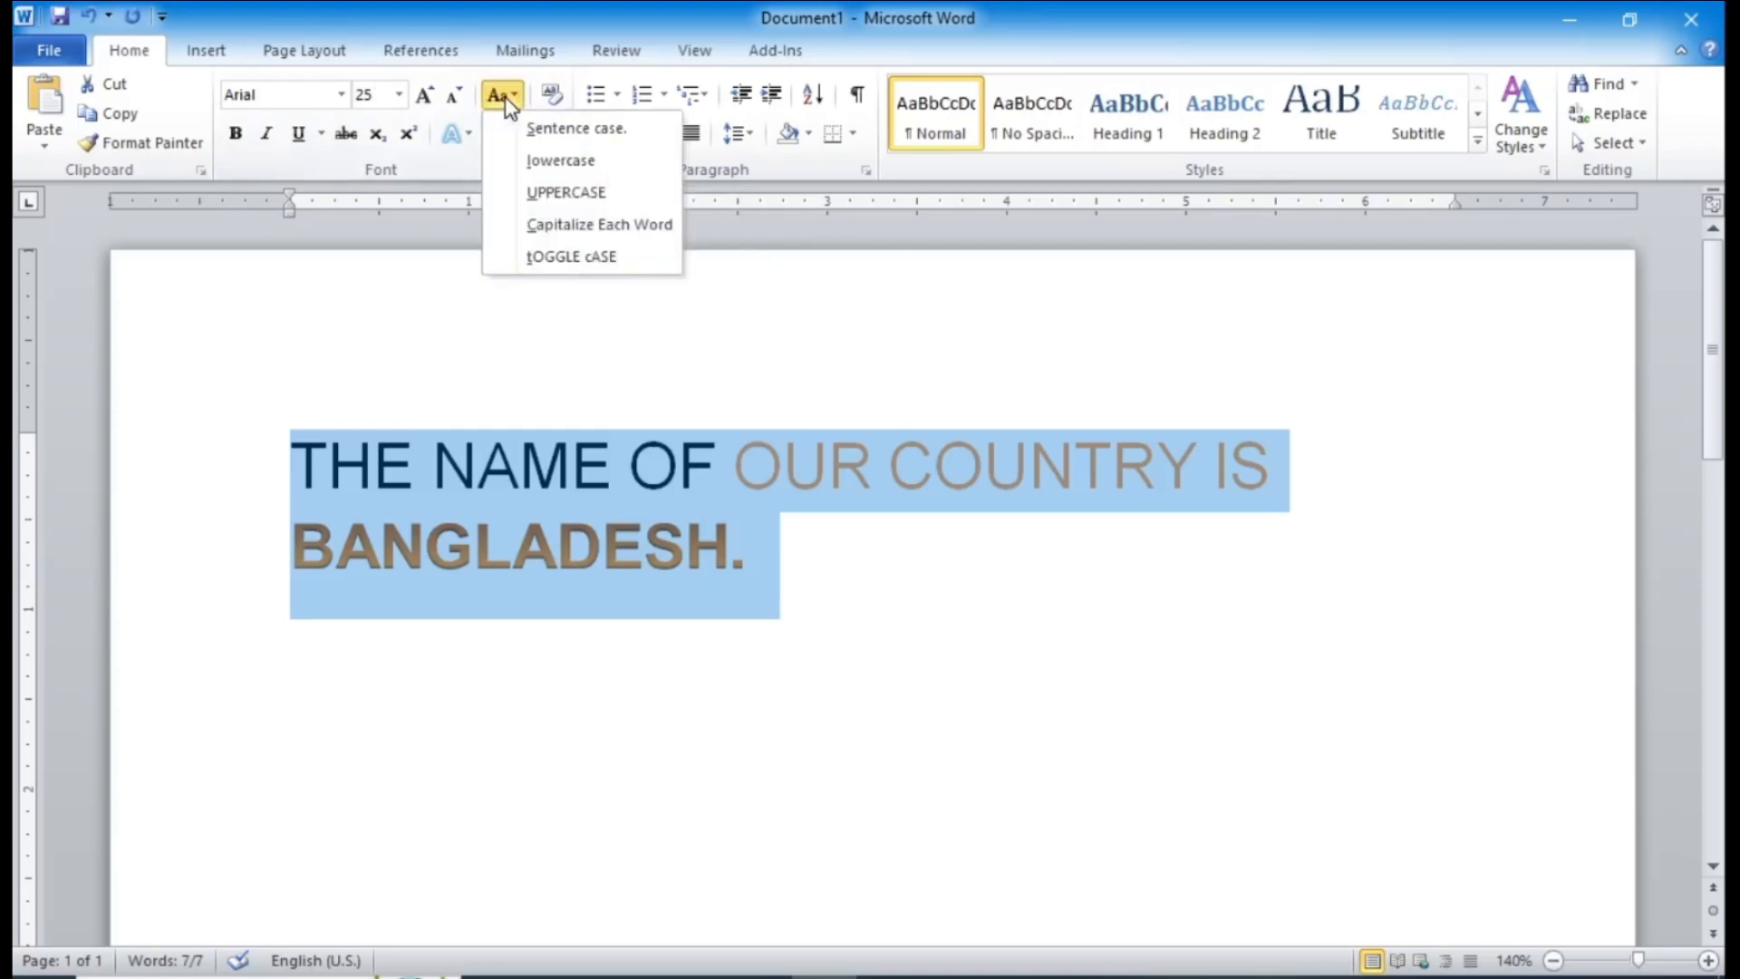
left_click(628, 223)
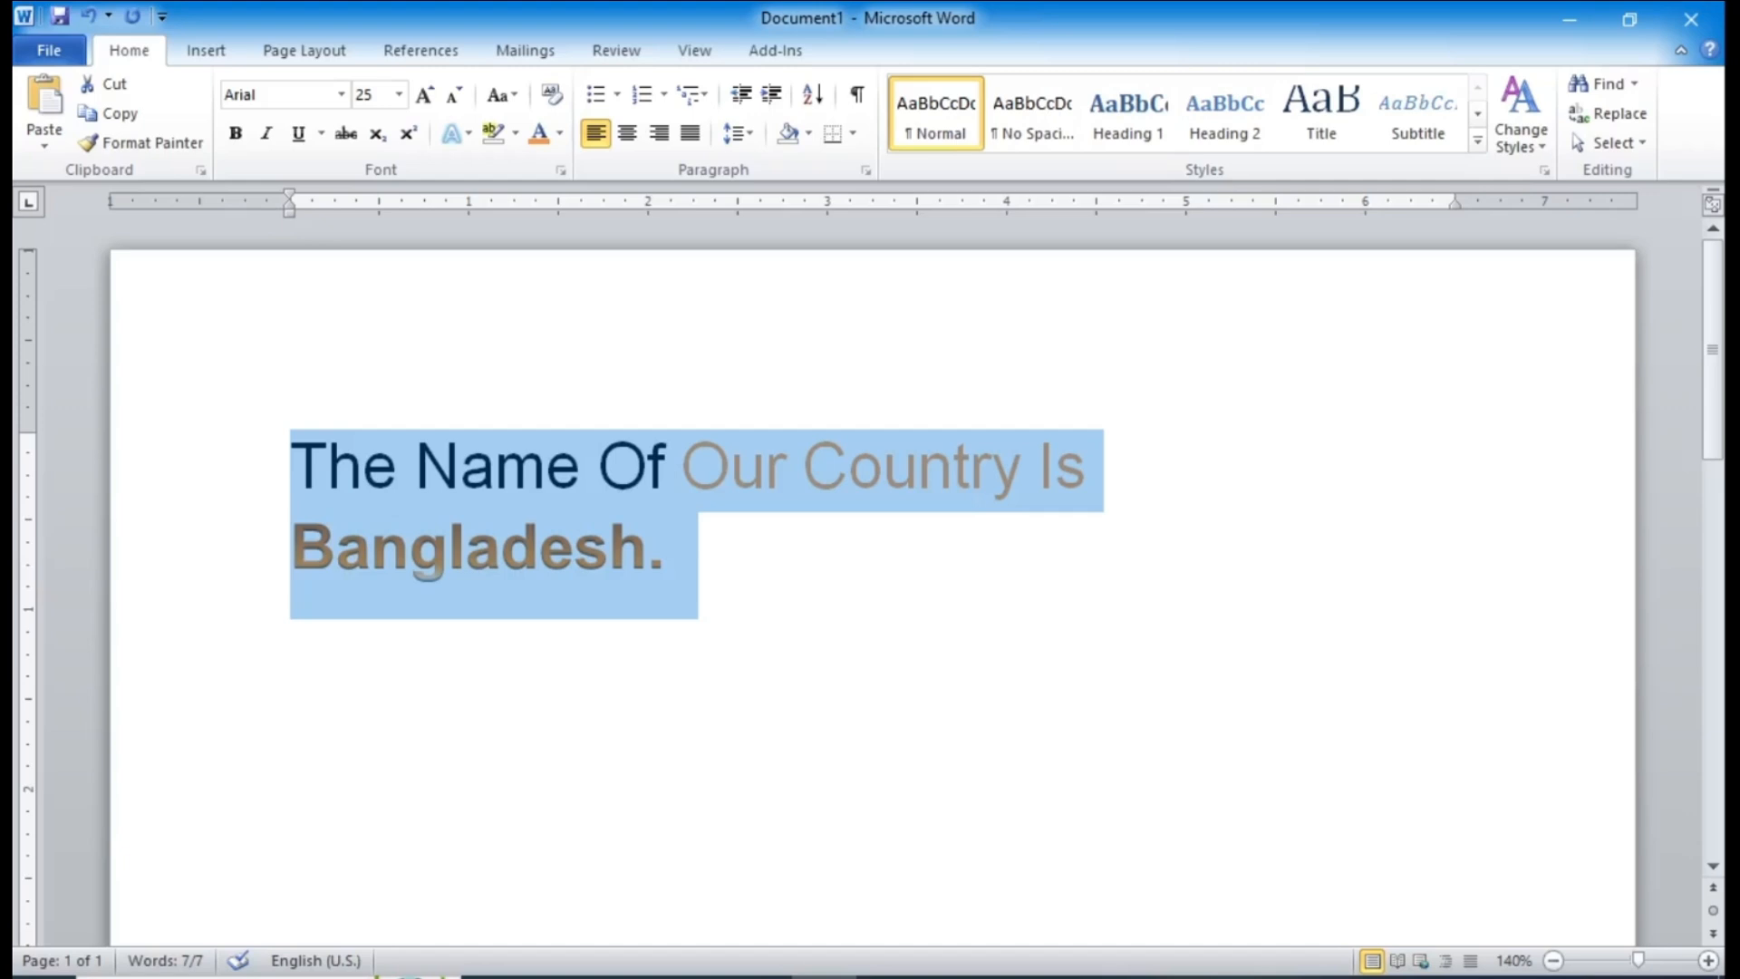
left_click(500, 95)
left_click(619, 257)
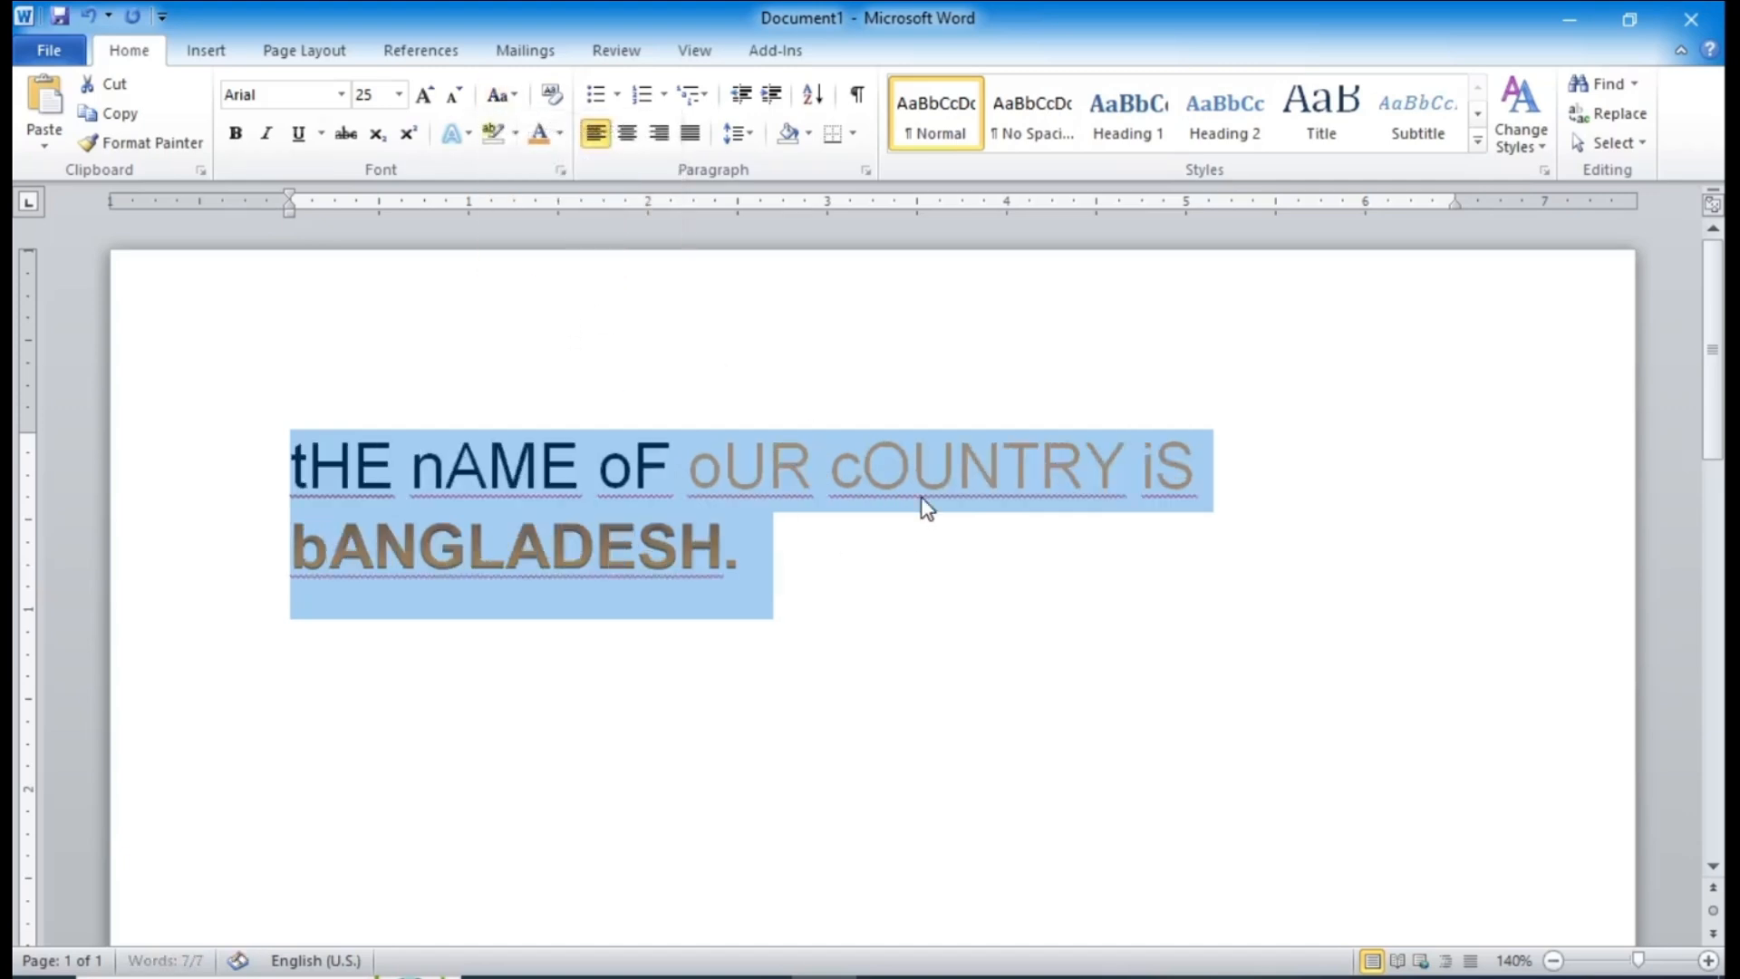
left_click(1087, 622)
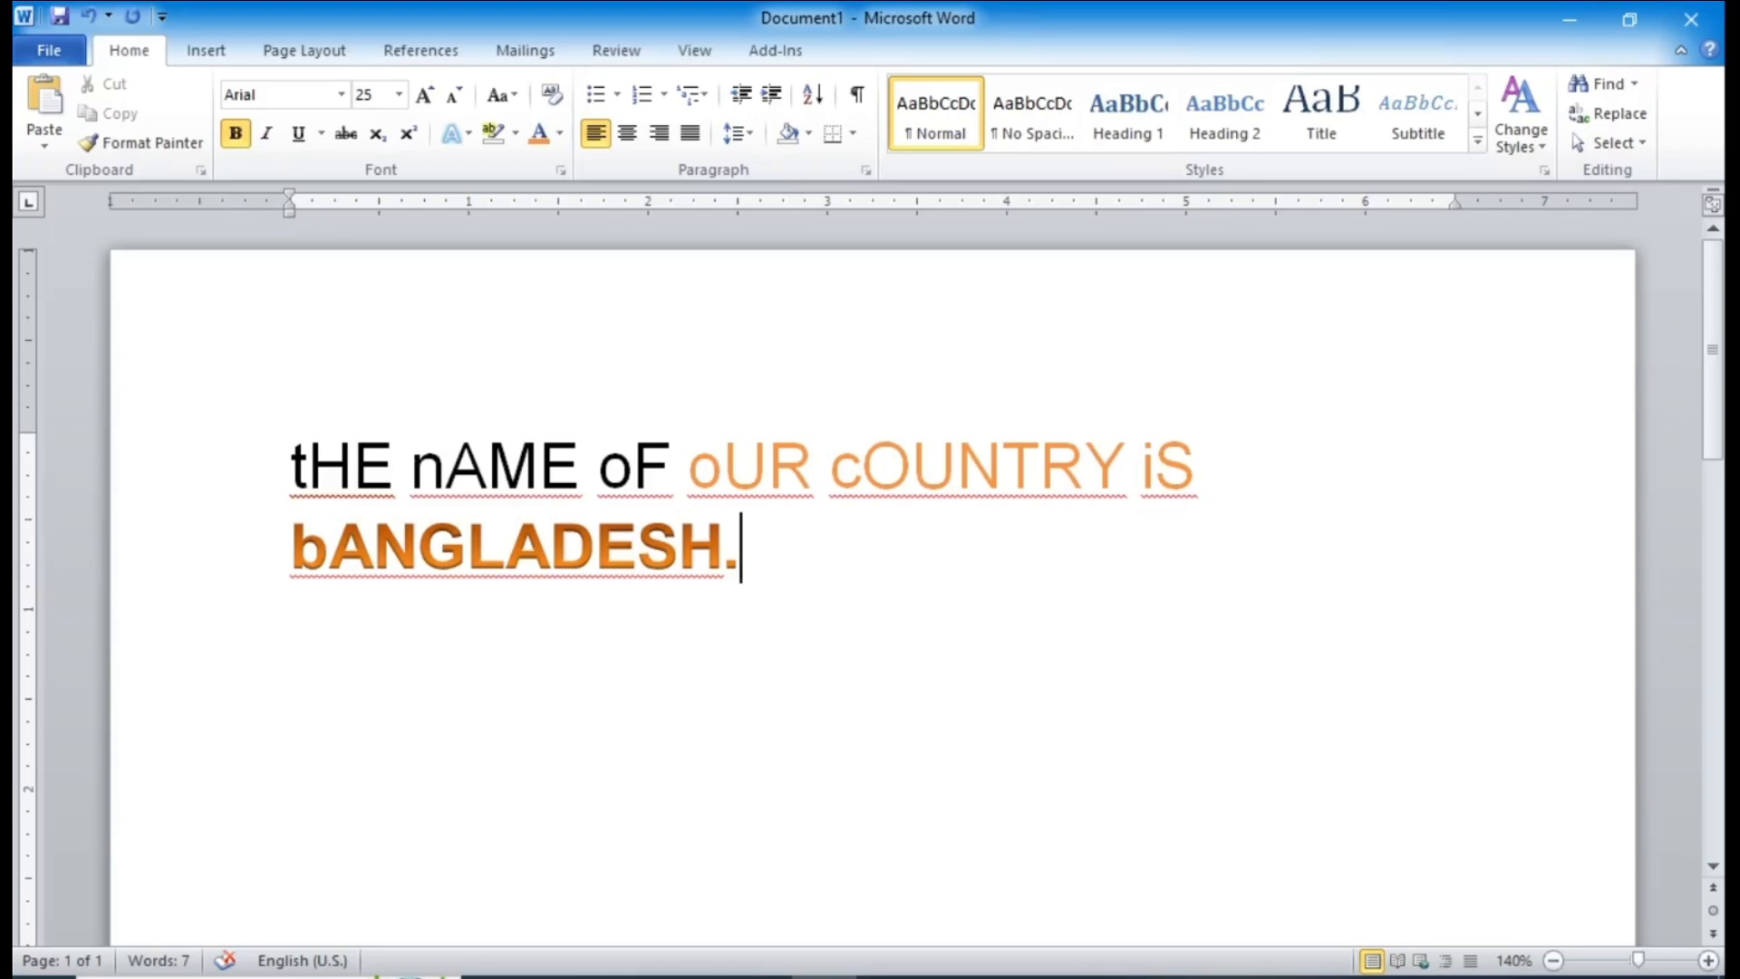
Step: Clear all formatting from the whole sentence and deselect it
left_click_drag(572, 510, 1026, 512)
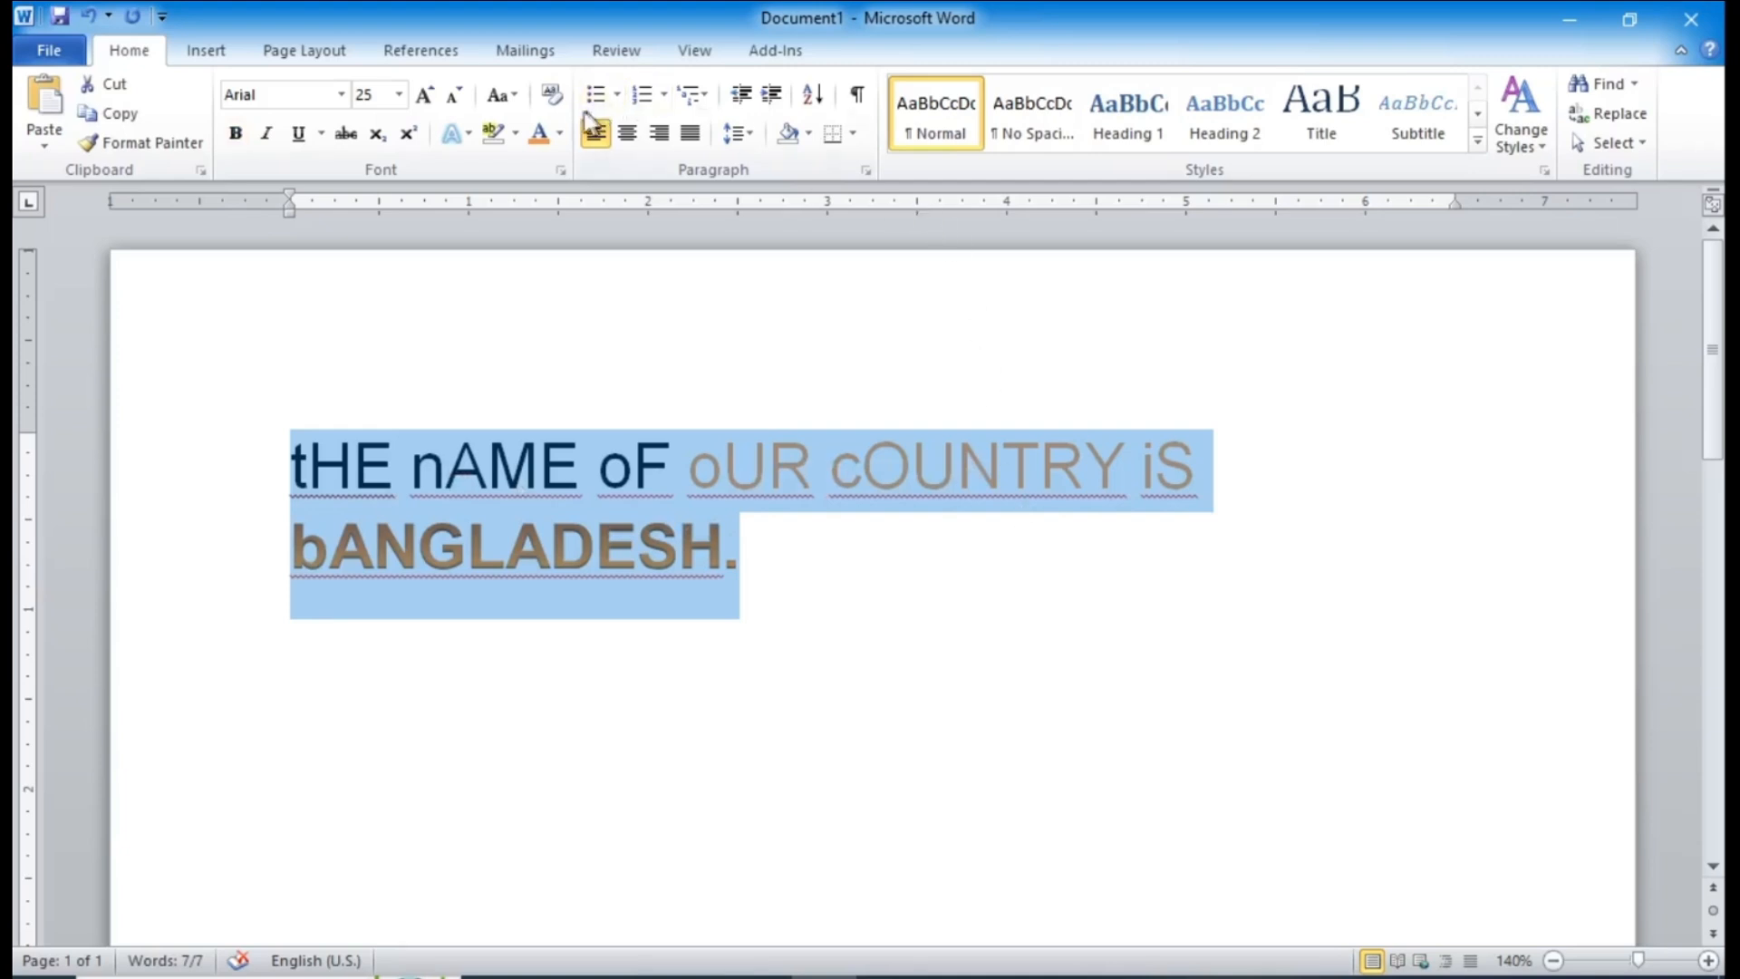
left_click(555, 96)
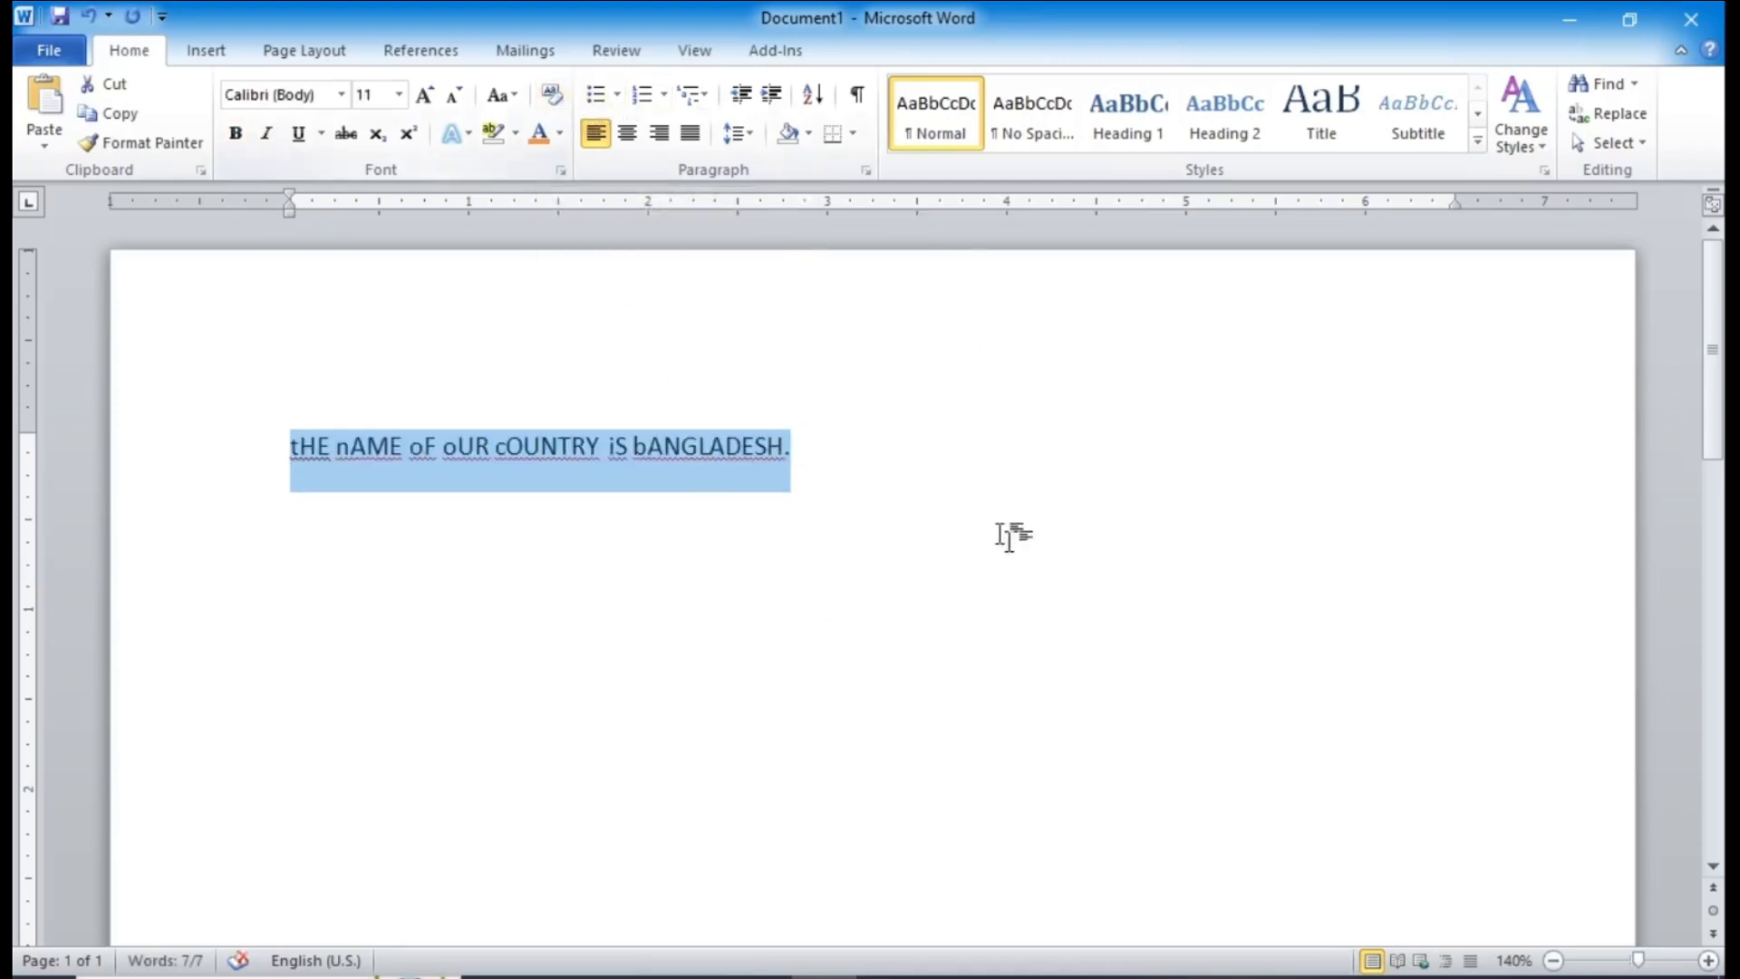
key("End")
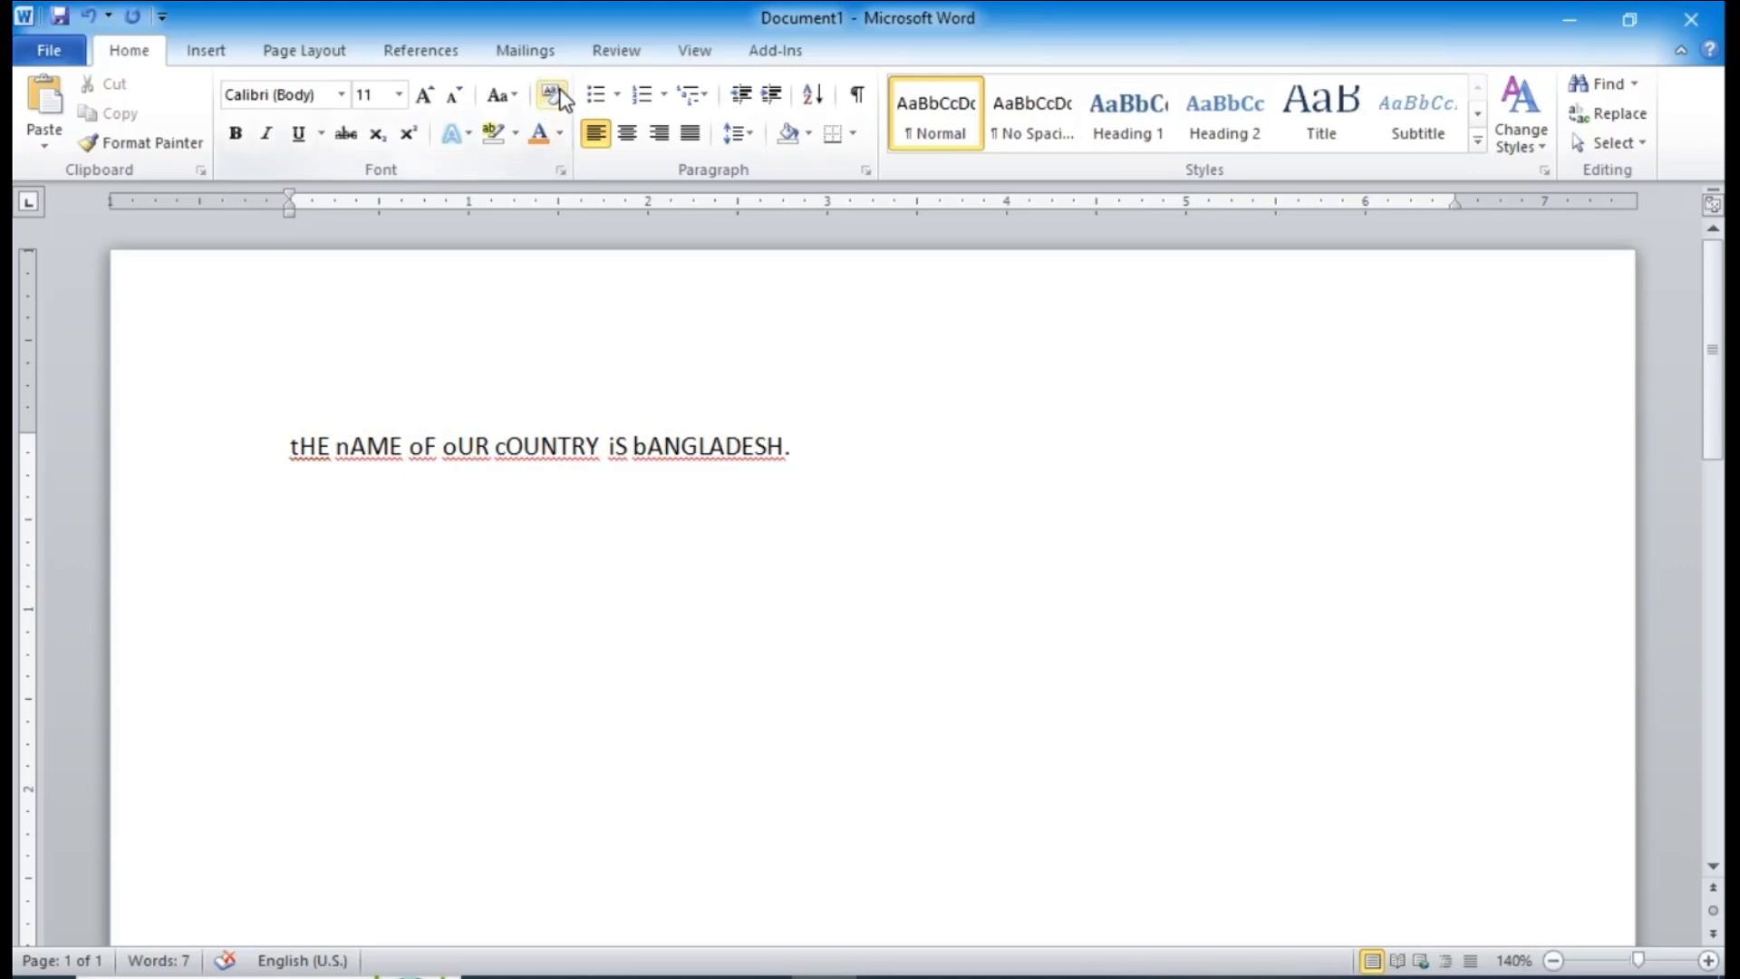
key("Left")
key("Left")
key("Left")
key("Left")
key("Left")
key("Left")
key("Left")
key("Left")
key("Left")
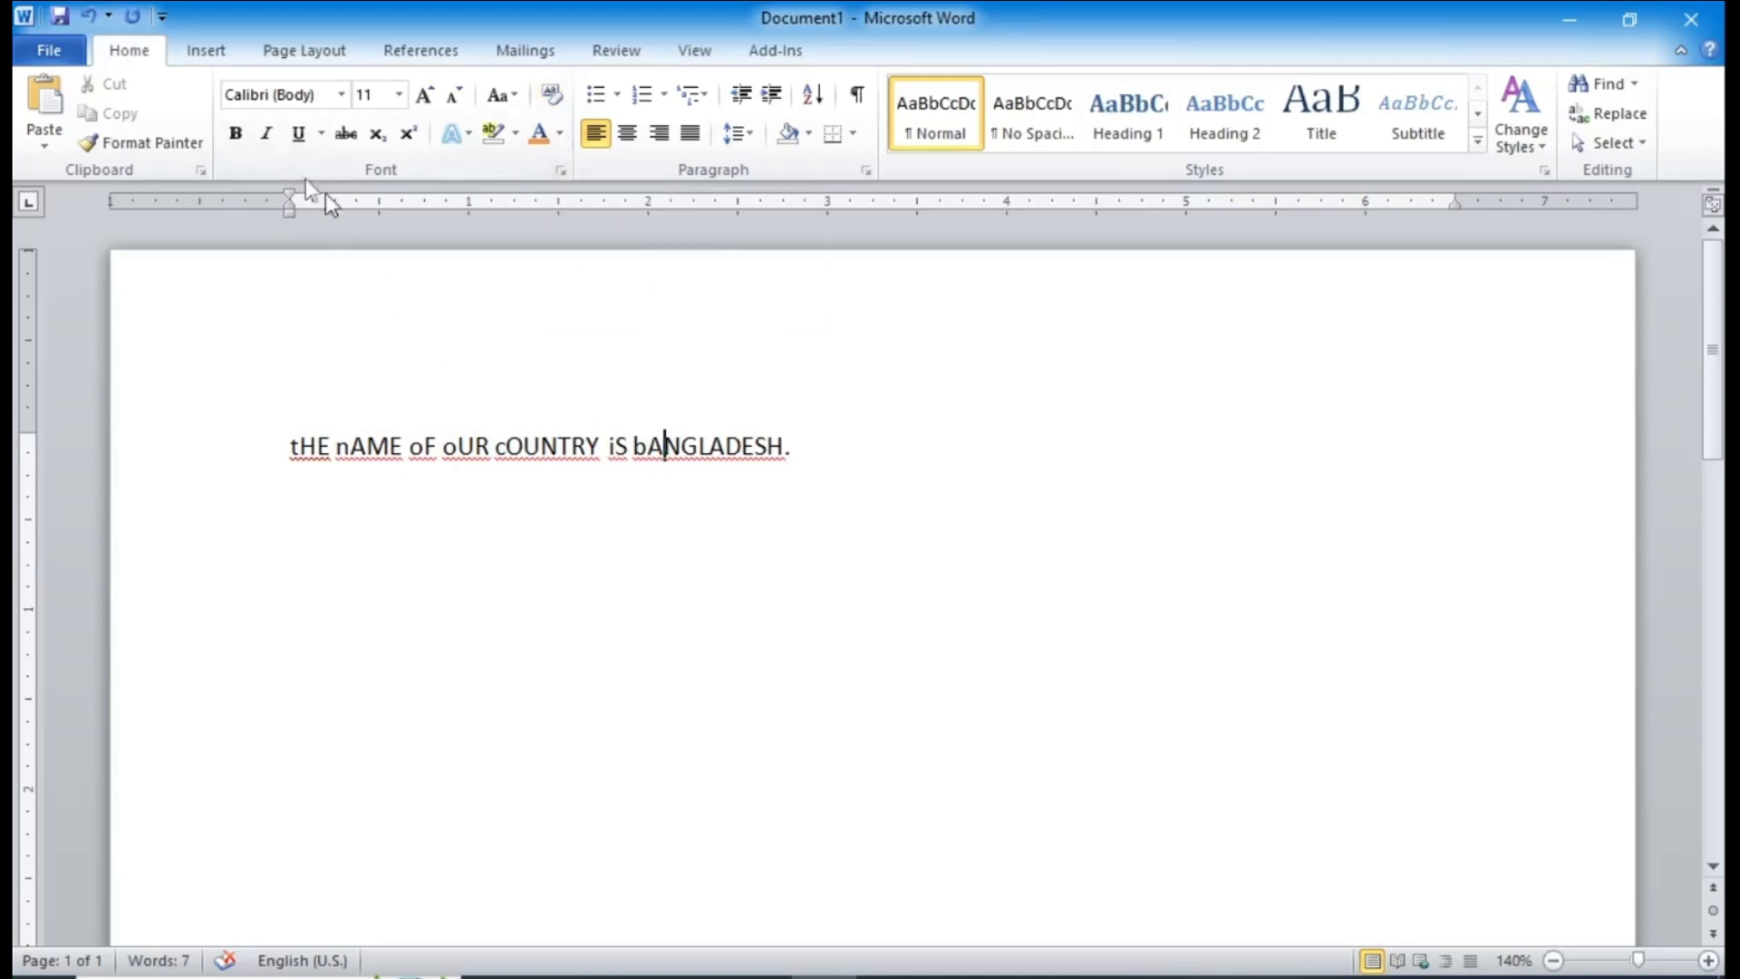